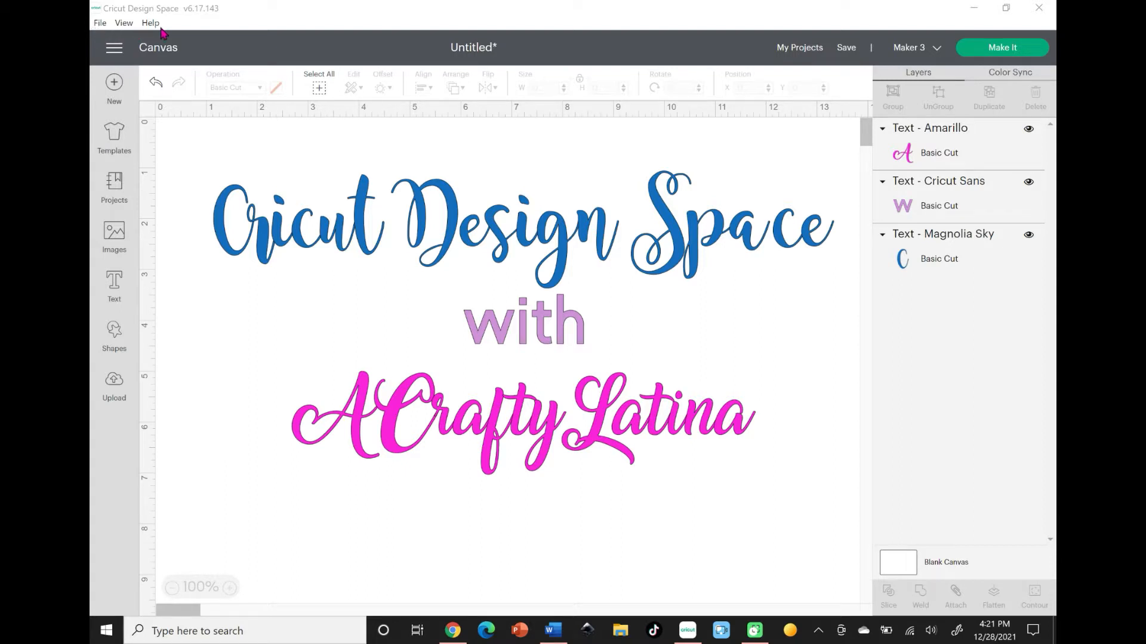
- Switch the program to full-screen display and return it to the normal window
{"action": "left_click", "coordinate": [97, 25]}
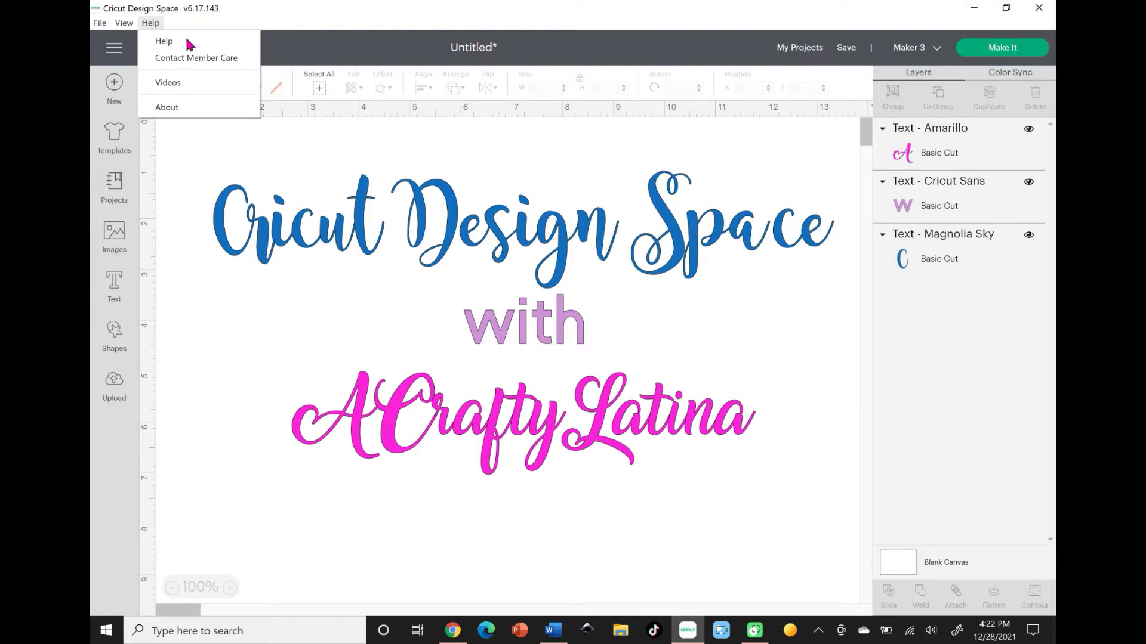
{"action": "mouse_move", "coordinate": [122, 26]}
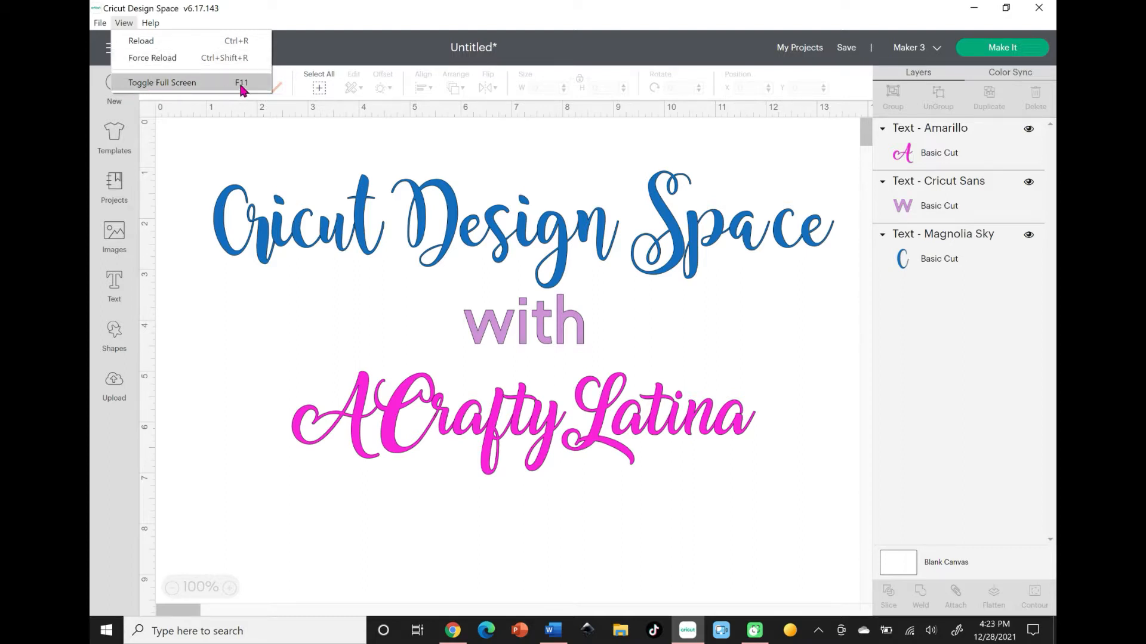
{"action": "left_click", "coordinate": [161, 83]}
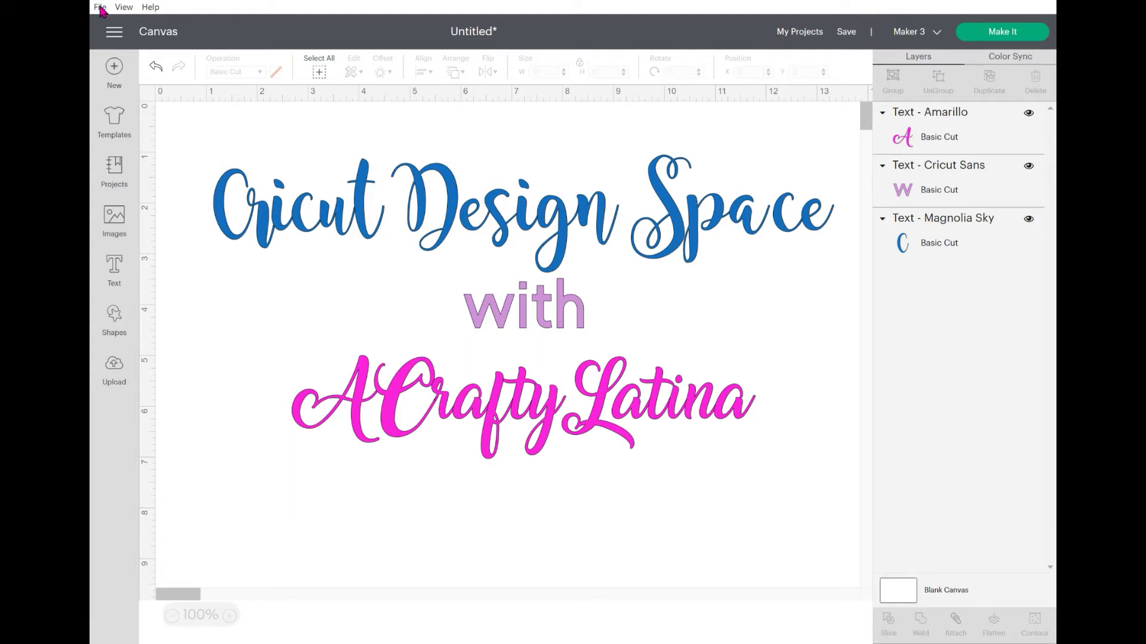
{"action": "left_click", "coordinate": [124, 7]}
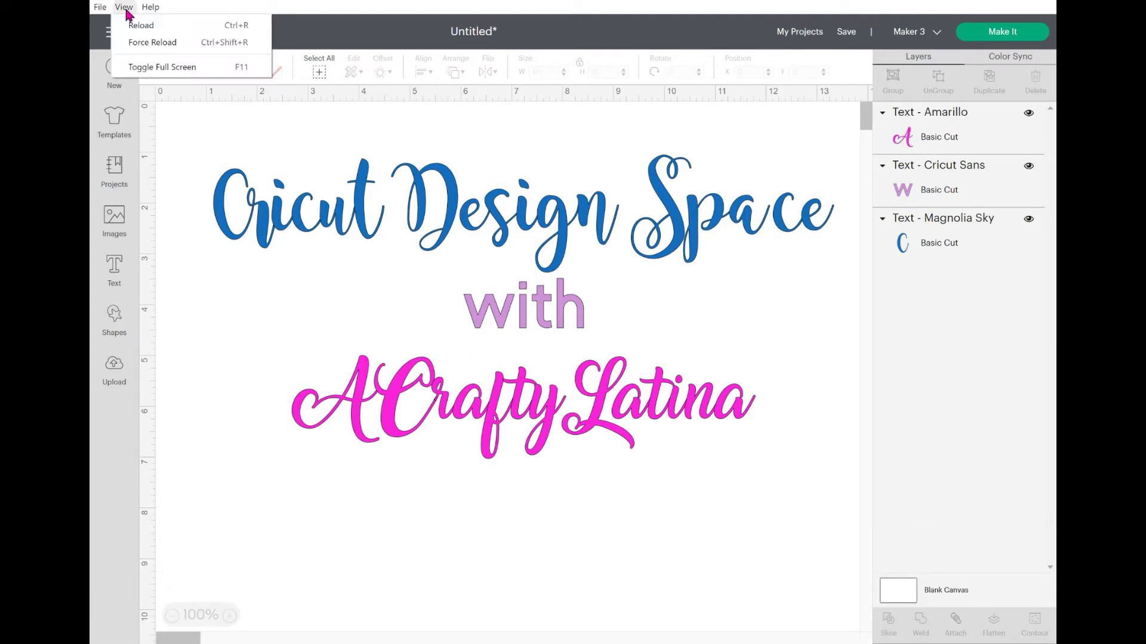
{"action": "left_click", "coordinate": [157, 68]}
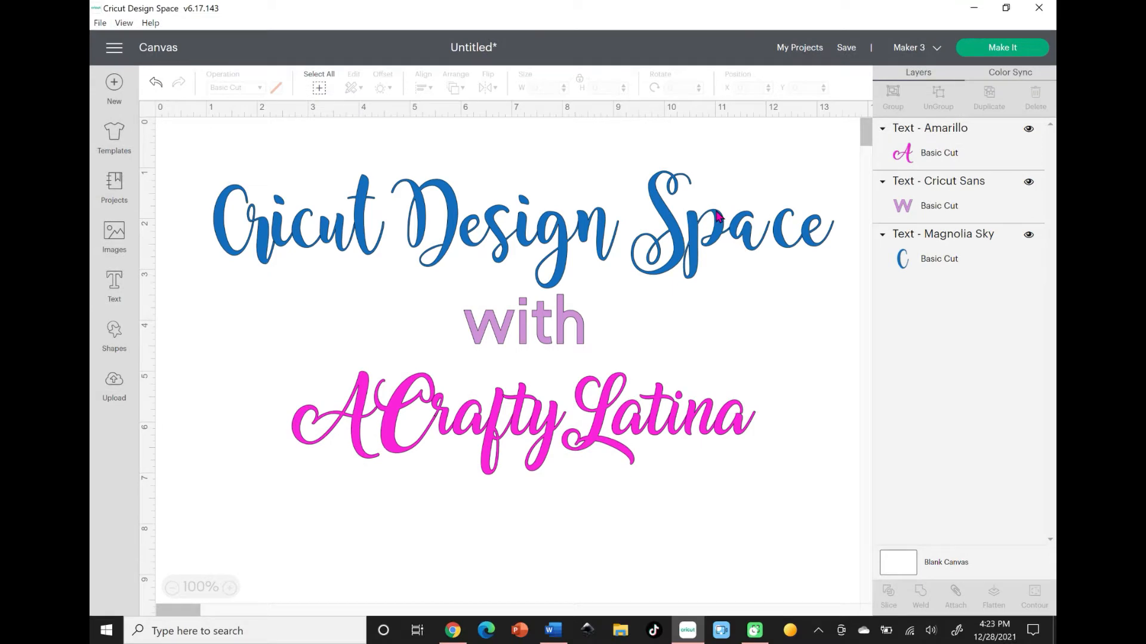
{"action": "left_click", "coordinate": [148, 24]}
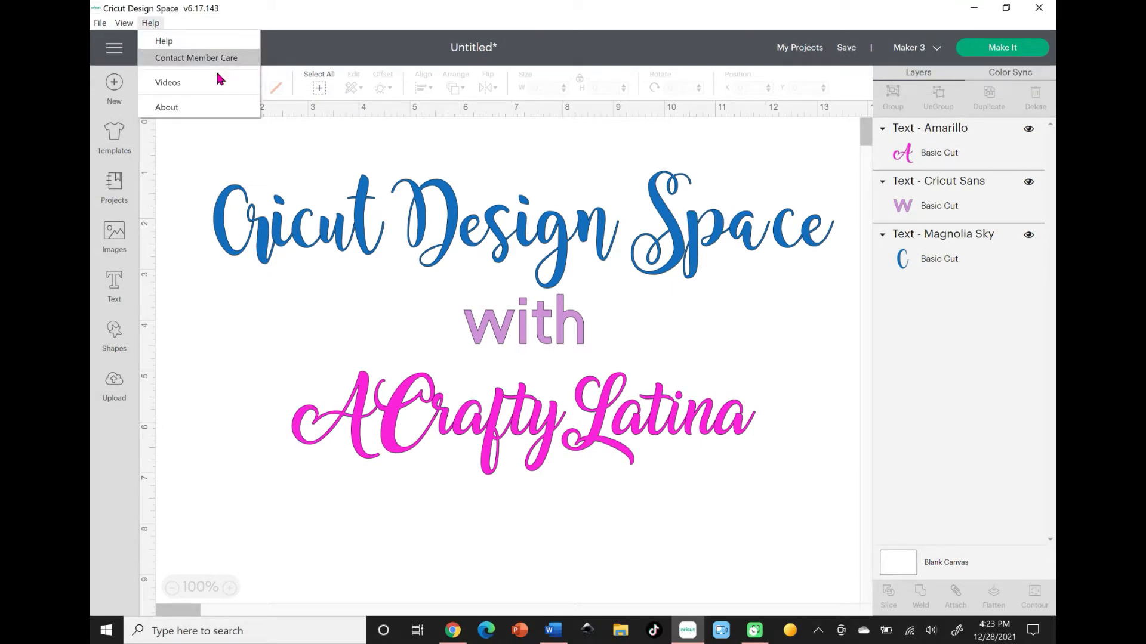
{"action": "left_click", "coordinate": [230, 159]}
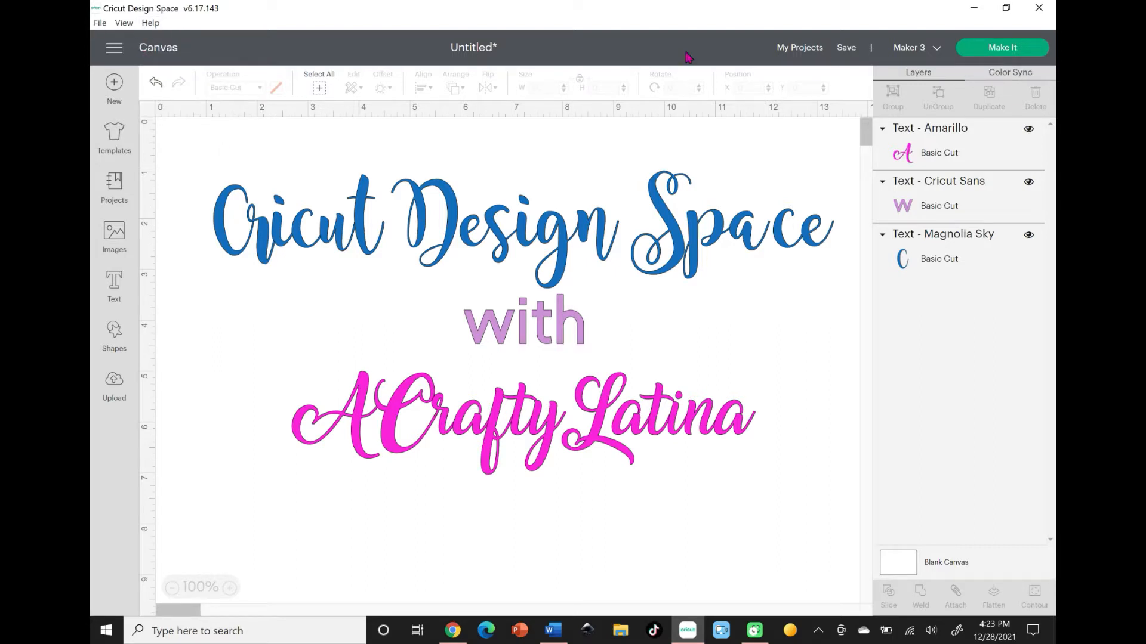
{"action": "left_click", "coordinate": [114, 48]}
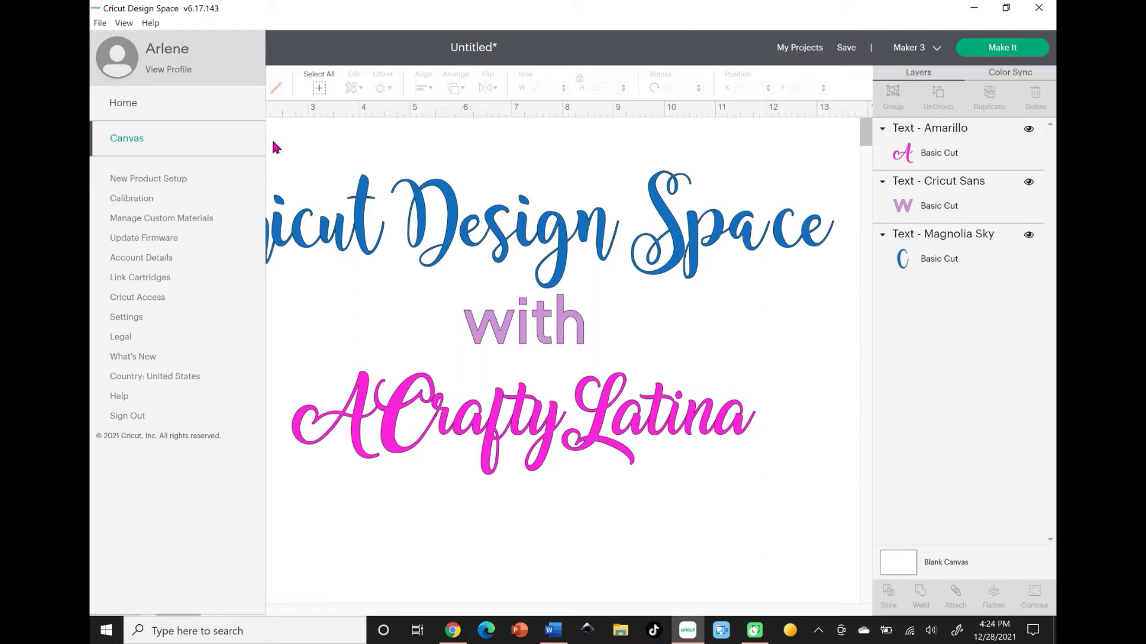
{"action": "left_click", "coordinate": [313, 64]}
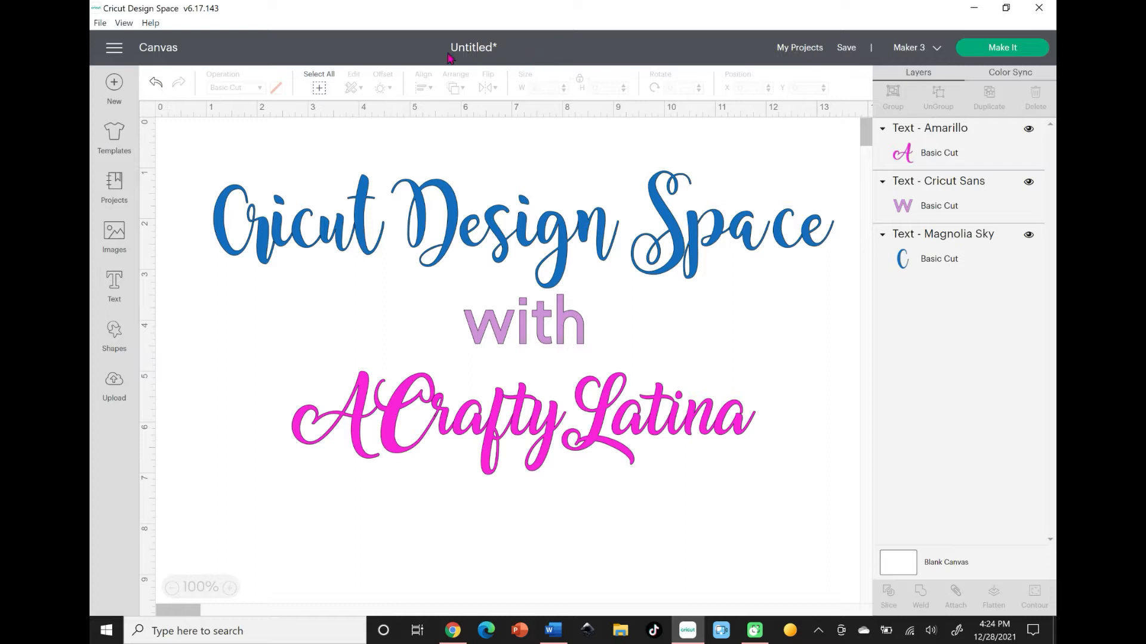
- Save the project with the title "Design Space Tutorial" in the Tutorials collection
{"action": "left_click", "coordinate": [846, 49]}
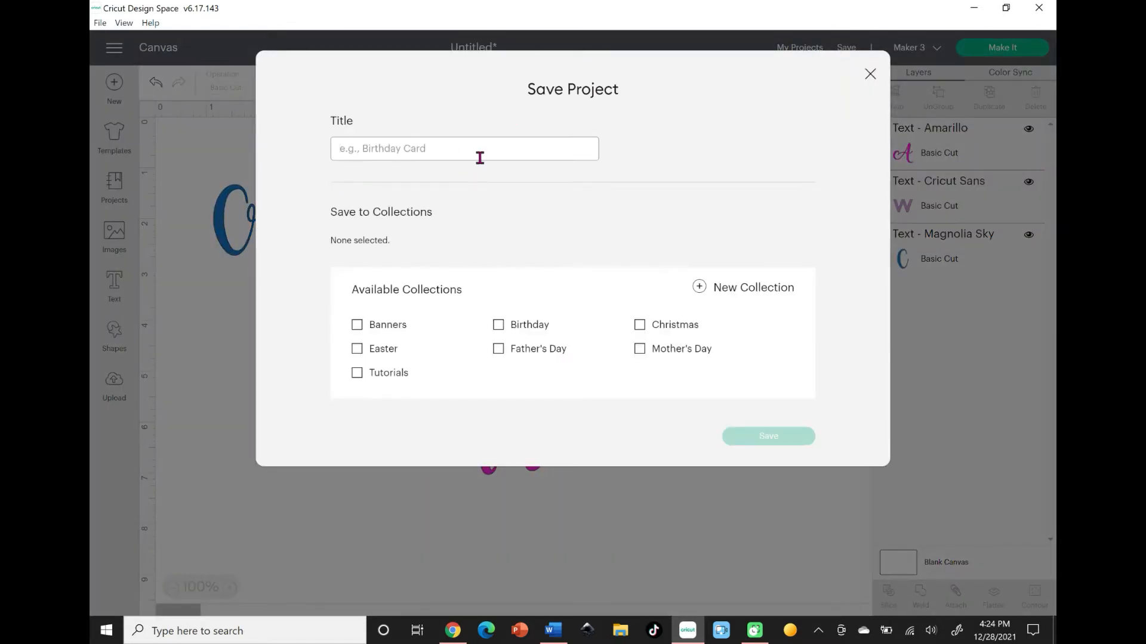
{"action": "type", "text": "Des"}
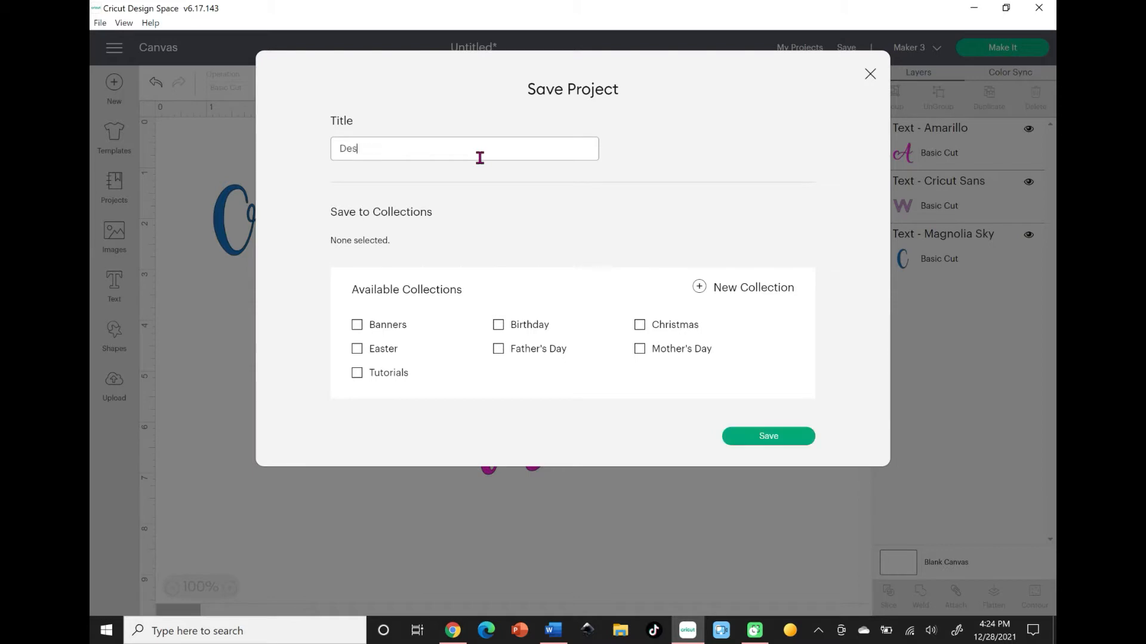
{"action": "type", "text": "ign Space Tutorial"}
{"action": "left_click", "coordinate": [356, 375]}
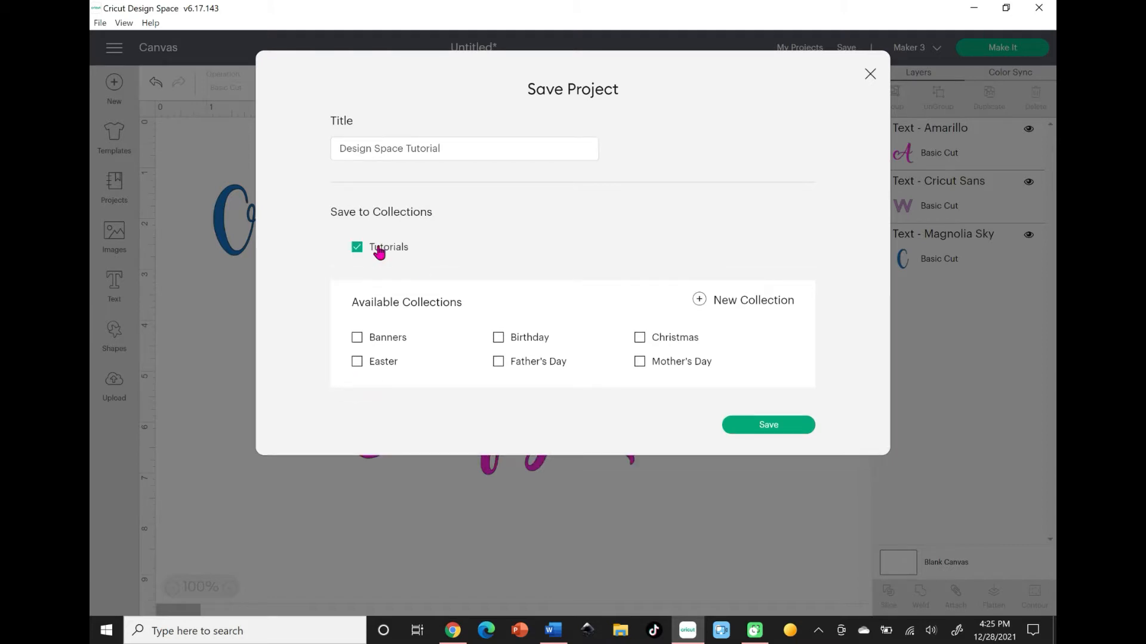
{"action": "left_click", "coordinate": [777, 426]}
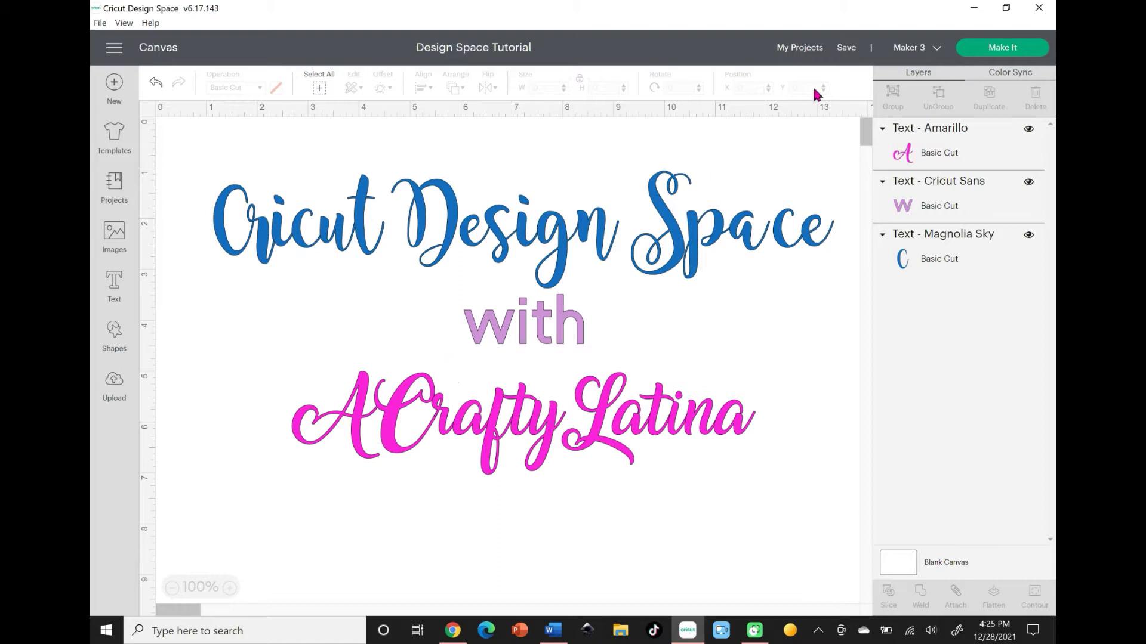
{"action": "left_click", "coordinate": [850, 53]}
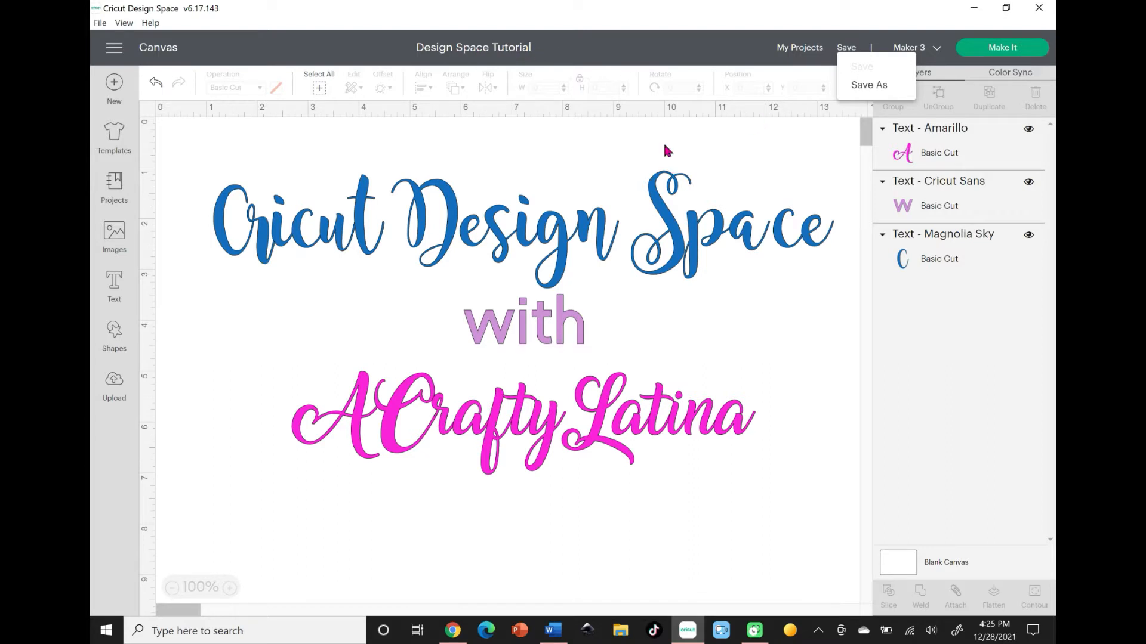
{"action": "left_click", "coordinate": [649, 155]}
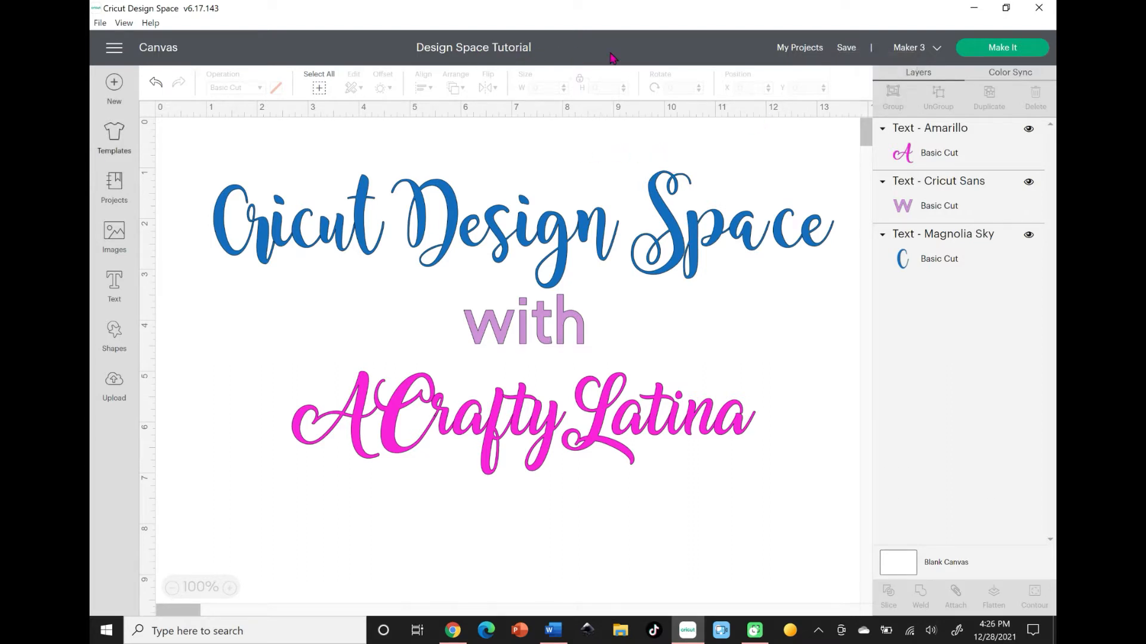
- View all saved projects and the list of selectable Cricut machines, keeping the design open on the canvas
{"action": "left_click", "coordinate": [805, 53]}
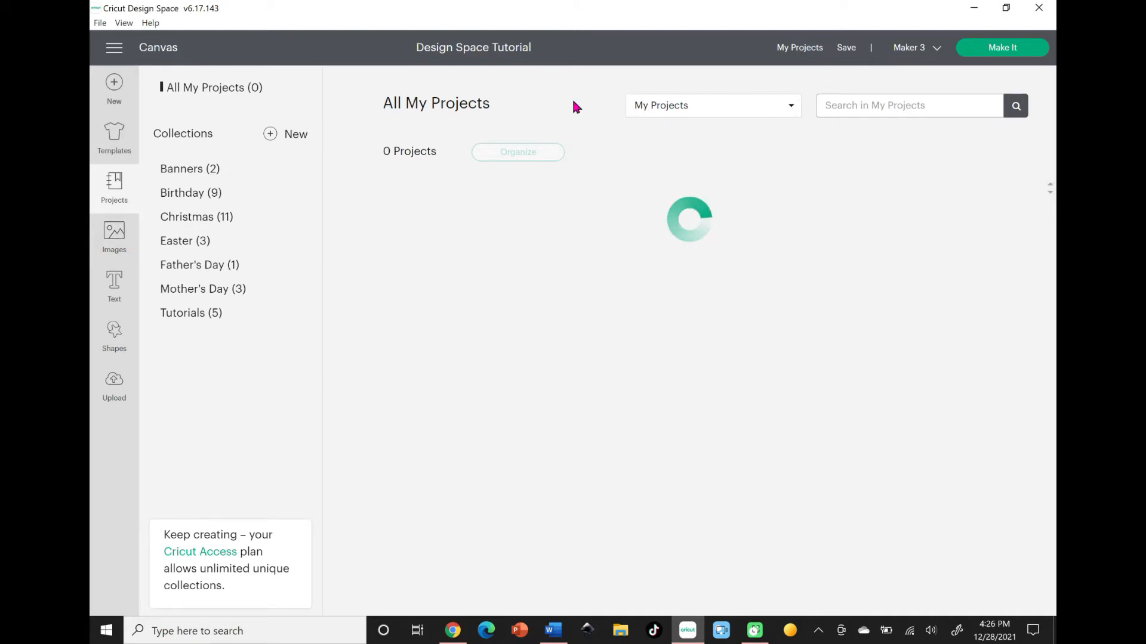
{"action": "mouse_move", "coordinate": [1051, 204]}
{"action": "left_mouse_down"}
{"action": "mouse_move", "coordinate": [1051, 263]}
{"action": "mouse_move", "coordinate": [1051, 141]}
{"action": "left_mouse_up"}
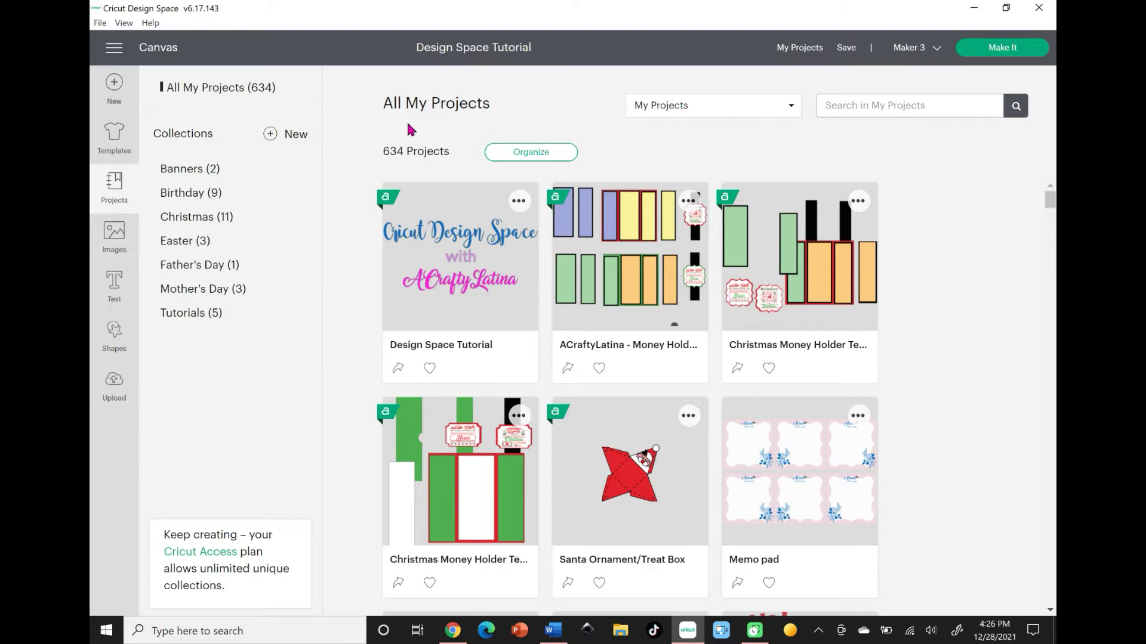
{"action": "left_click", "coordinate": [153, 53]}
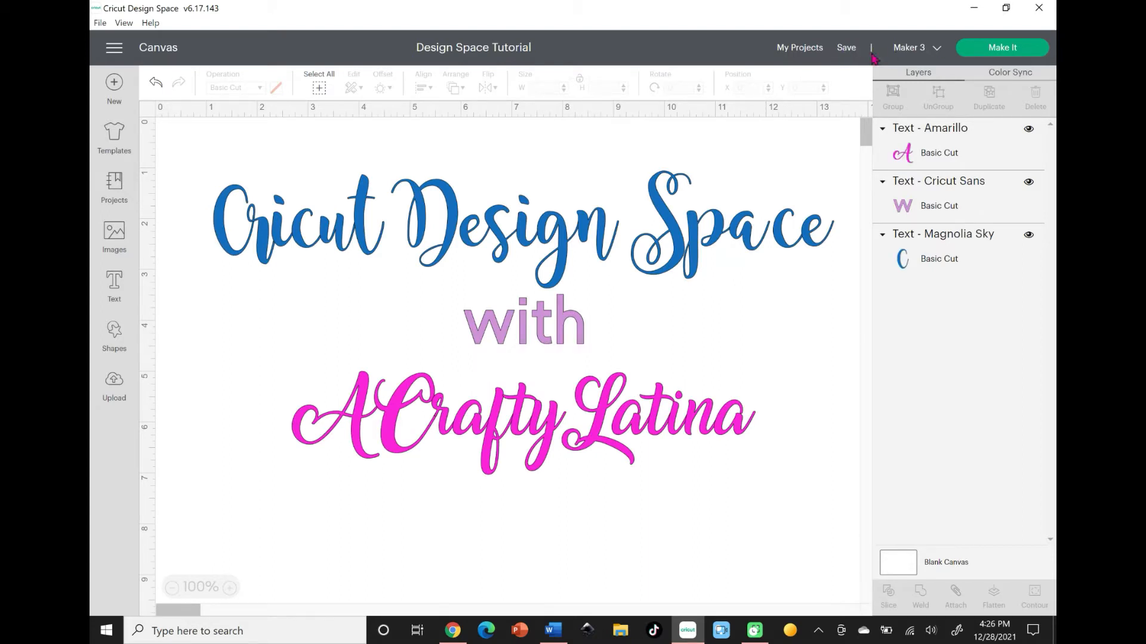
{"action": "left_click", "coordinate": [936, 51]}
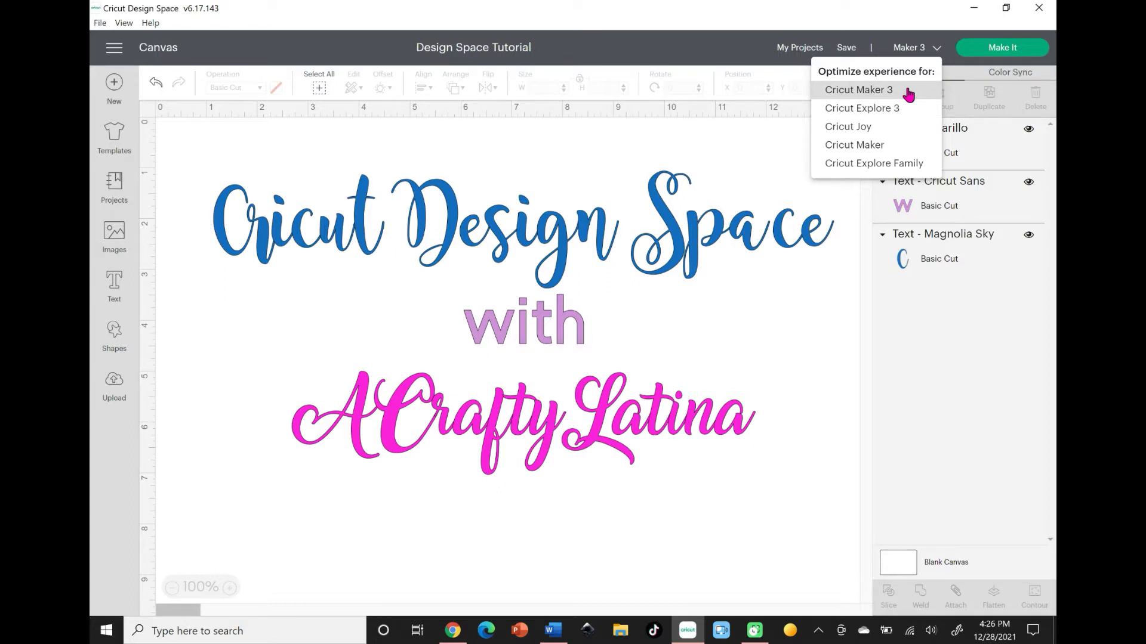
{"action": "left_click", "coordinate": [577, 48]}
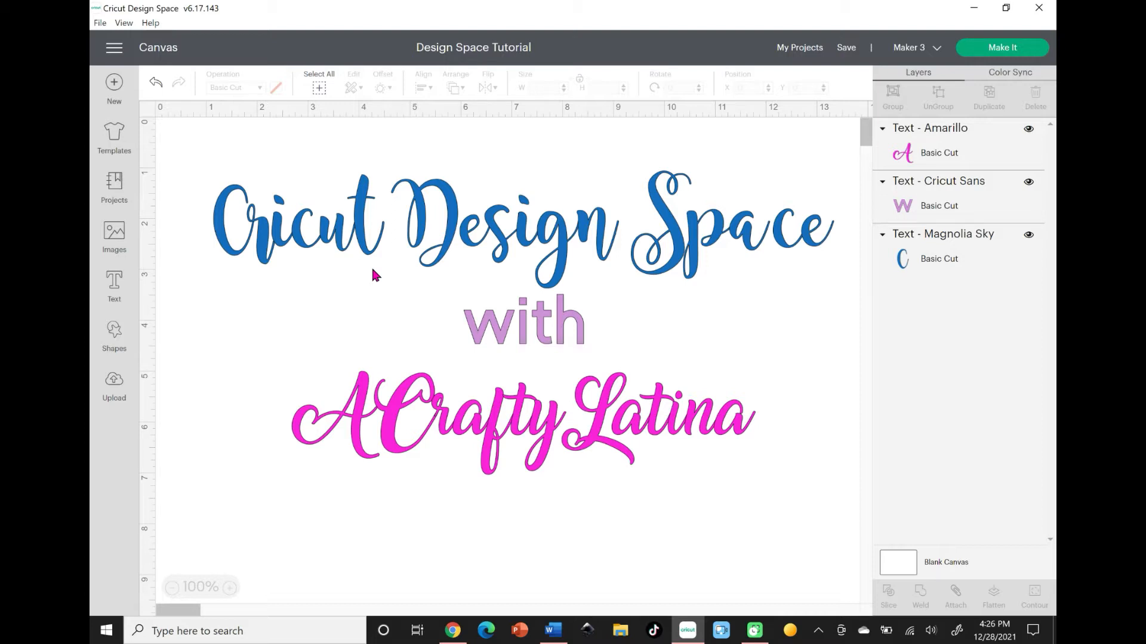
- Preview the project's cutting mats with all materials loaded On Mat, and return to the canvas without cutting
{"action": "left_click", "coordinate": [1016, 54]}
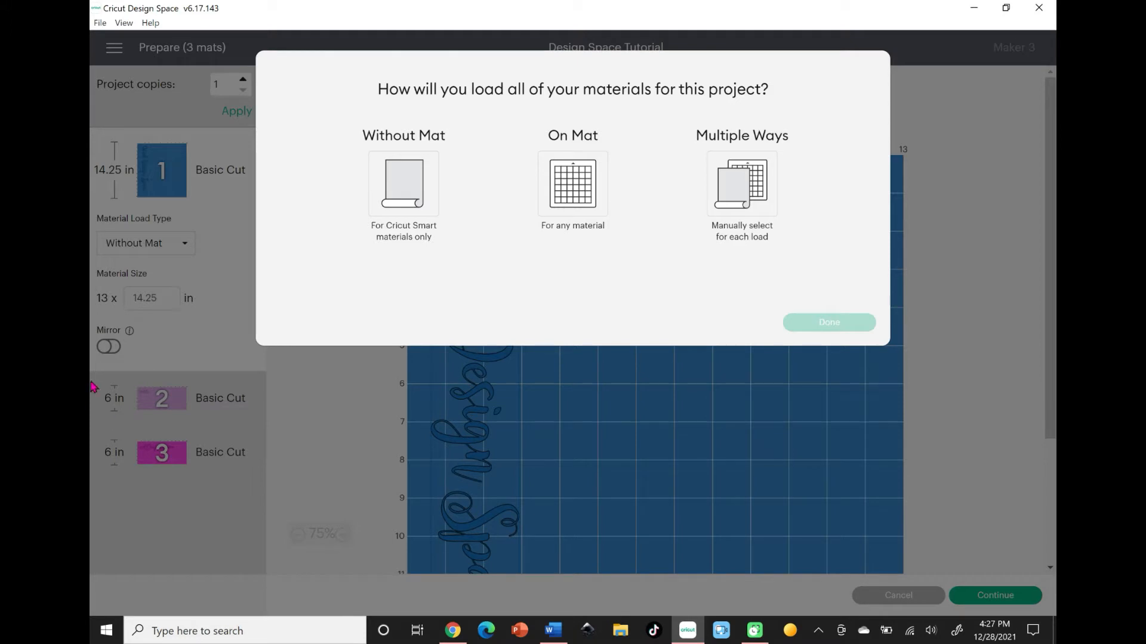
{"action": "left_click", "coordinate": [590, 202]}
{"action": "left_click", "coordinate": [842, 324]}
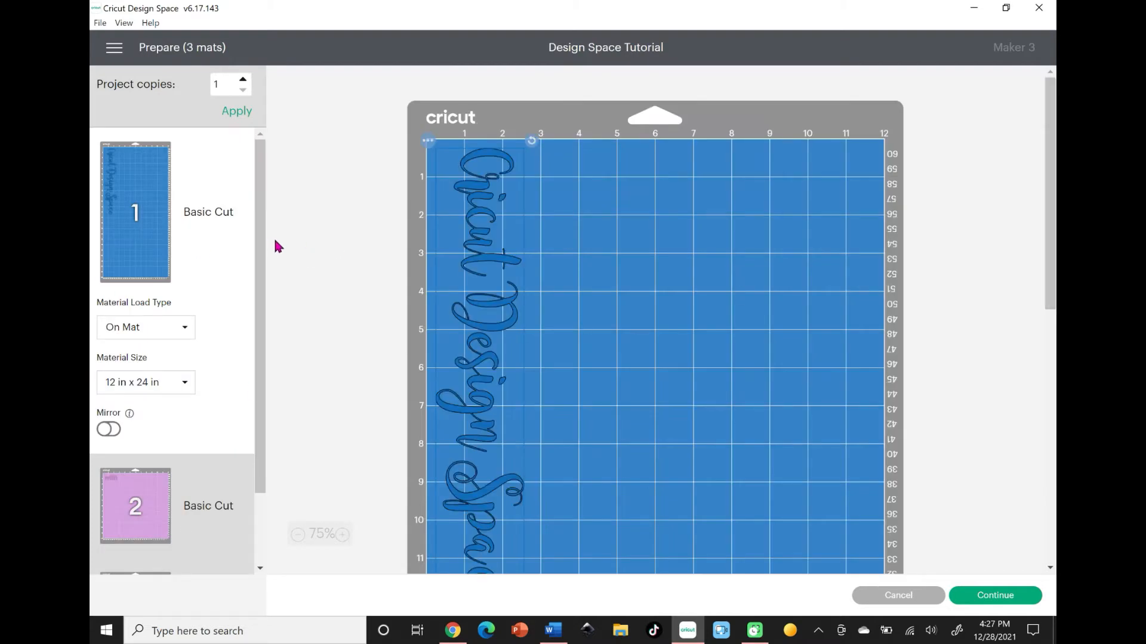
{"action": "left_click_drag", "start_coordinate": [261, 189], "coordinate": [271, 463]}
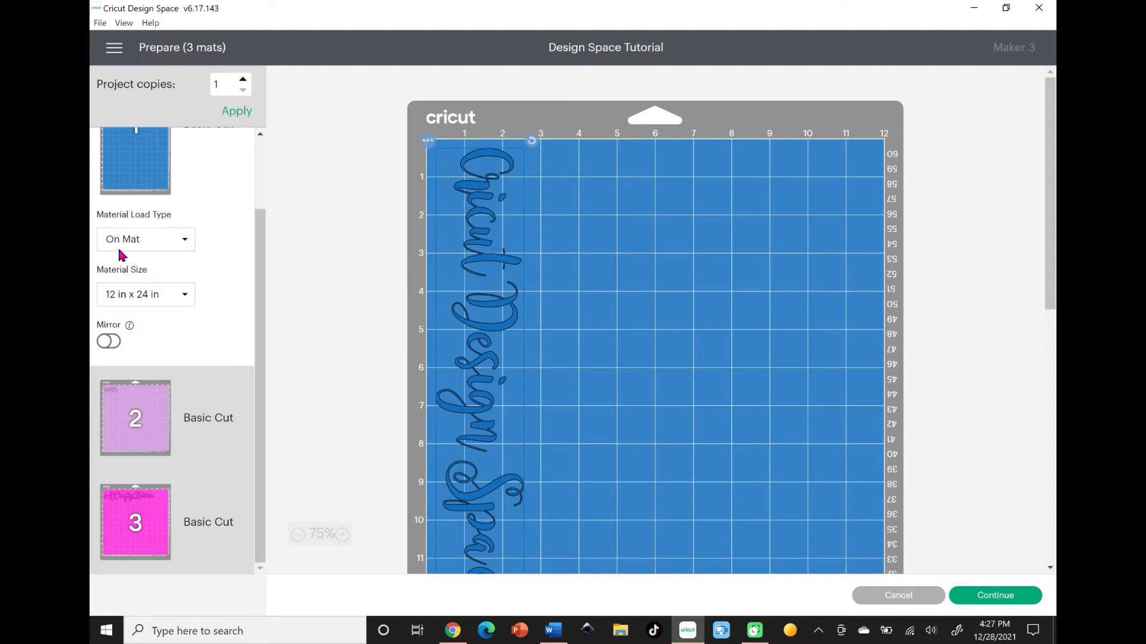
{"action": "left_click_drag", "start_coordinate": [263, 388], "coordinate": [255, 213]}
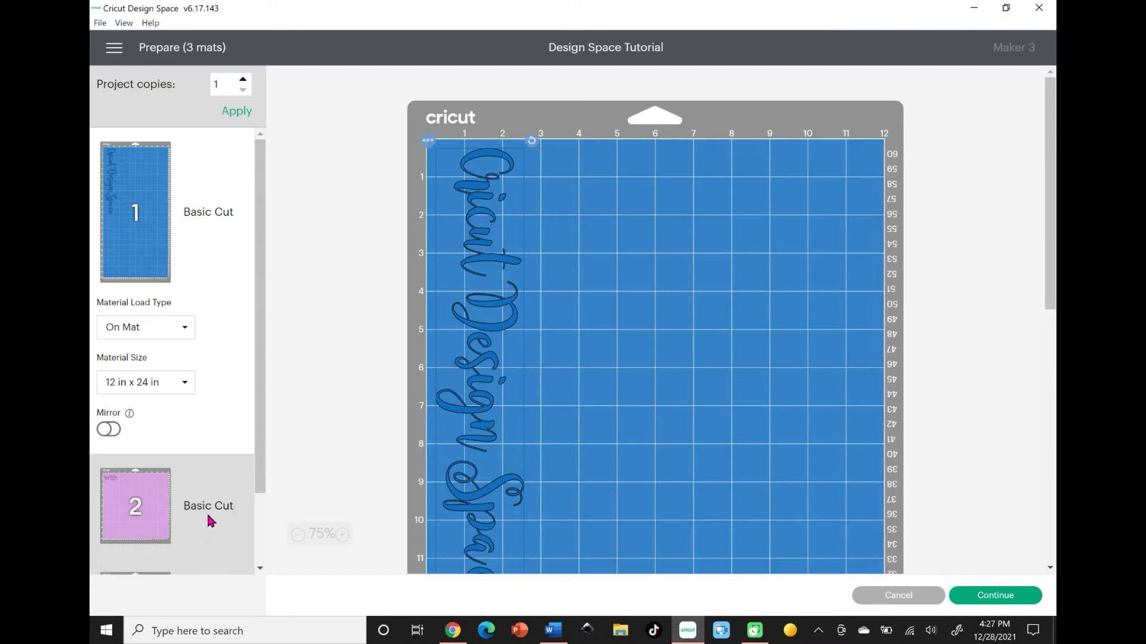
{"action": "scroll", "coordinate": [263, 505], "scroll_direction": "down", "scroll_amount": 3}
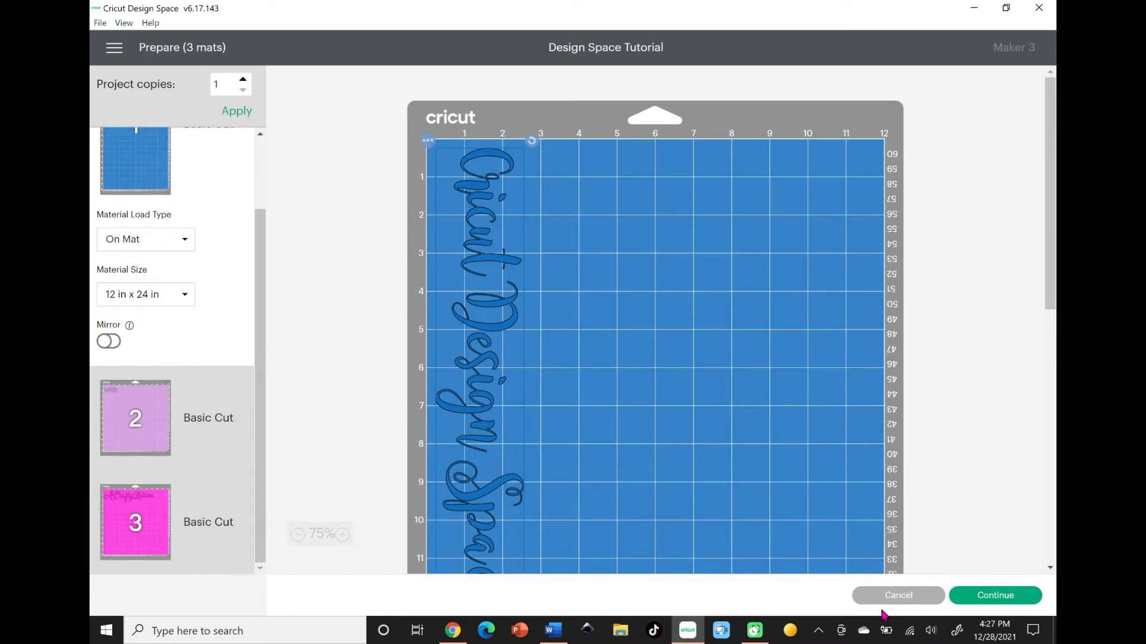
{"action": "left_click", "coordinate": [891, 604]}
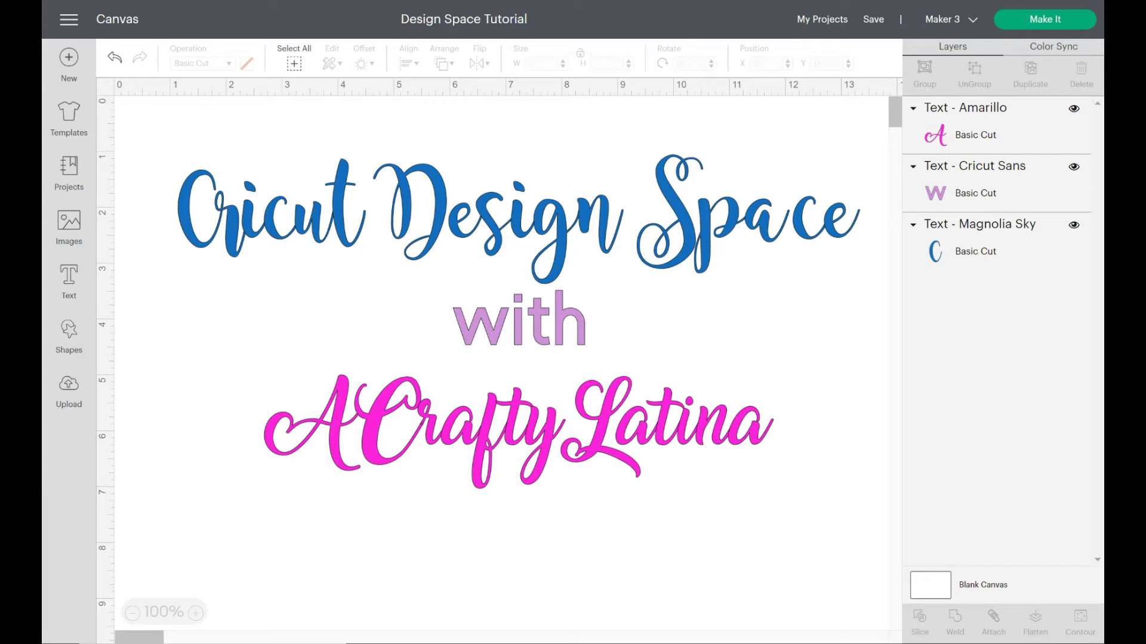
- Find the pajamas template among the Fashion templates and place it on the canvas behind the design
{"action": "left_click", "coordinate": [68, 119]}
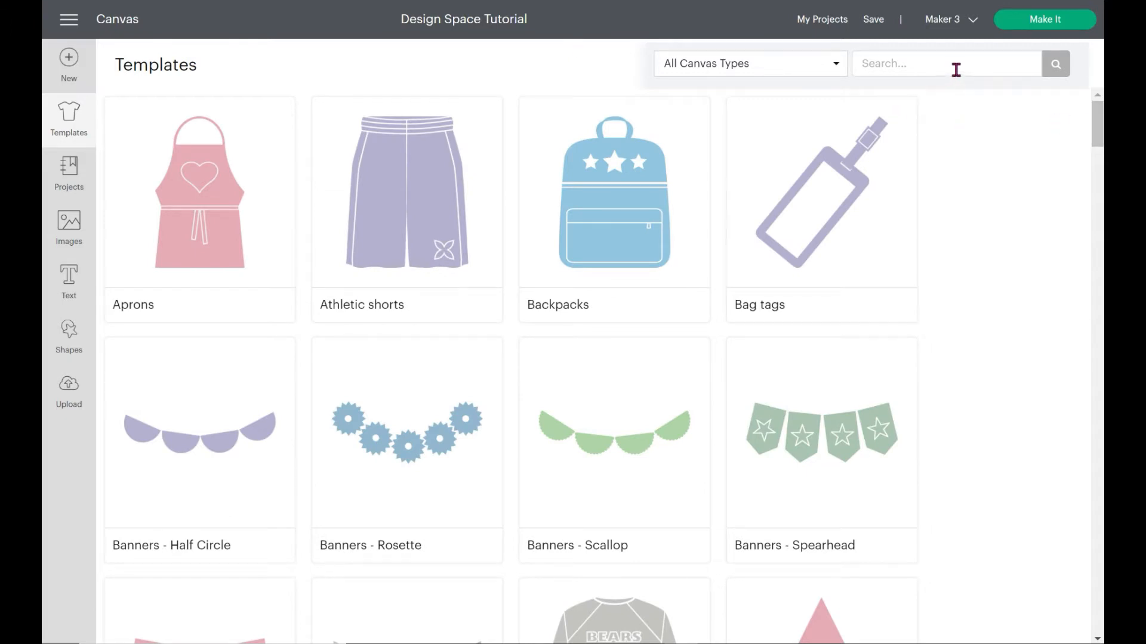
{"action": "left_click", "coordinate": [833, 66]}
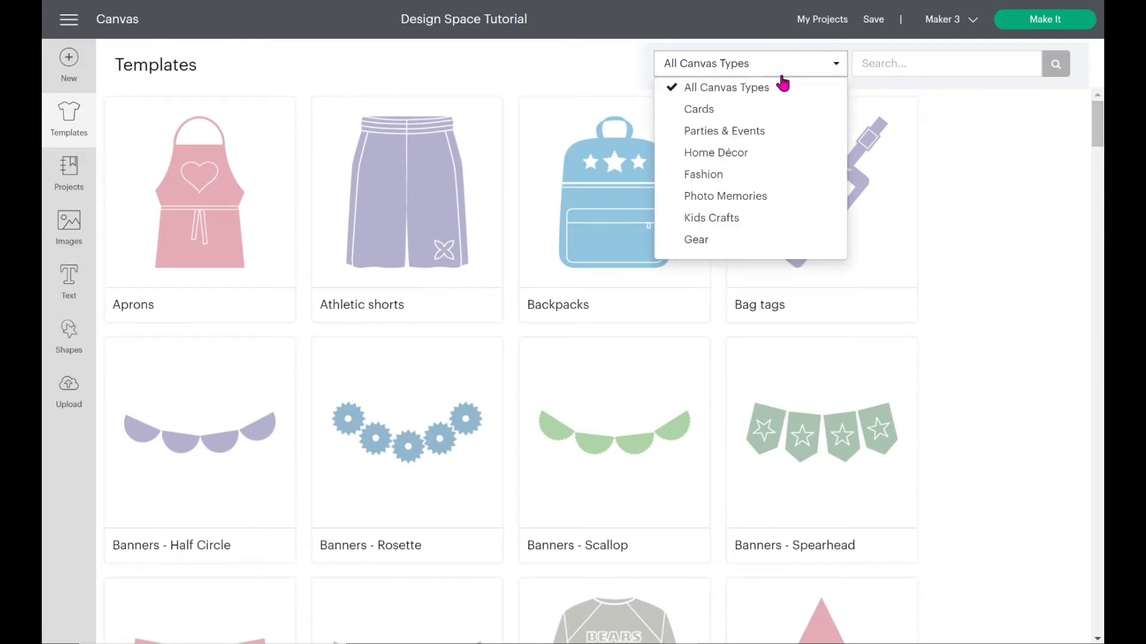
{"action": "left_click", "coordinate": [710, 177]}
{"action": "left_click", "coordinate": [901, 69]}
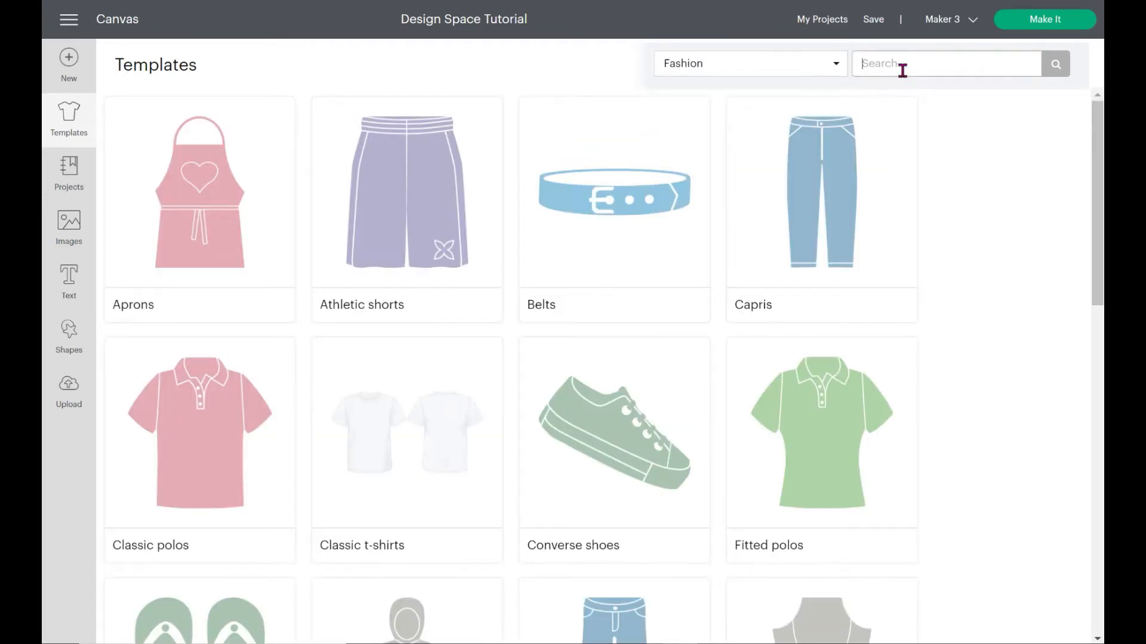
{"action": "type", "text": "pajamas"}
{"action": "key", "text": "Return"}
{"action": "left_click", "coordinate": [203, 215]}
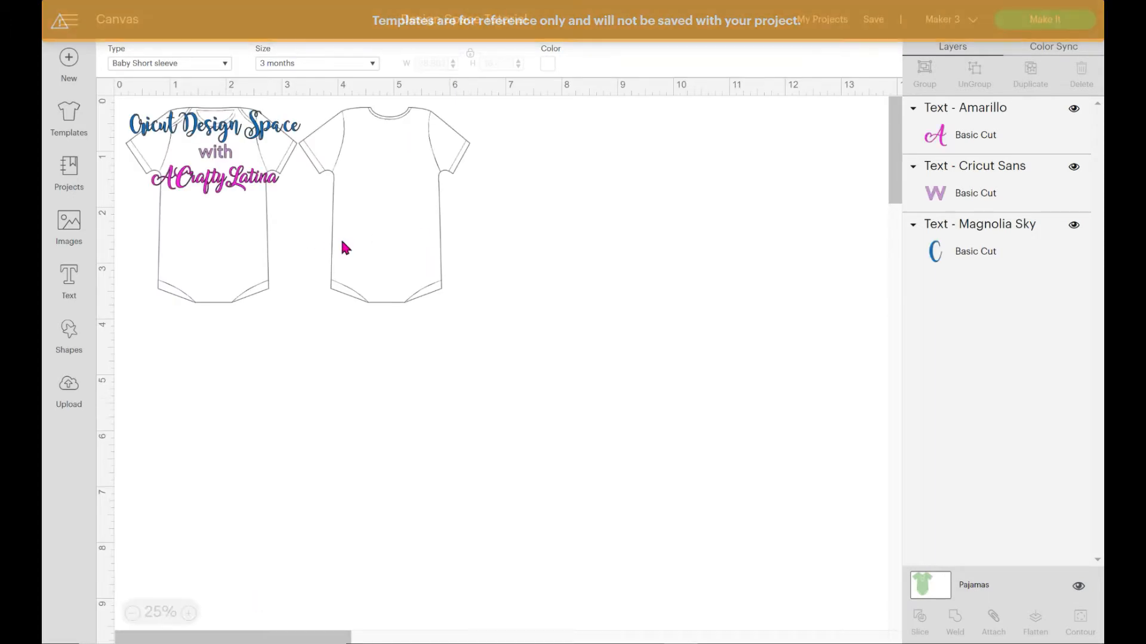
{"action": "left_click", "coordinate": [420, 283]}
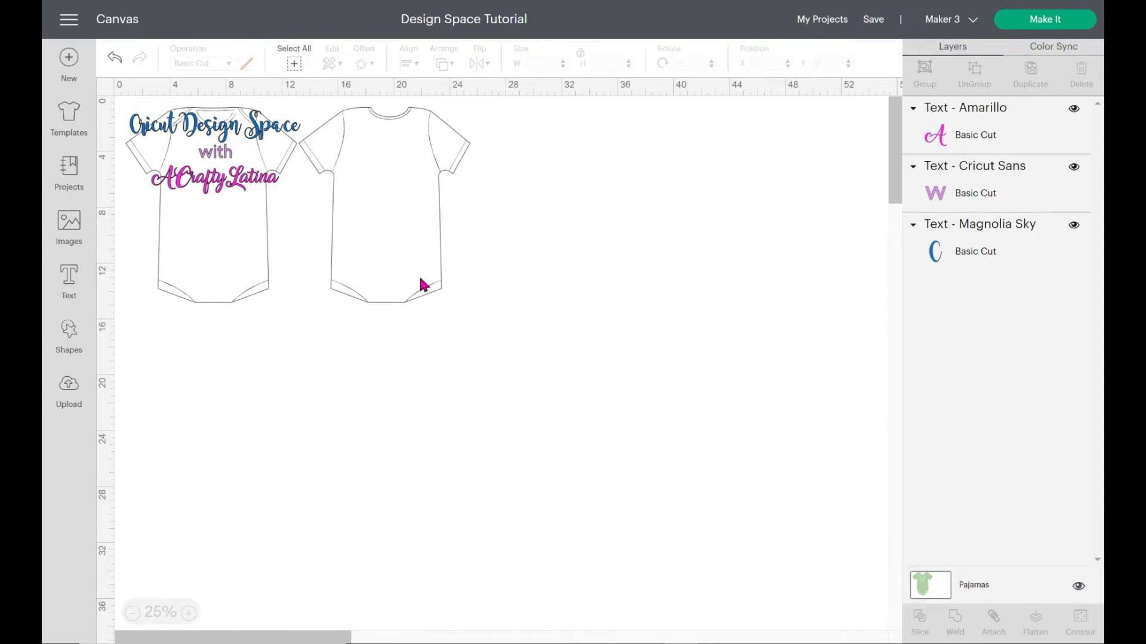
- Move the pink "ACraftyLatina" text down the front of the bodysuit to about X 2.63 and Y 6.89 inches
{"action": "left_click_drag", "start_coordinate": [256, 196], "coordinate": [258, 206]}
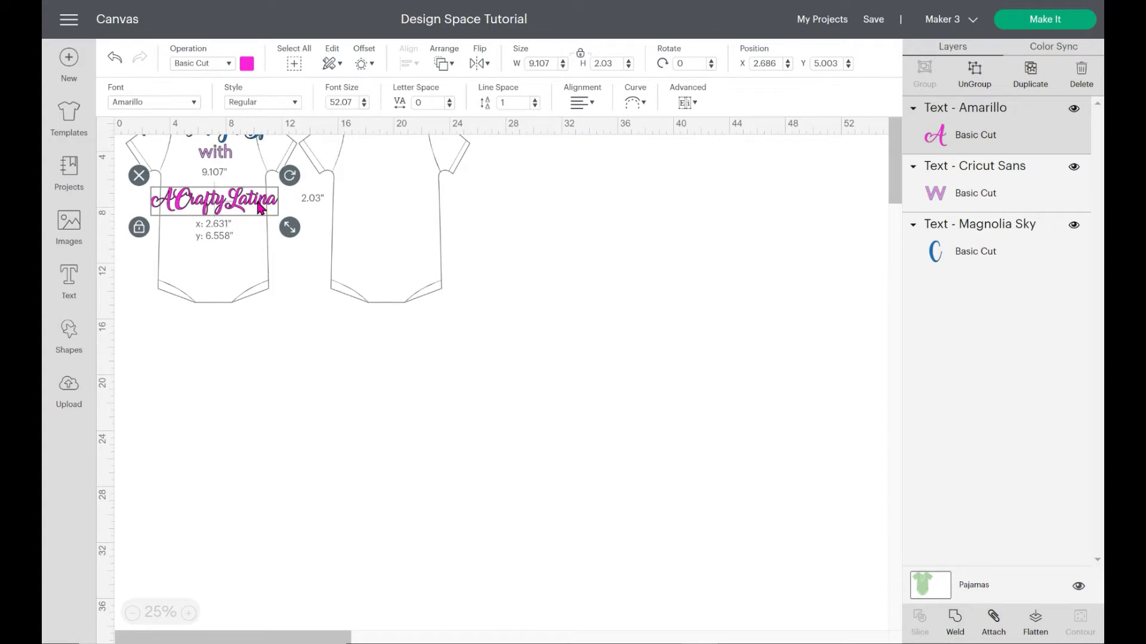
{"action": "left_click_drag", "start_coordinate": [261, 207], "coordinate": [261, 212]}
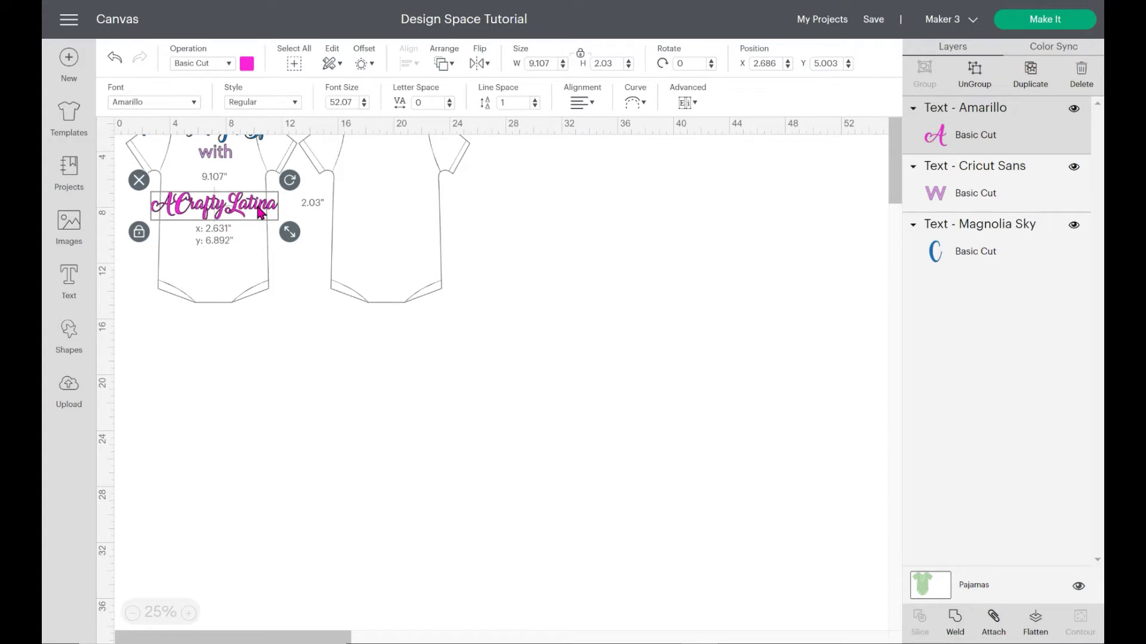
{"action": "left_click", "coordinate": [312, 246]}
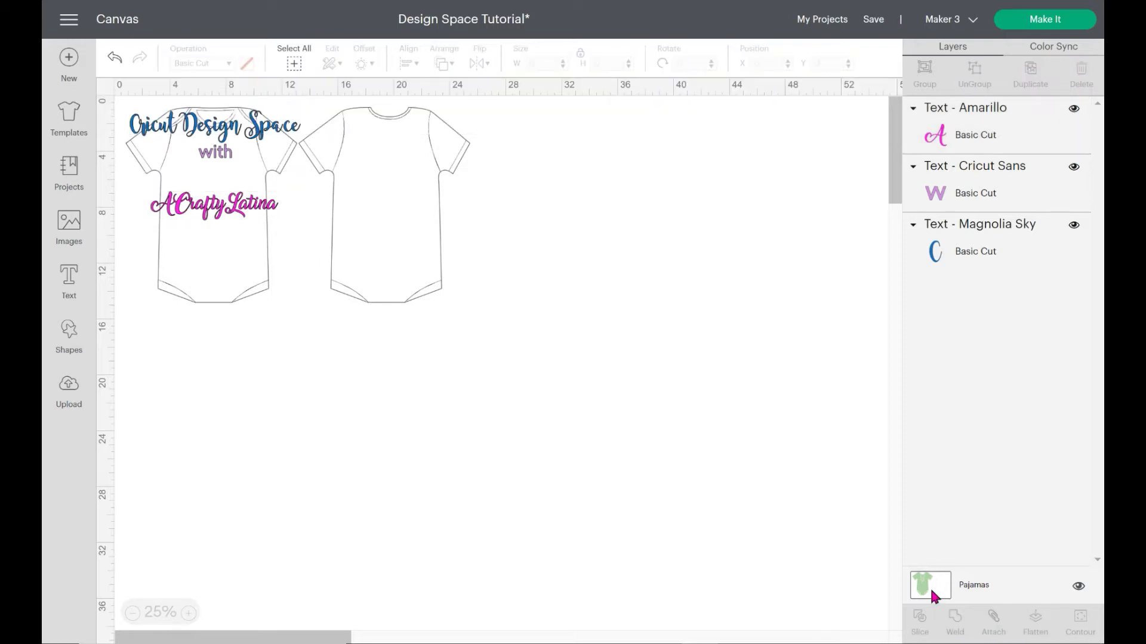
- Color the pajamas template bright pink using the project's material colors, and hide the template on the canvas
{"action": "left_click", "coordinate": [931, 591]}
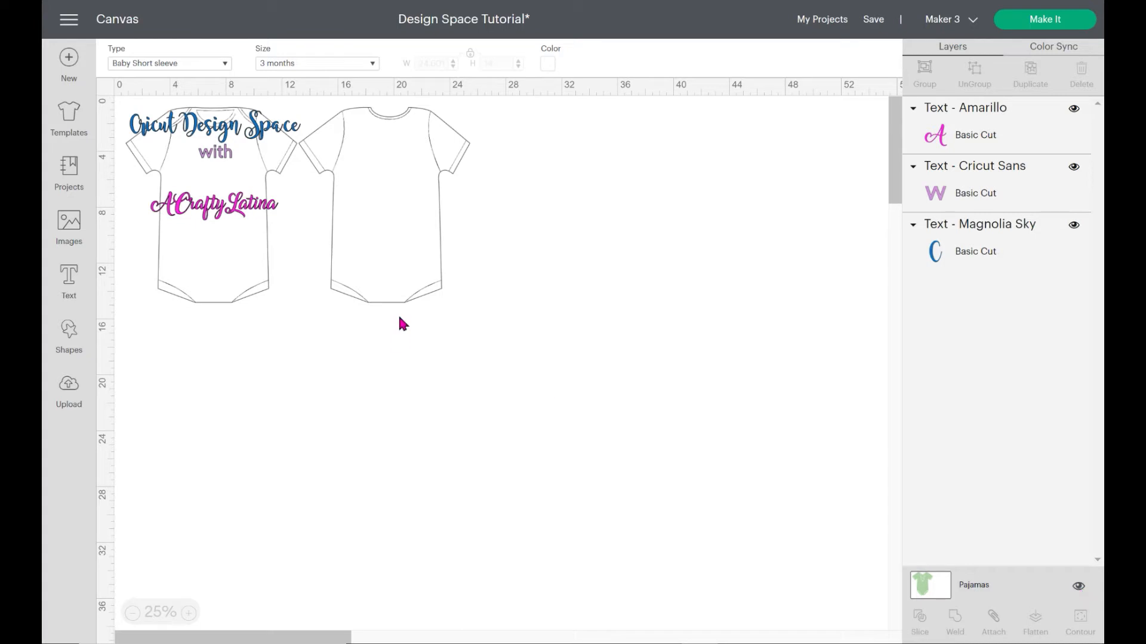
{"action": "left_click", "coordinate": [411, 280]}
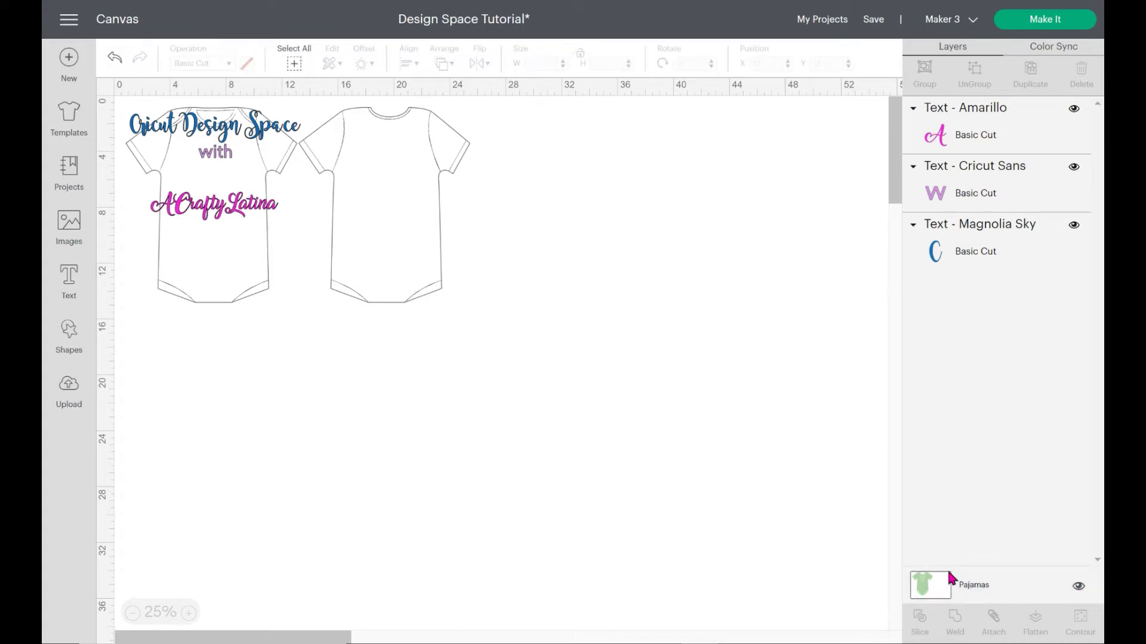
{"action": "left_click", "coordinate": [932, 590]}
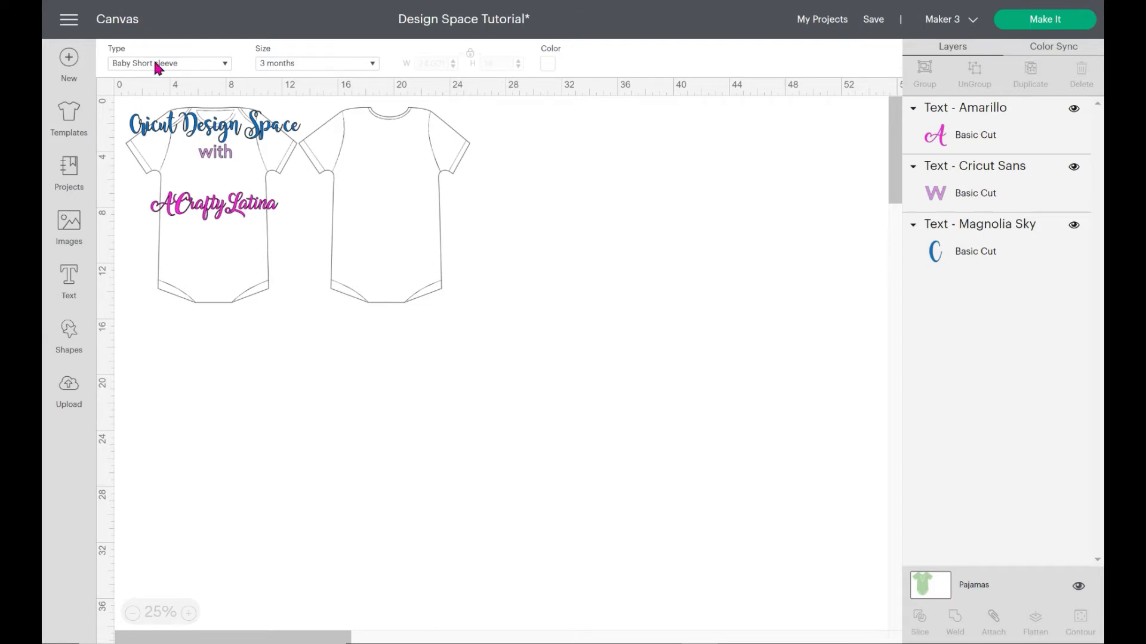
{"action": "left_click", "coordinate": [547, 63]}
{"action": "left_click", "coordinate": [604, 122]}
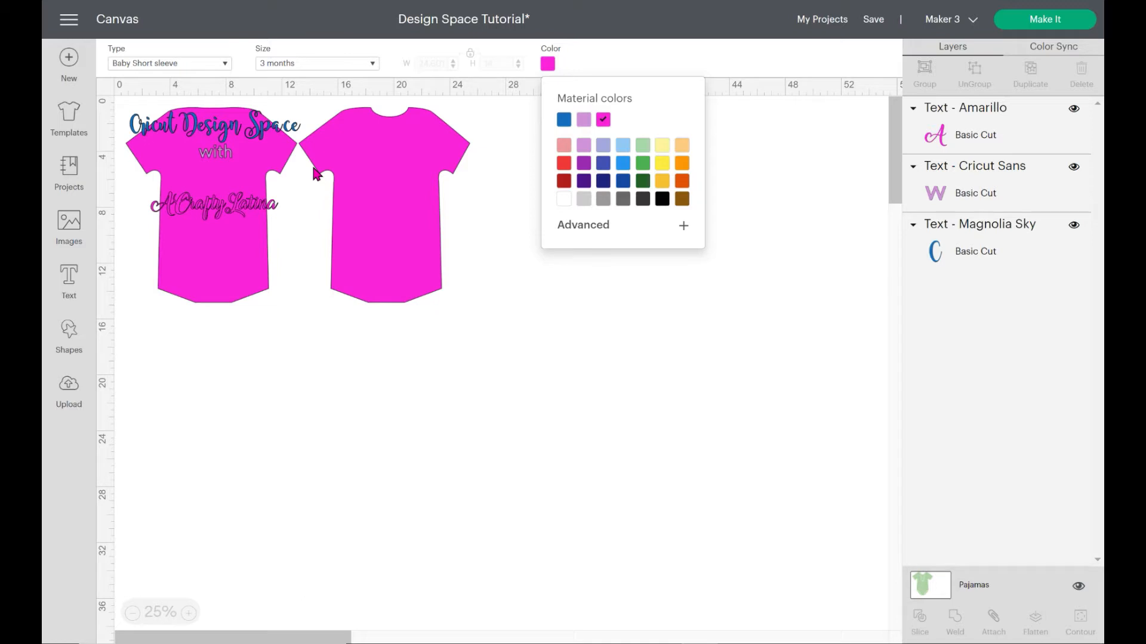
{"action": "left_click", "coordinate": [1078, 586]}
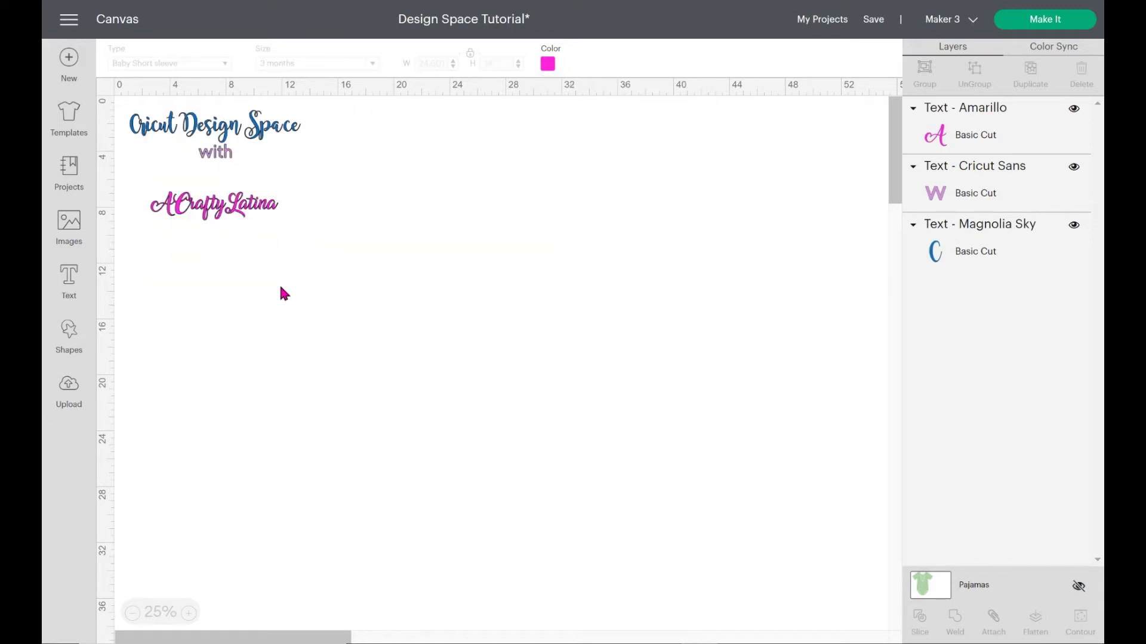
- Open the ready-made projects library and look through its full list of project categories, keeping All Categories selected
{"action": "left_click", "coordinate": [75, 184]}
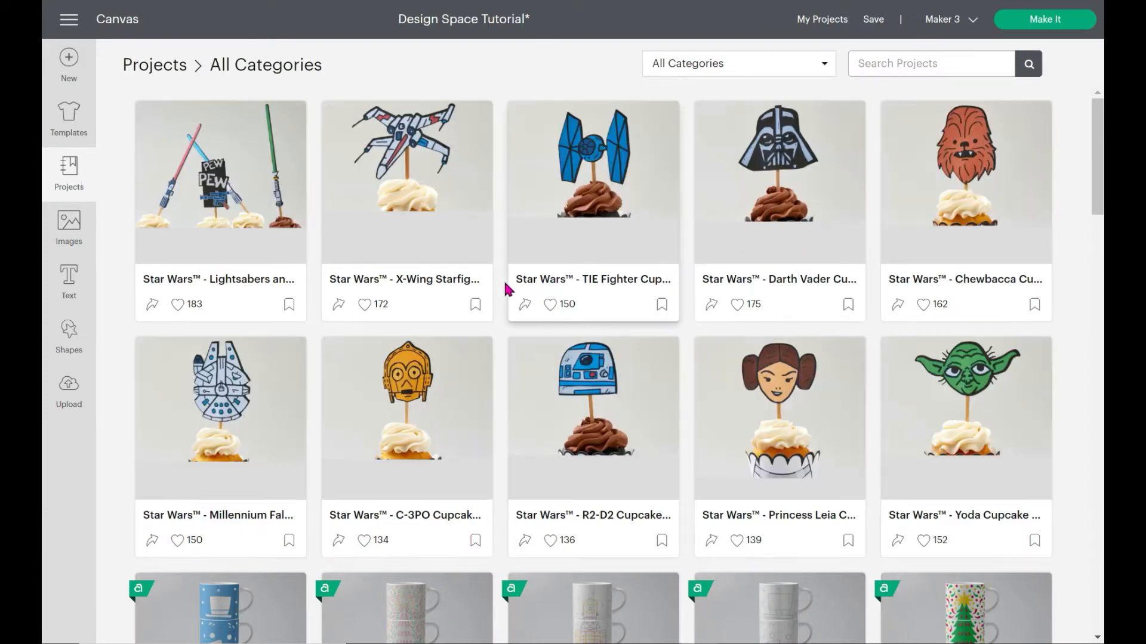
{"action": "scroll", "coordinate": [573, 101], "scroll_direction": "down", "scroll_amount": 1}
{"action": "scroll", "coordinate": [573, 96], "scroll_direction": "up", "scroll_amount": 1}
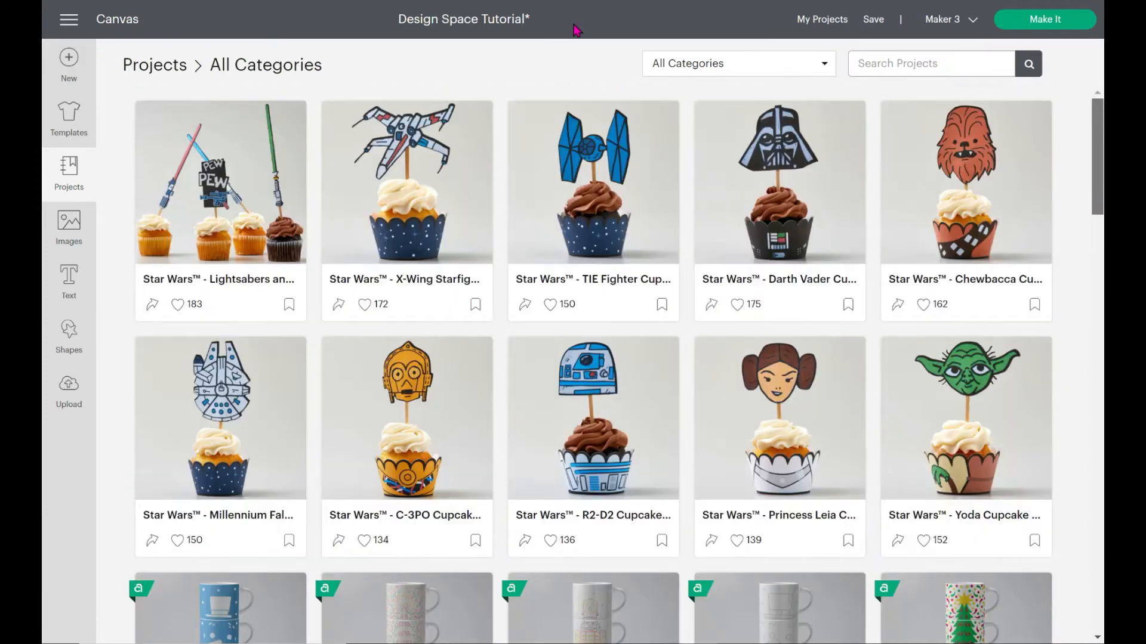
{"action": "left_click", "coordinate": [824, 64]}
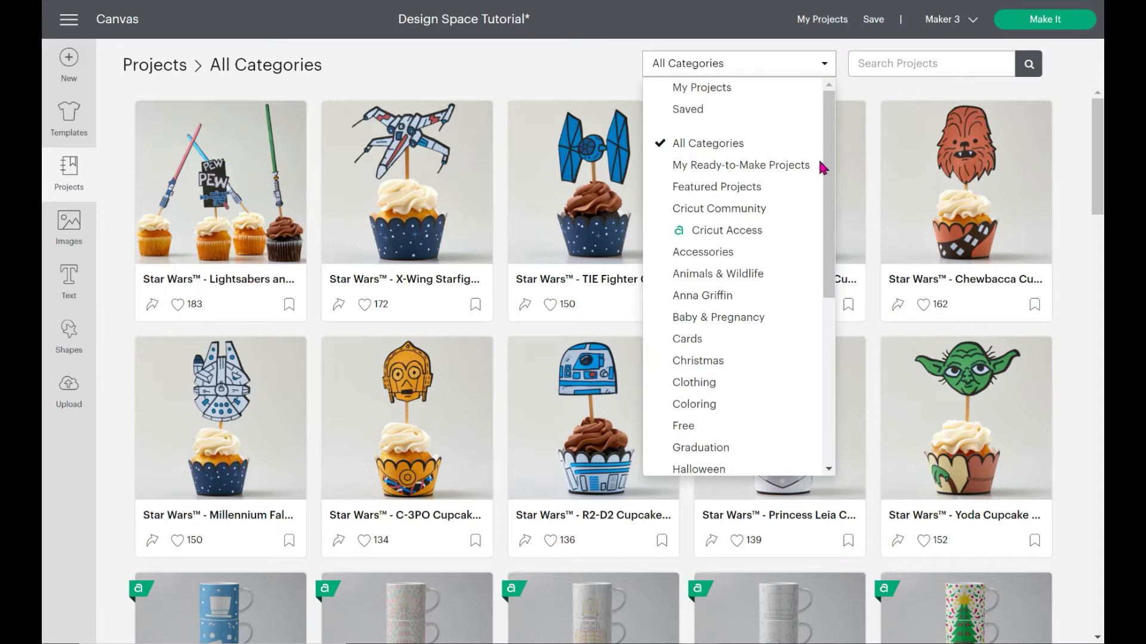
{"action": "left_click_drag", "start_coordinate": [832, 159], "coordinate": [818, 358]}
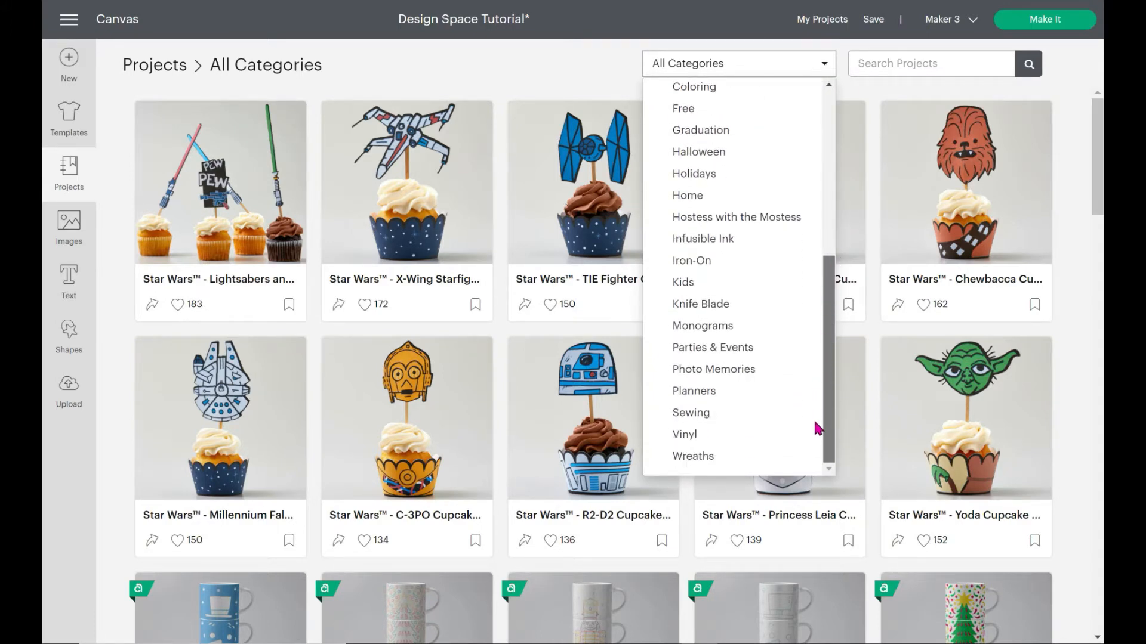
{"action": "left_click_drag", "start_coordinate": [829, 444], "coordinate": [839, 115]}
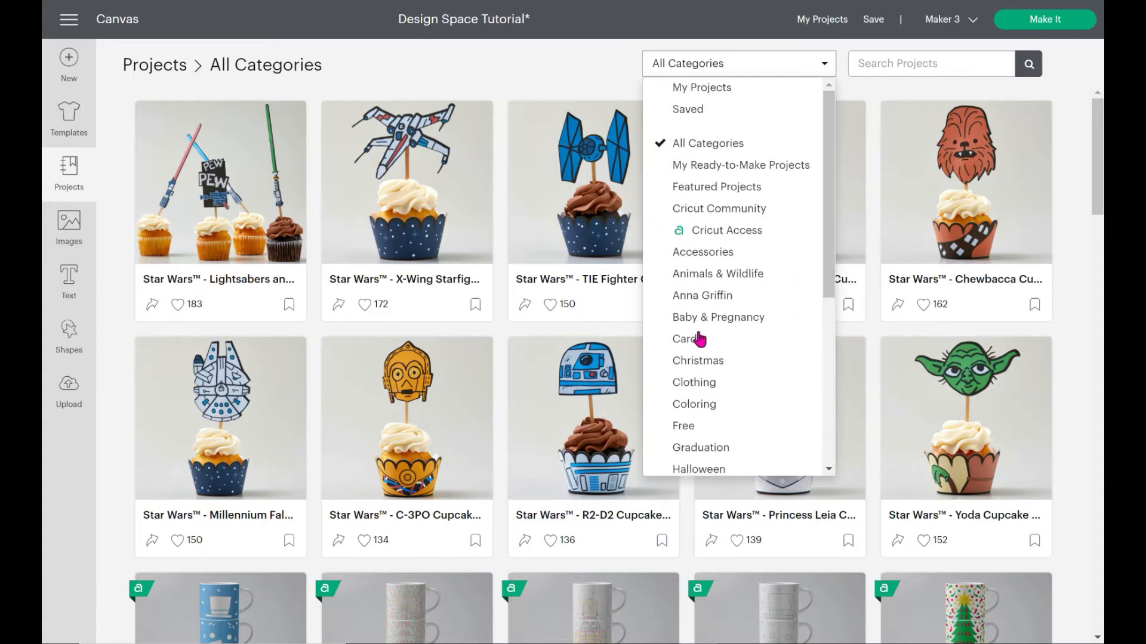
{"action": "left_click", "coordinate": [842, 58]}
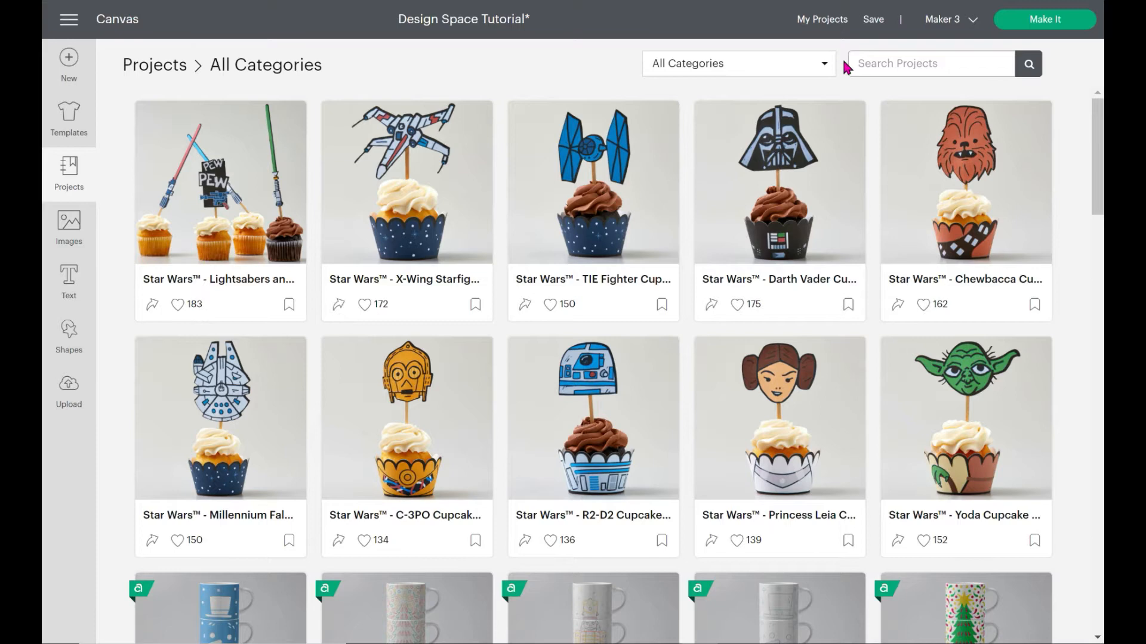
- Browse the ready-made projects under All Categories down the list, and return to the canvas without opening one
{"action": "left_click", "coordinate": [968, 62]}
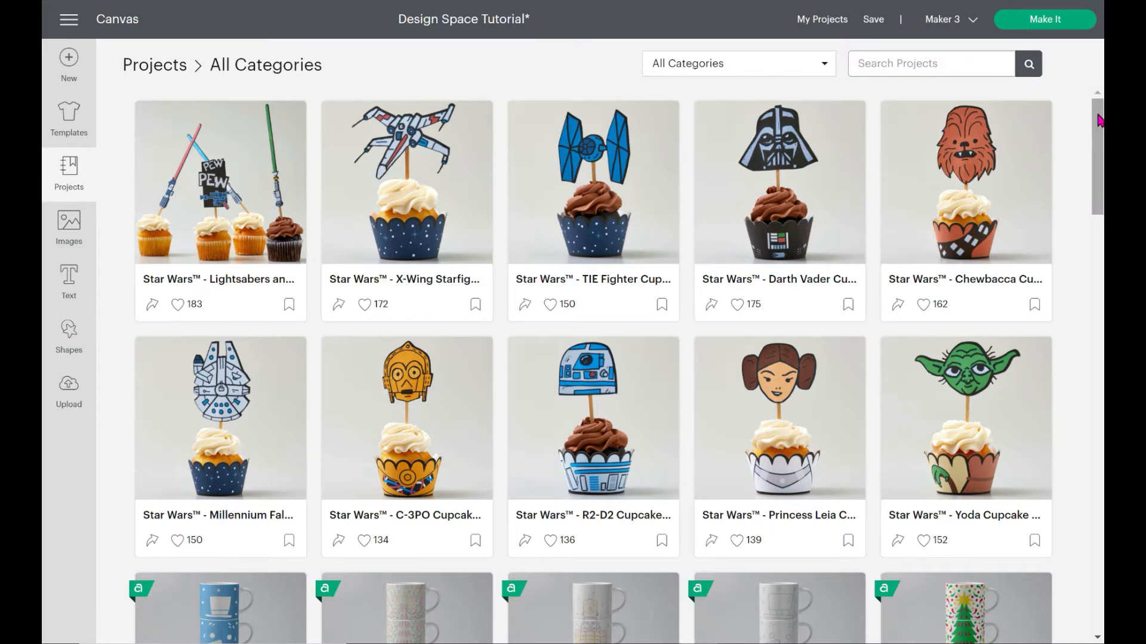
{"action": "scroll", "coordinate": [574, 96], "scroll_direction": "down", "scroll_amount": 9}
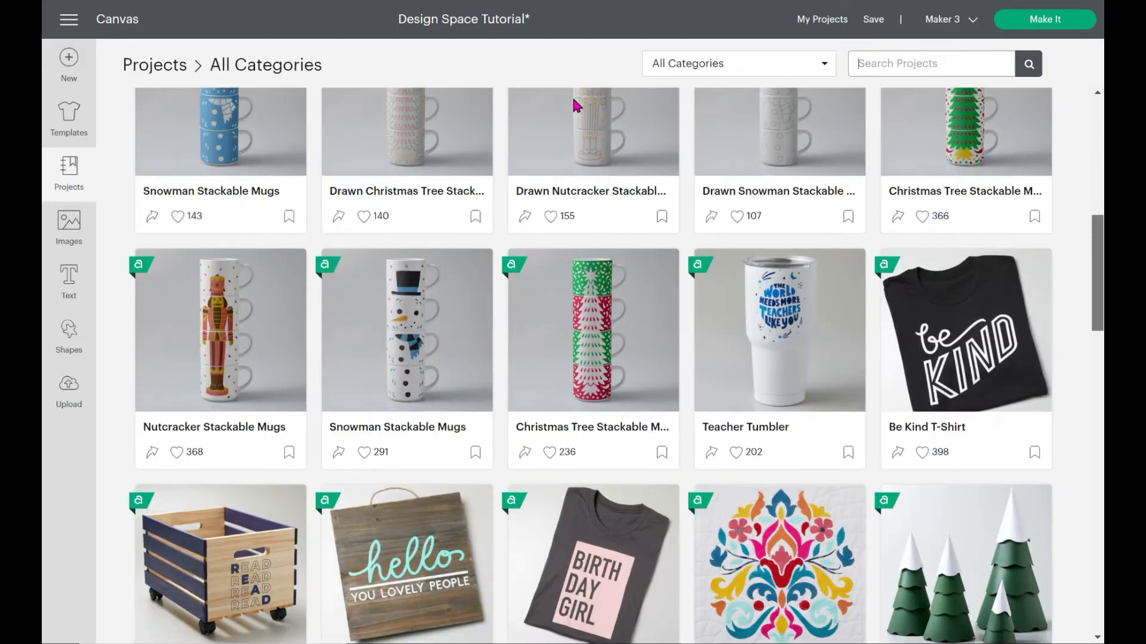
{"action": "scroll", "coordinate": [573, 102], "scroll_direction": "down", "scroll_amount": 10}
{"action": "scroll", "coordinate": [574, 150], "scroll_direction": "down", "scroll_amount": 20}
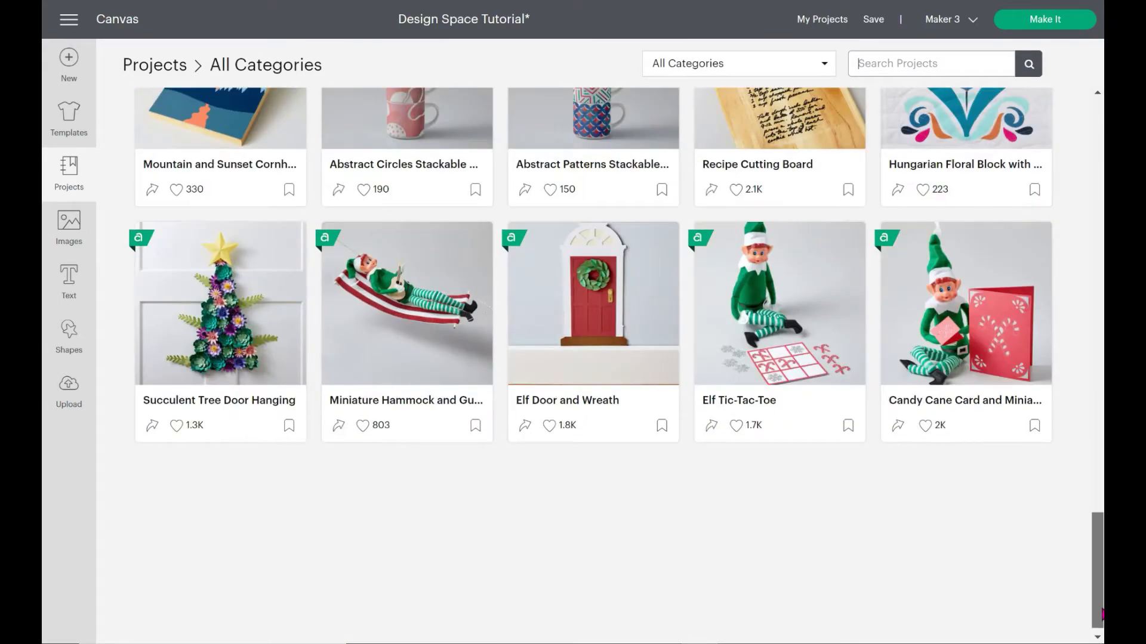
{"action": "scroll", "coordinate": [597, 358], "scroll_direction": "down", "scroll_amount": 2}
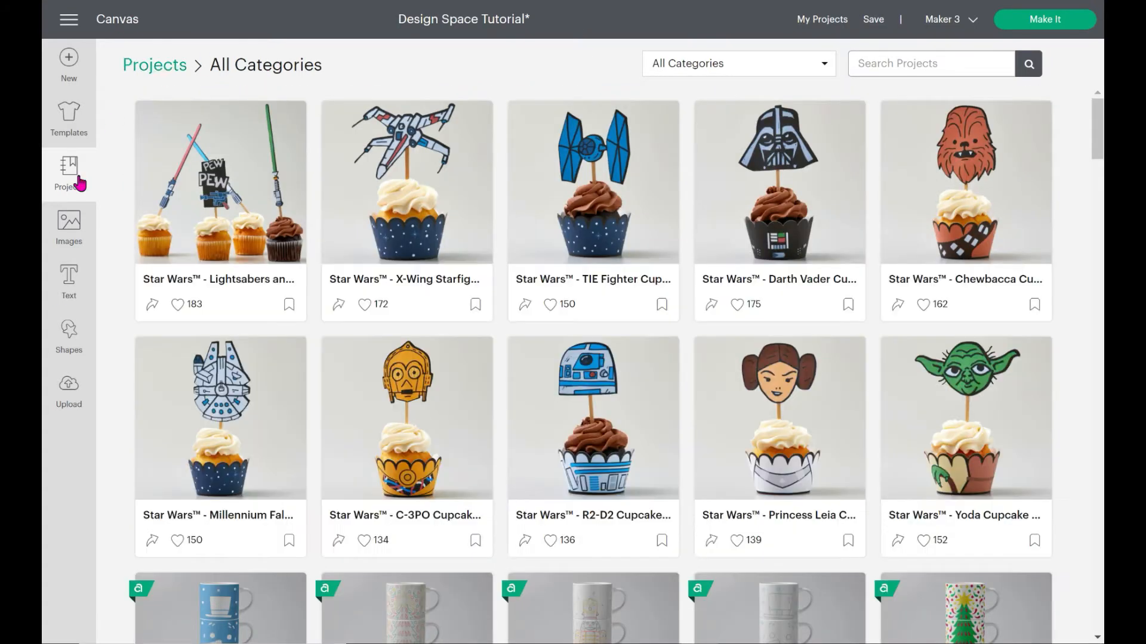
{"action": "left_click", "coordinate": [115, 17]}
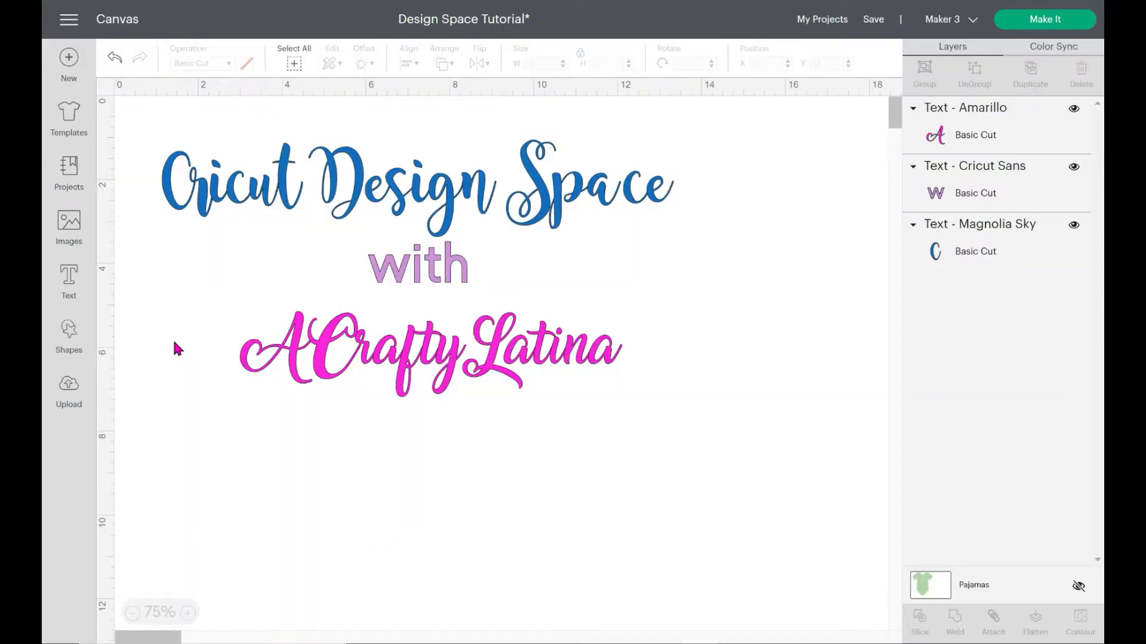
- Open the image library, view only the Free images, and clear the Free filter
{"action": "left_click", "coordinate": [65, 230]}
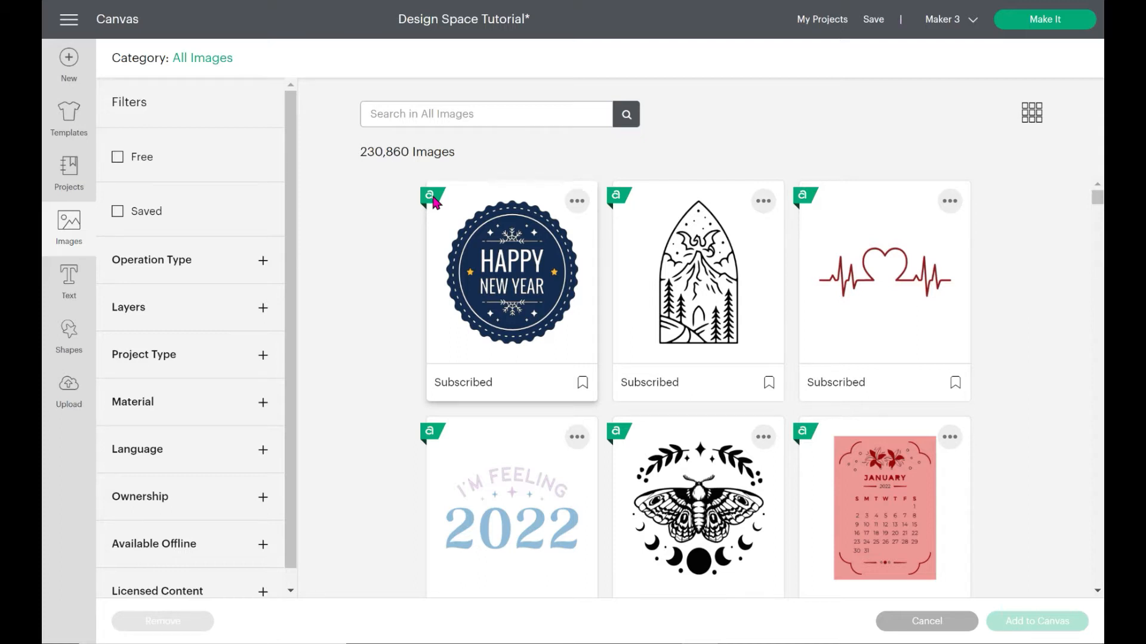
{"action": "left_click", "coordinate": [117, 157]}
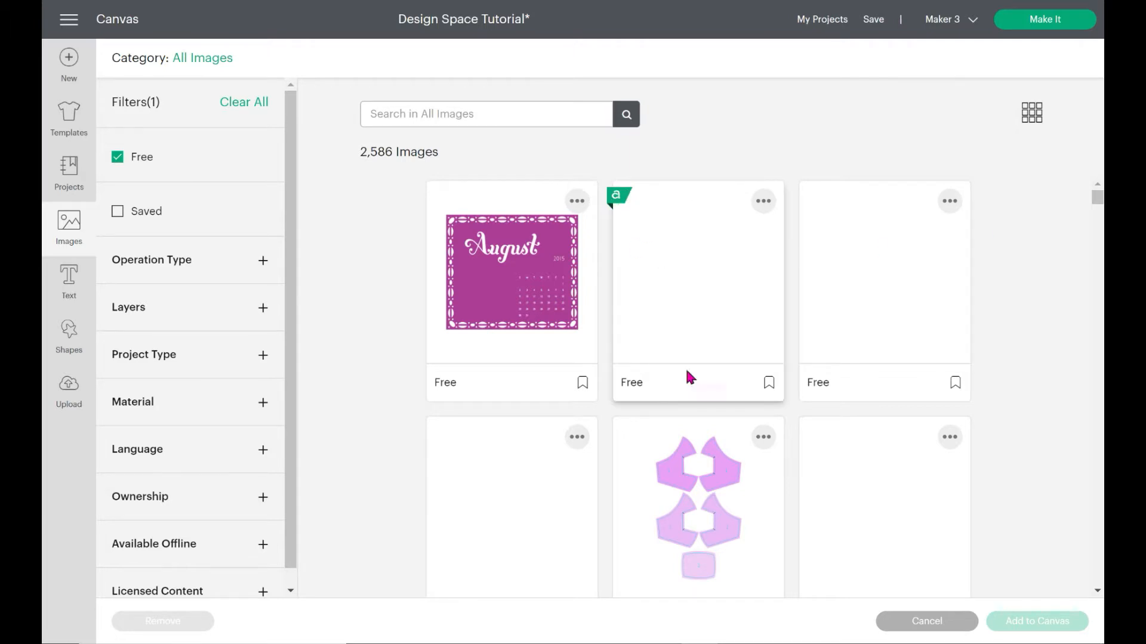
{"action": "left_click_drag", "start_coordinate": [1097, 206], "coordinate": [575, 43]}
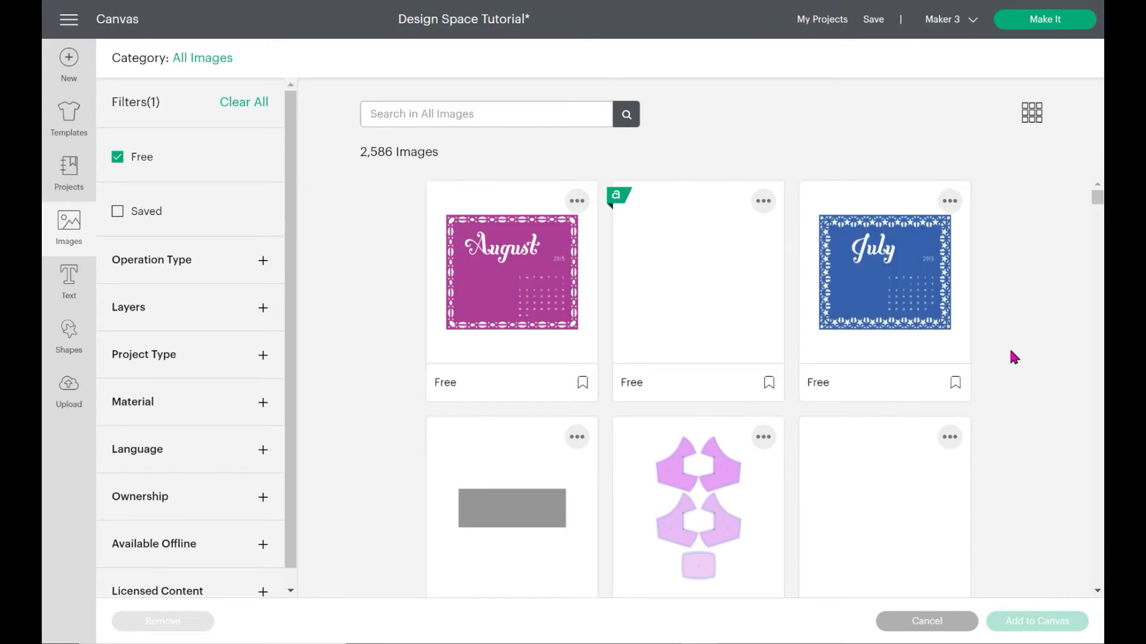
{"action": "left_click", "coordinate": [119, 159]}
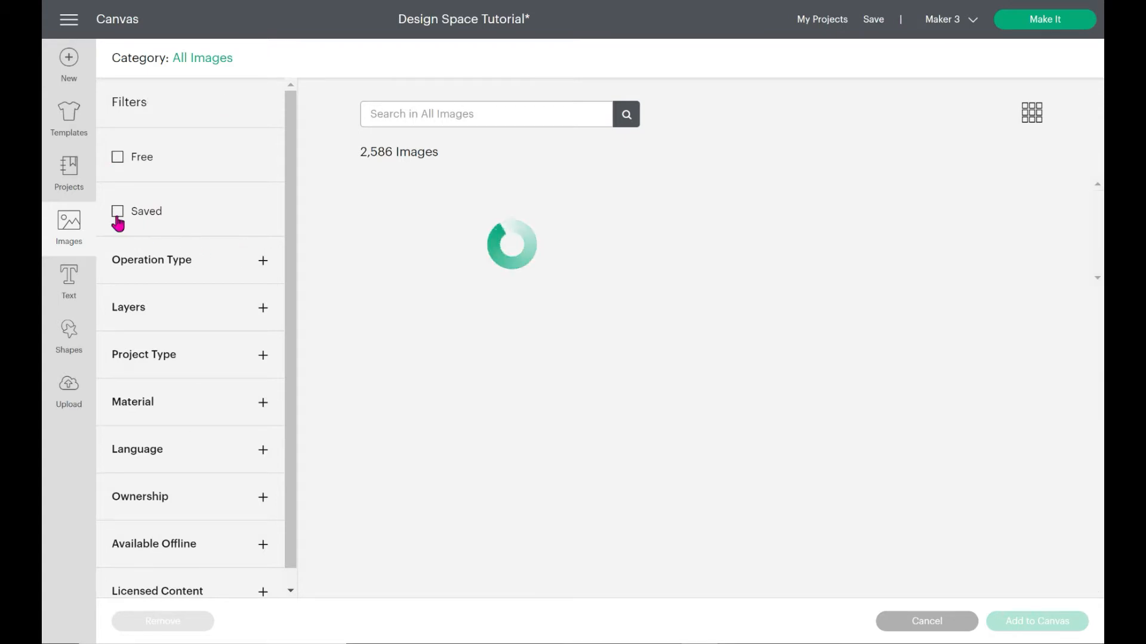
- View the Operation Type filter options, limit the images to Print then Cut, and clear that filter
{"action": "left_click_drag", "start_coordinate": [292, 221], "coordinate": [293, 138]}
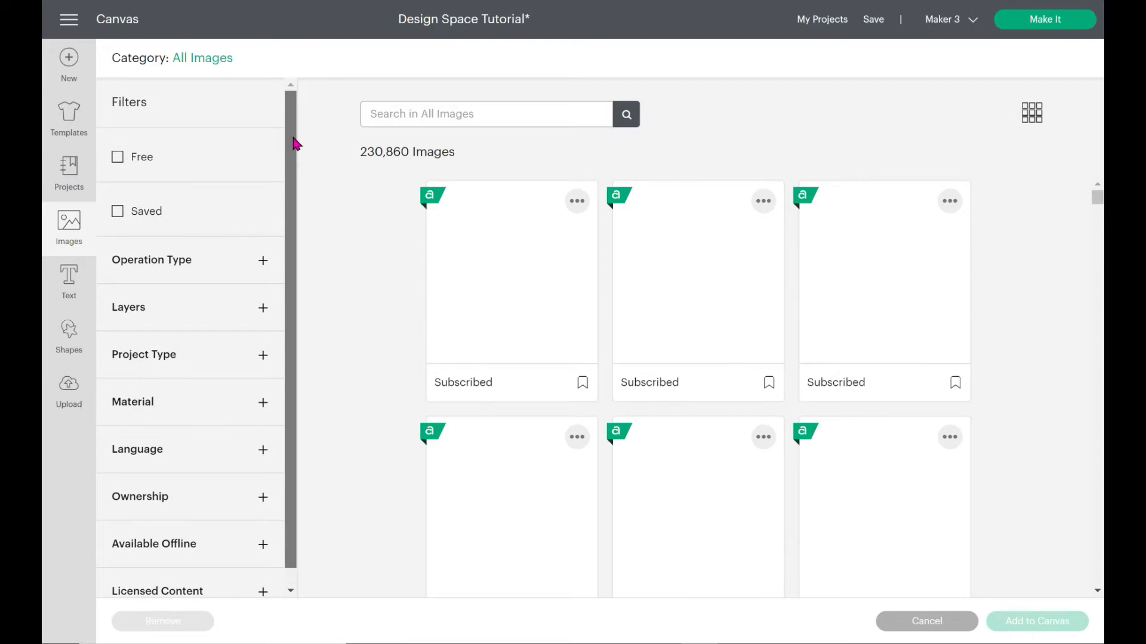
{"action": "left_click", "coordinate": [260, 263]}
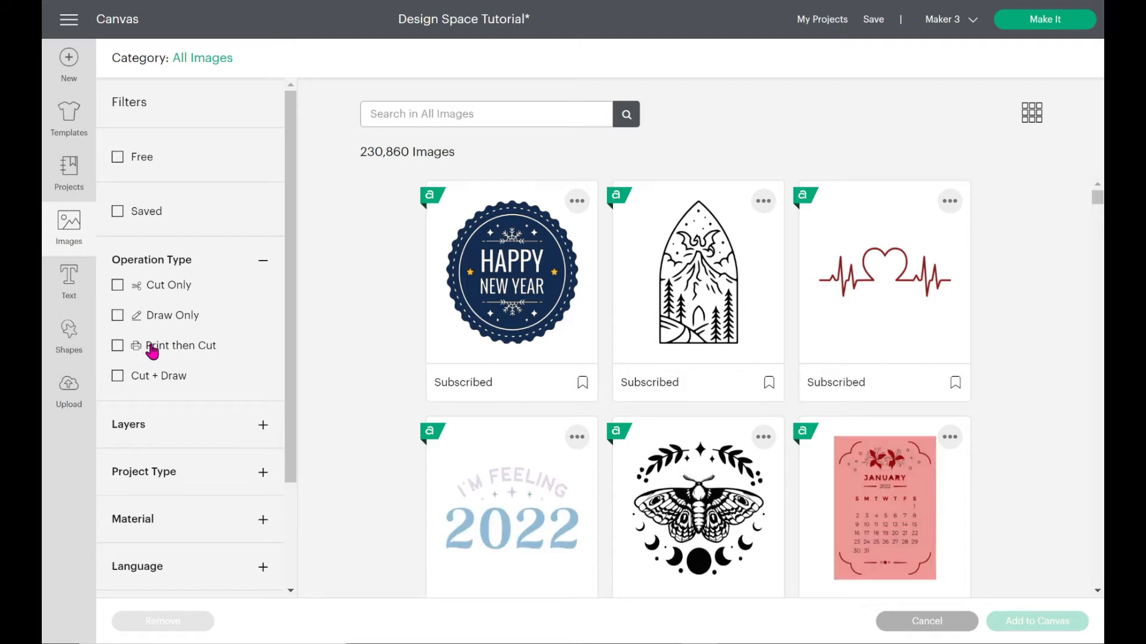
{"action": "left_click", "coordinate": [117, 346]}
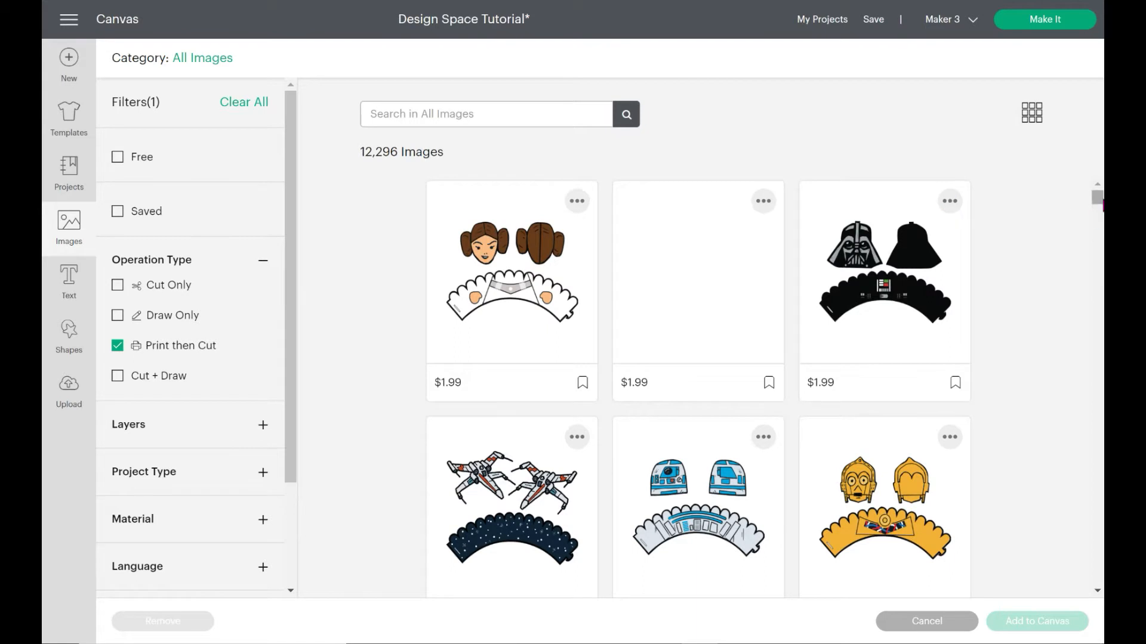
{"action": "scroll", "coordinate": [572, 87], "scroll_direction": "down", "scroll_amount": 10}
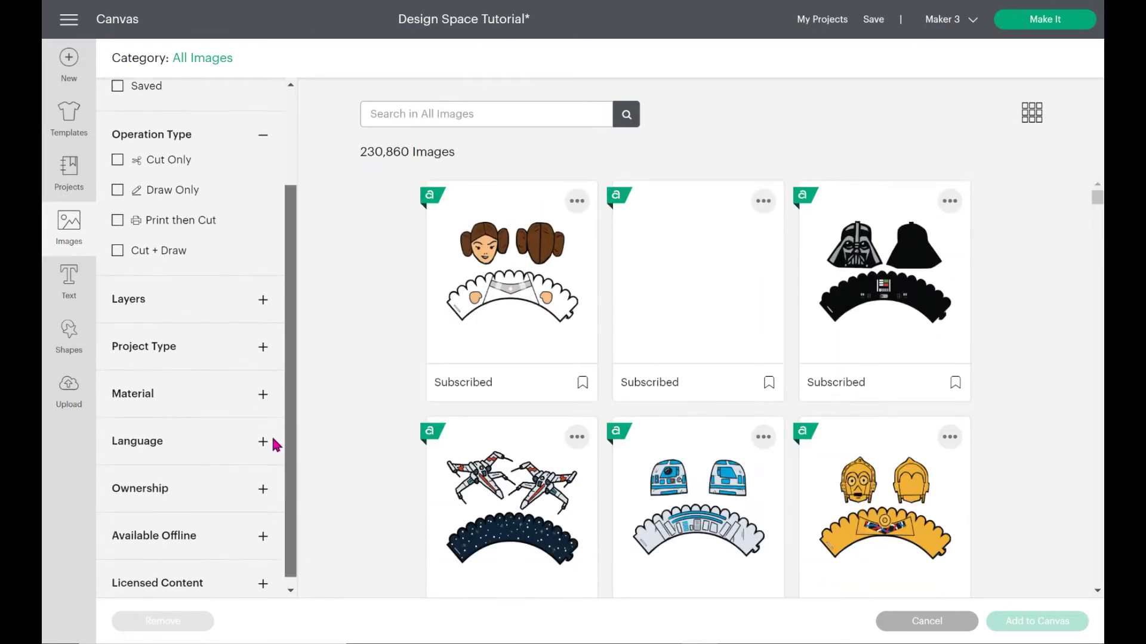
{"action": "scroll", "coordinate": [276, 444], "scroll_direction": "down", "scroll_amount": 1}
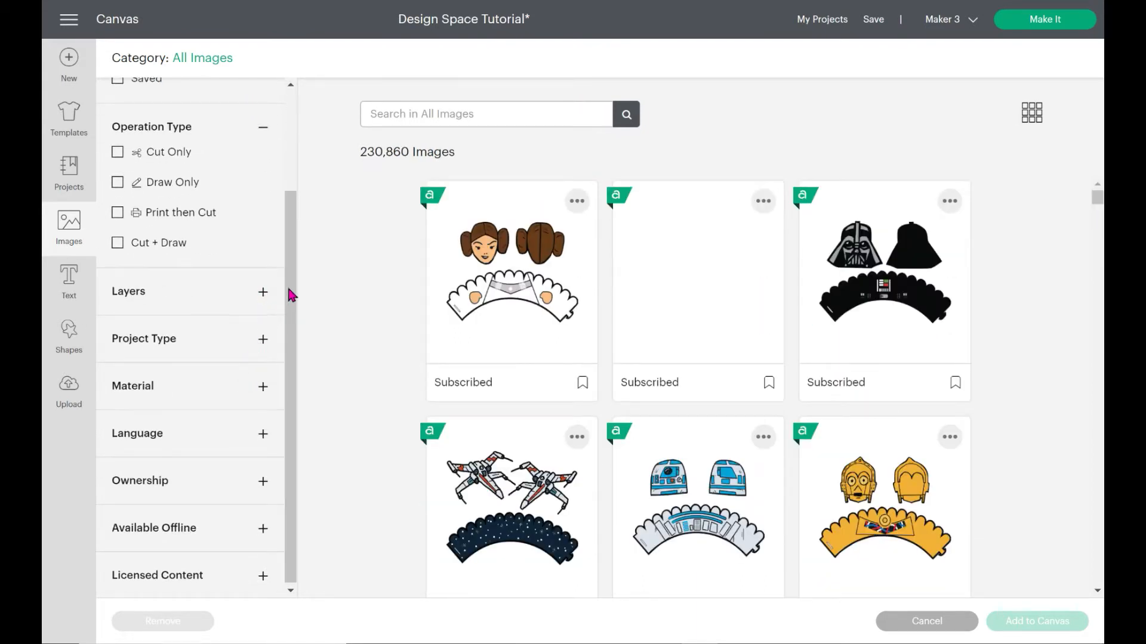
- Show the Layers filter options and search all images for "flower"
{"action": "left_click", "coordinate": [289, 293]}
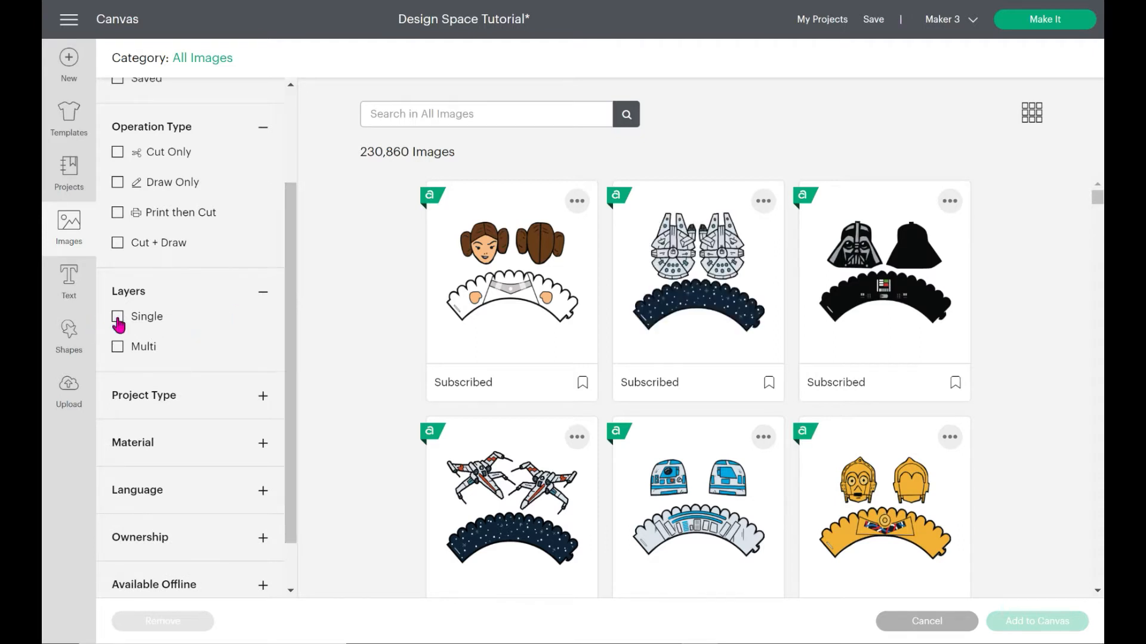
{"action": "left_click", "coordinate": [441, 119]}
{"action": "type", "text": "flower"}
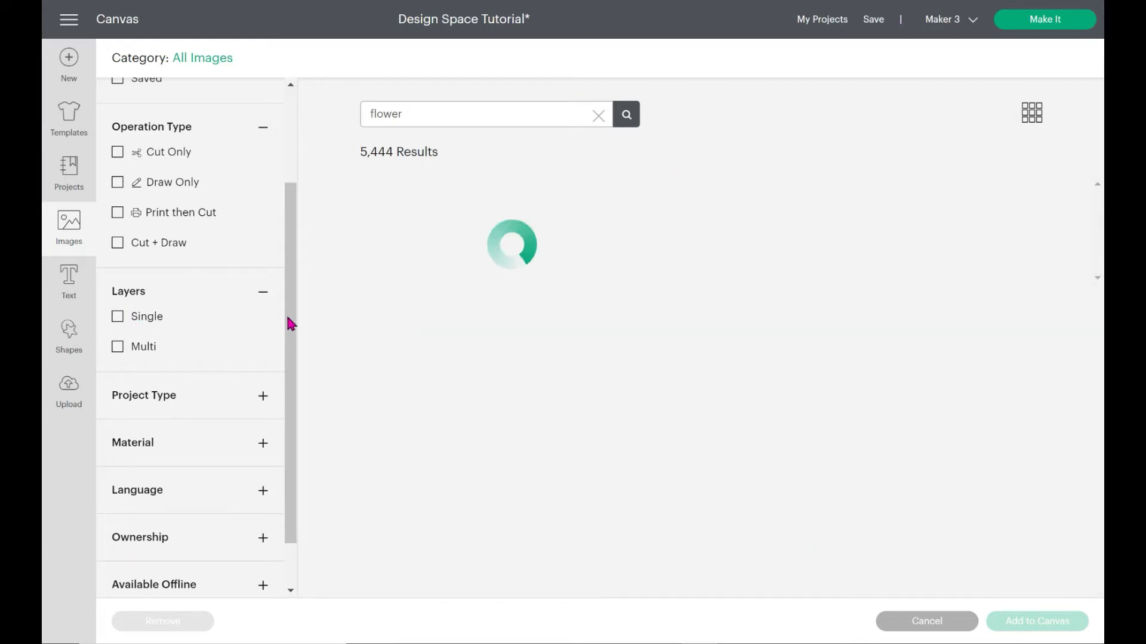
- Examine the Project Type and Material filter options for the flower images, and return to the canvas without adding an image
{"action": "scroll", "coordinate": [292, 358], "scroll_direction": "down", "scroll_amount": 2}
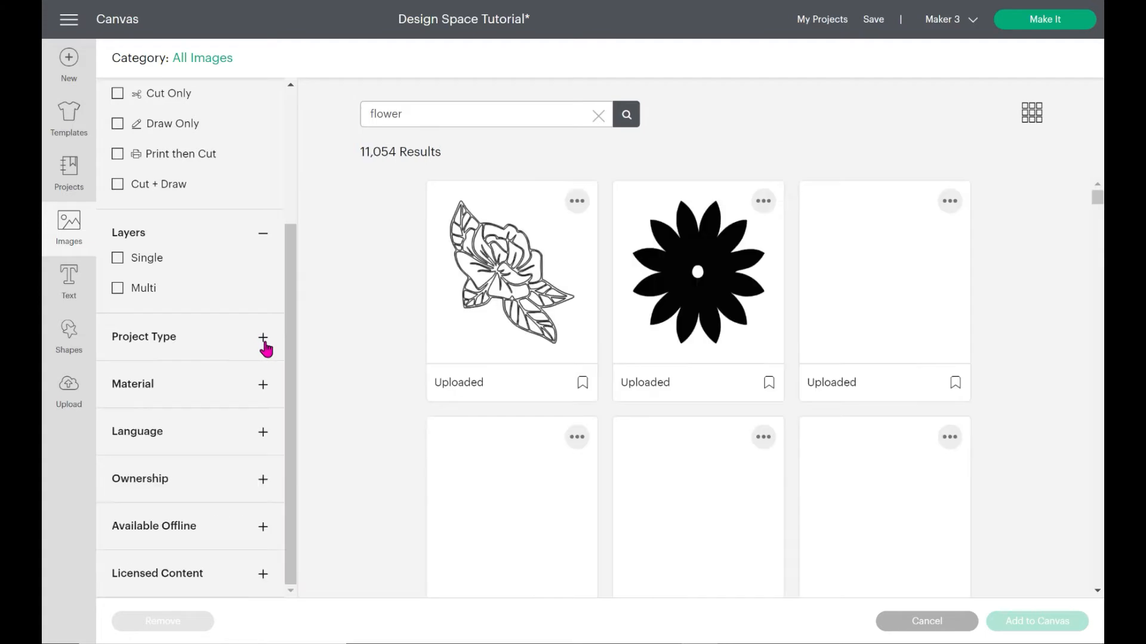
{"action": "left_click", "coordinate": [264, 338]}
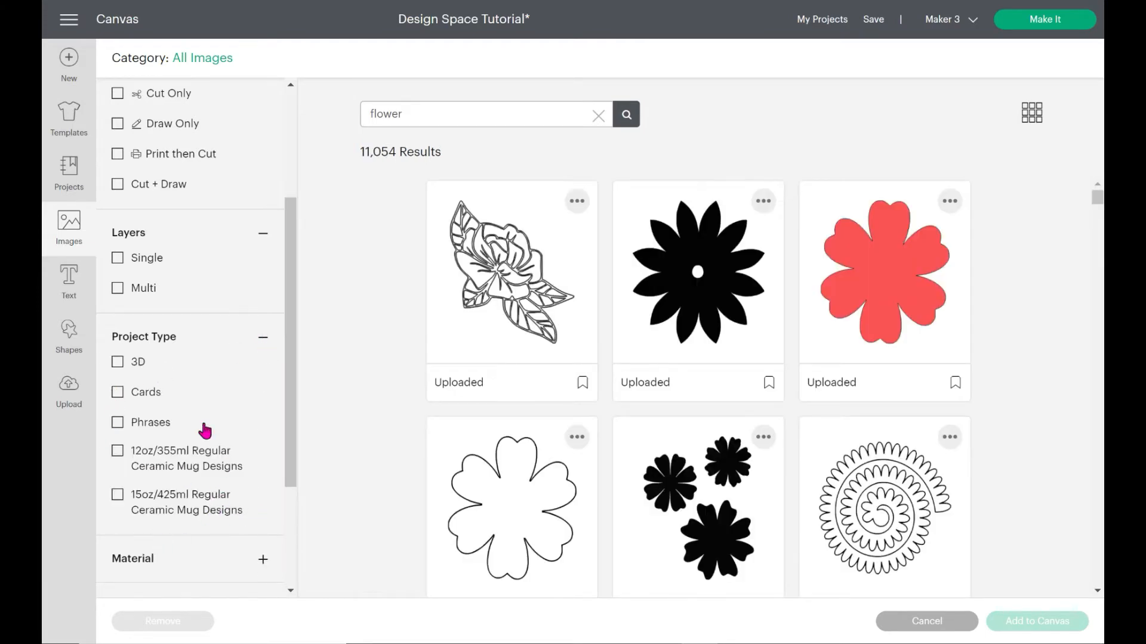
{"action": "left_click", "coordinate": [263, 338]}
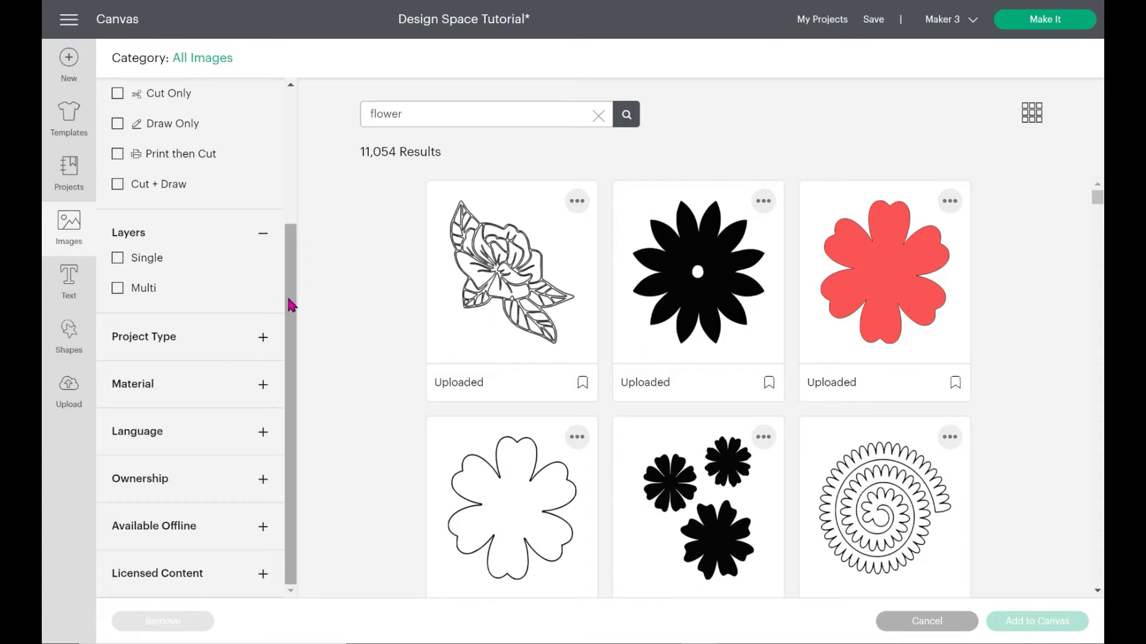
{"action": "left_click", "coordinate": [264, 385]}
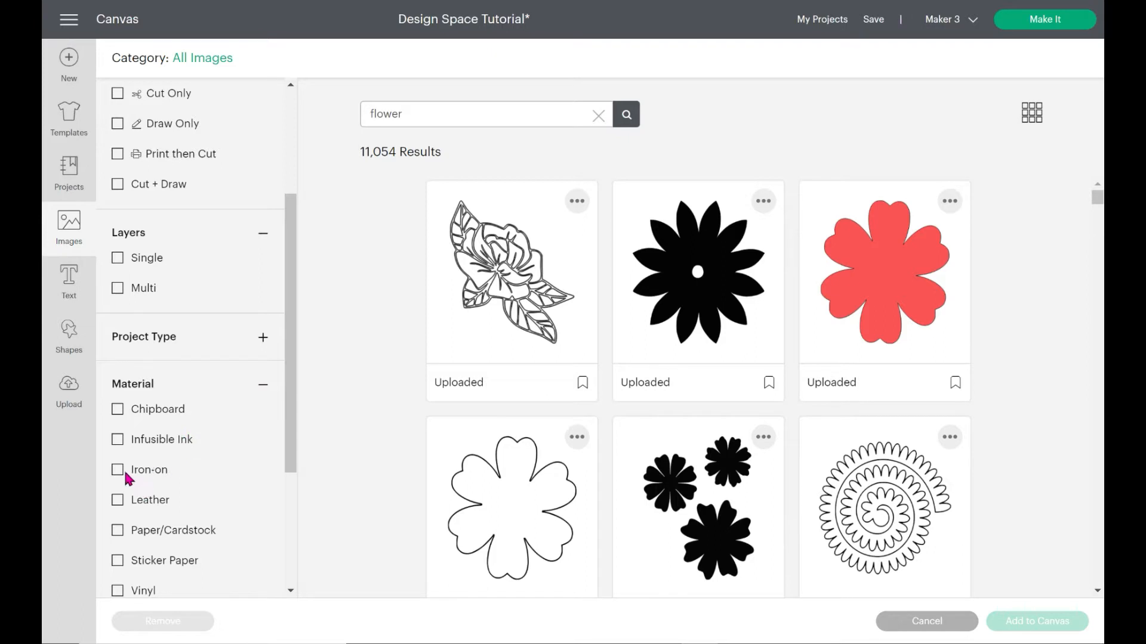
{"action": "left_click", "coordinate": [263, 384]}
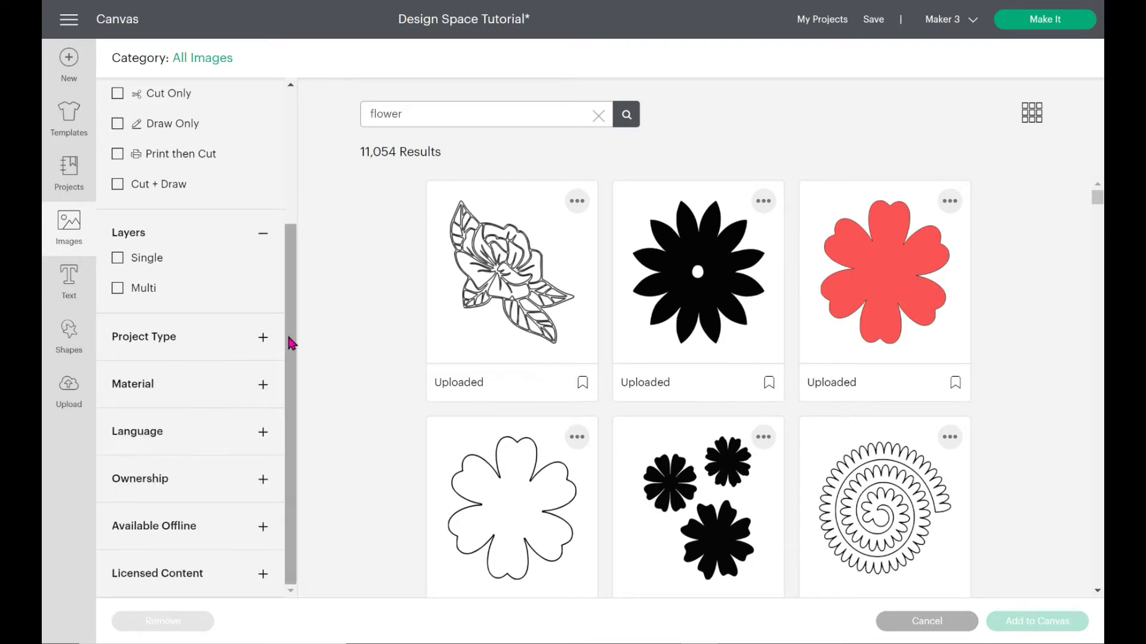
{"action": "scroll", "coordinate": [294, 378], "scroll_direction": "up", "scroll_amount": 3}
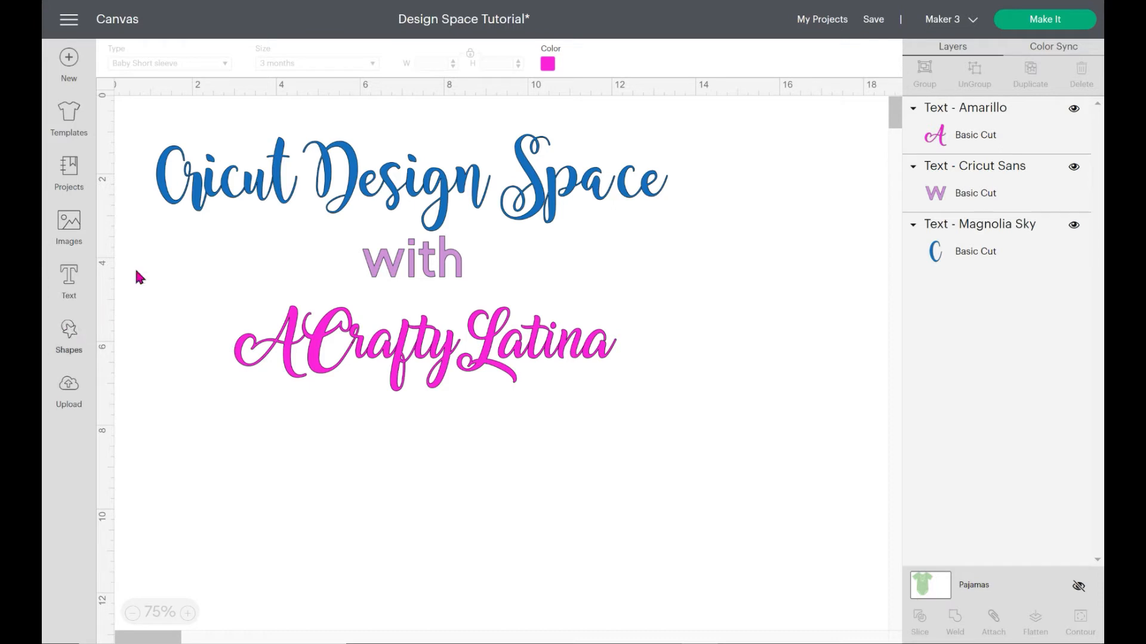
- Add a new text object containing a first name and place it below the "ACraftyLatina" text
{"action": "left_click", "coordinate": [71, 293]}
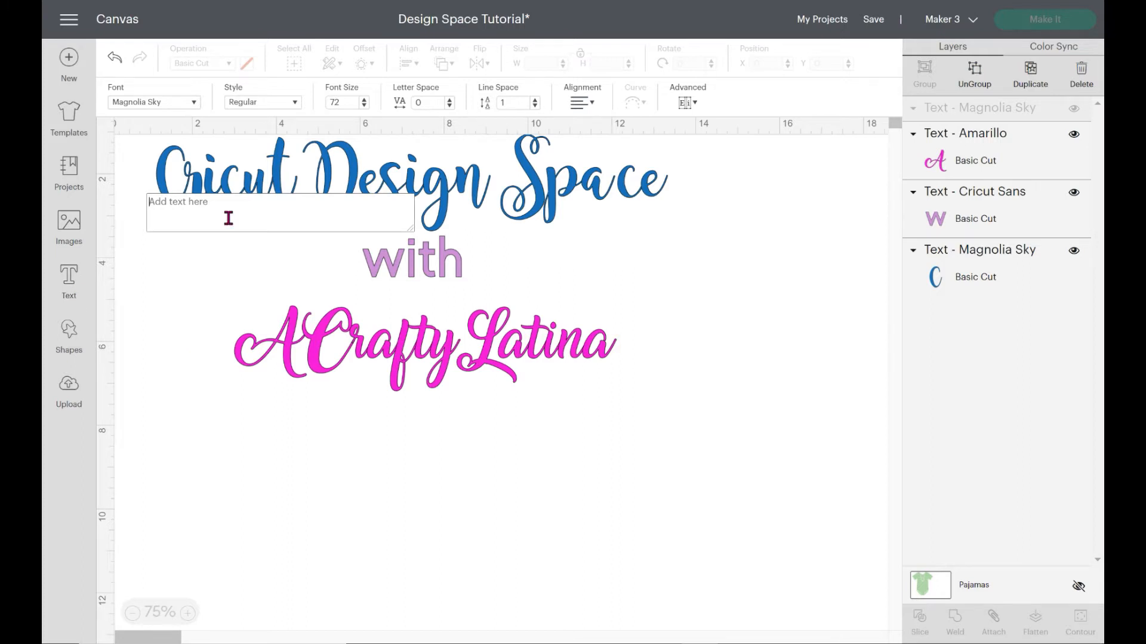
{"action": "type", "text": "ARlene"}
{"action": "key", "text": "Left"}
{"action": "key", "text": "Left"}
{"action": "key", "text": "Left"}
{"action": "key", "text": "BackSpace"}
{"action": "type", "text": "r"}
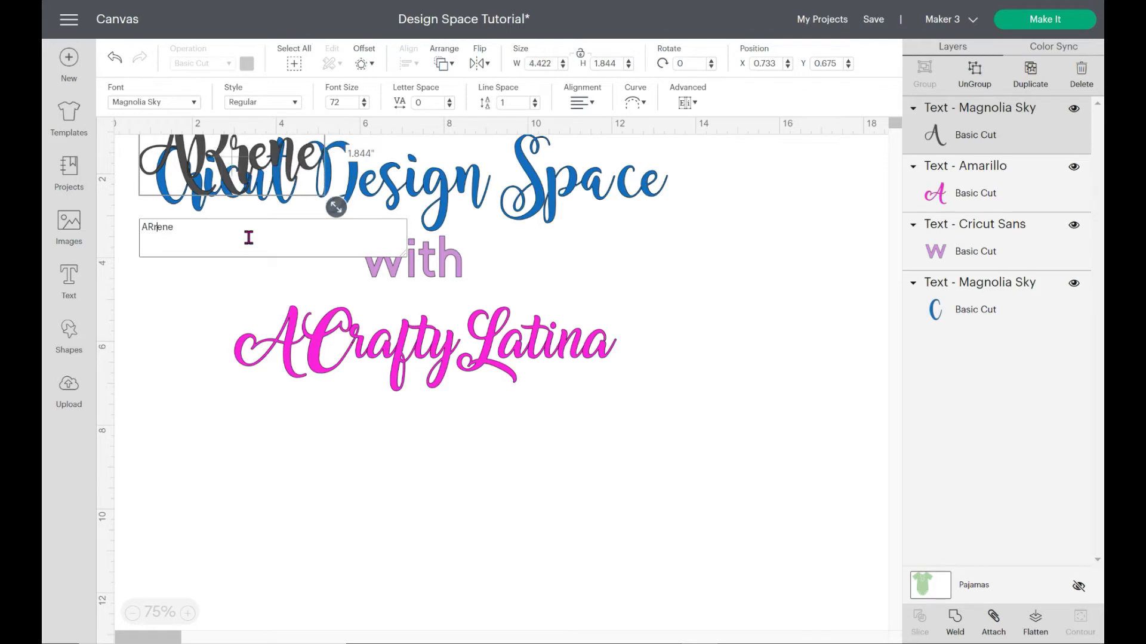
{"action": "key", "text": "BackSpace"}
{"action": "key", "text": "BackSpace"}
{"action": "type", "text": "l"}
{"action": "key", "text": "Left"}
{"action": "type", "text": "r"}
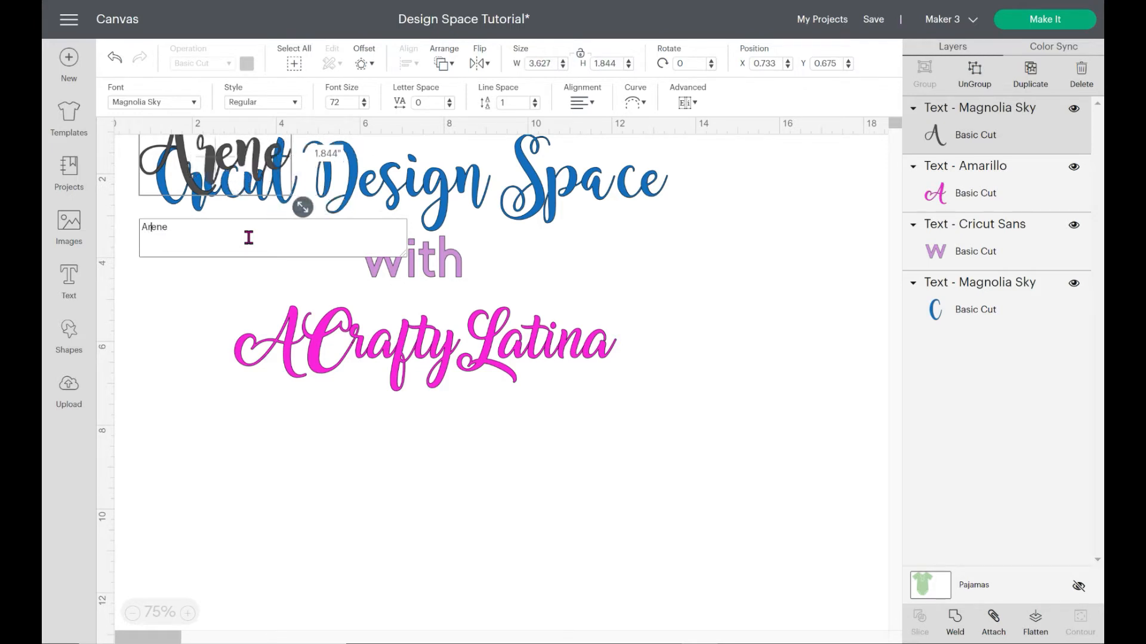
{"action": "left_click_drag", "start_coordinate": [242, 154], "coordinate": [294, 470]}
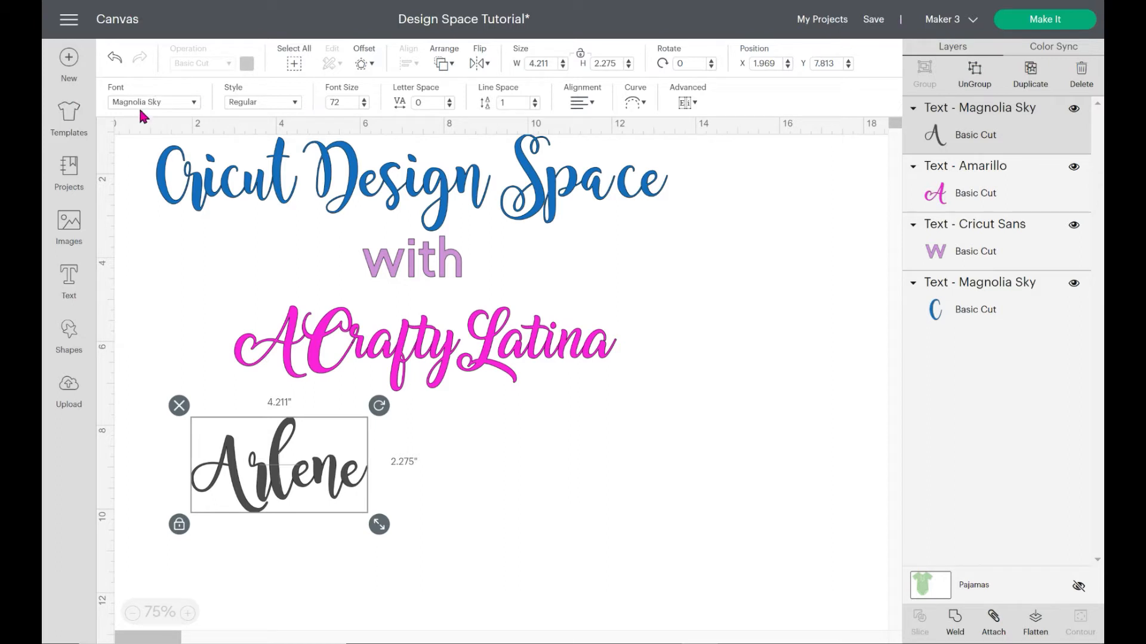
- Open the font list for the first-name text, clear the "magnolia" search, and browse all fonts without changing the font
{"action": "left_click", "coordinate": [194, 106]}
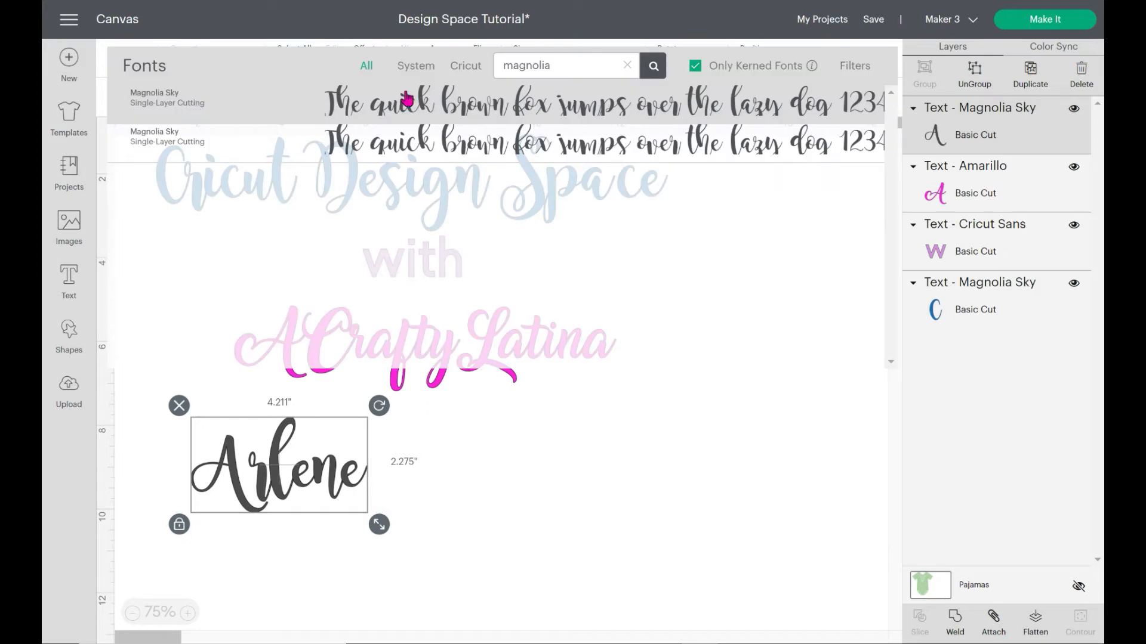
{"action": "left_click", "coordinate": [627, 65]}
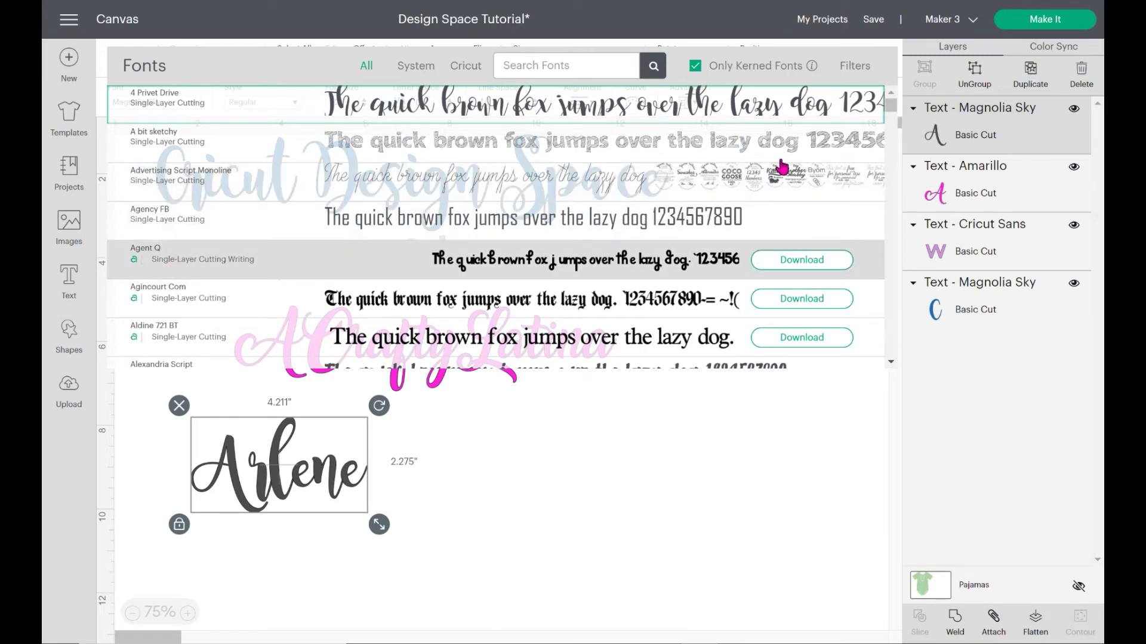
{"action": "left_click_drag", "start_coordinate": [894, 113], "coordinate": [895, 135]}
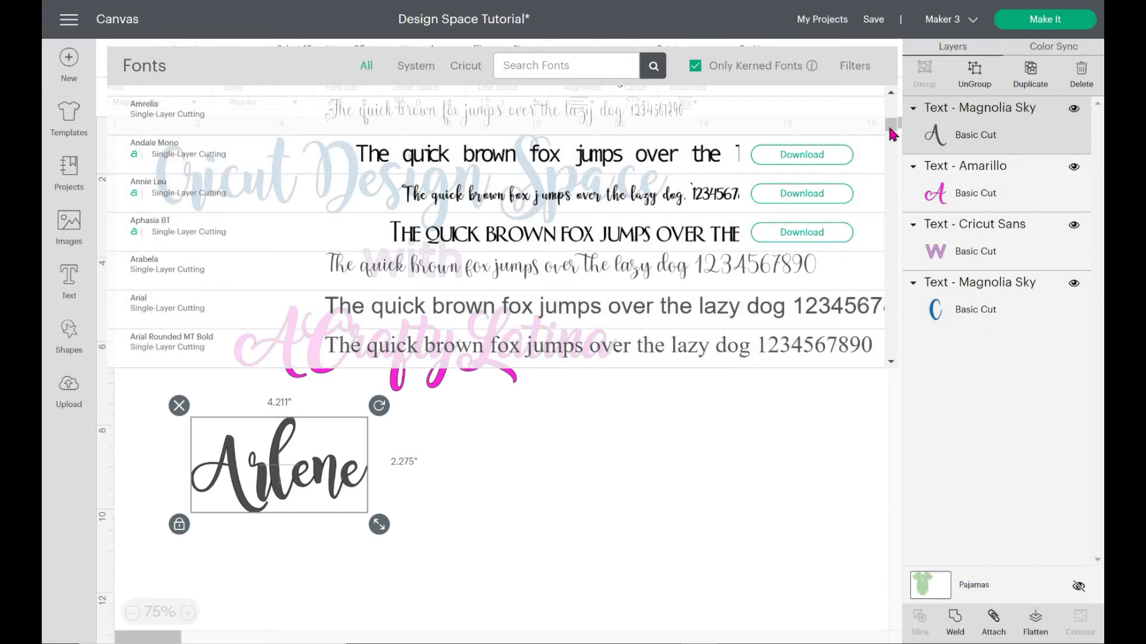
{"action": "left_click_drag", "start_coordinate": [893, 132], "coordinate": [896, 95]}
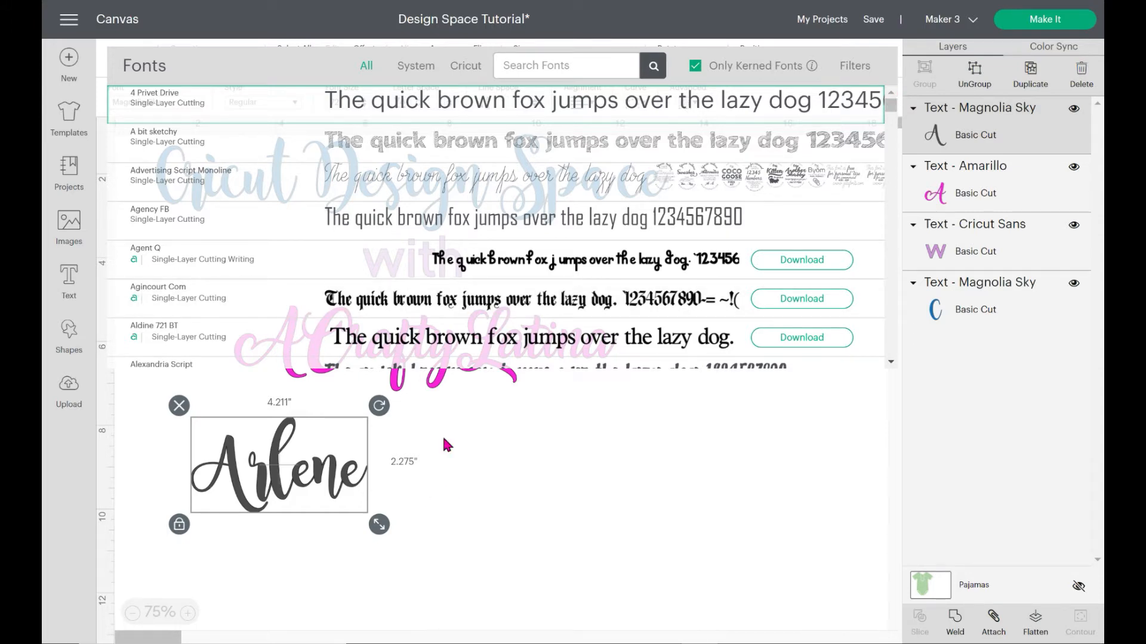
{"action": "left_click", "coordinate": [582, 471]}
{"action": "left_click", "coordinate": [584, 472]}
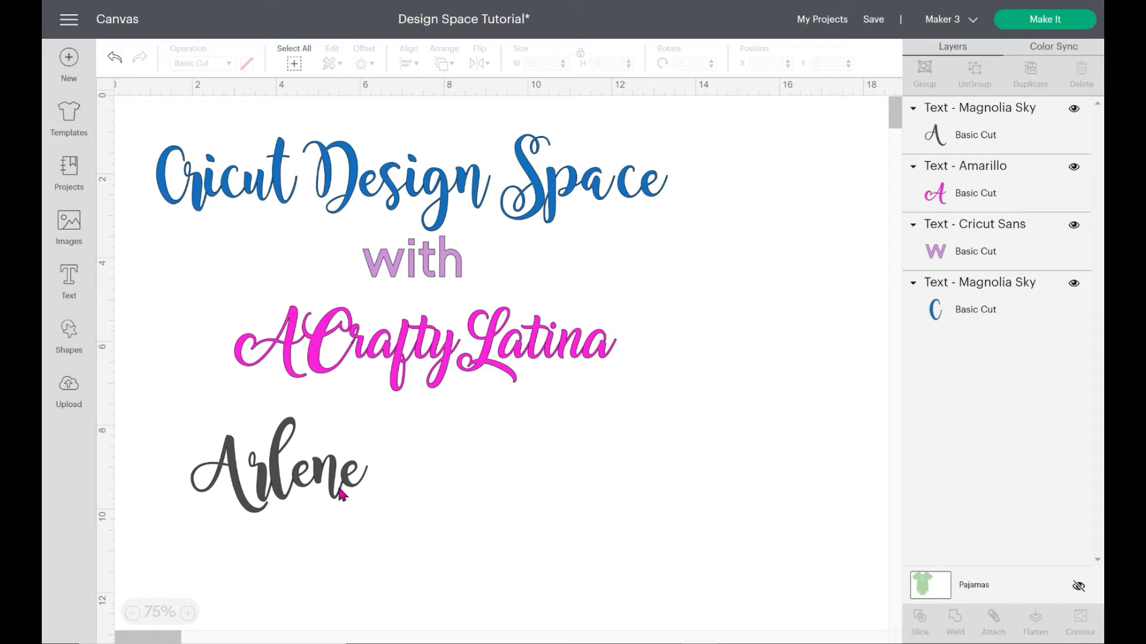
- Move the first-name text slightly on the canvas and delete it
{"action": "left_click_drag", "start_coordinate": [341, 495], "coordinate": [327, 514]}
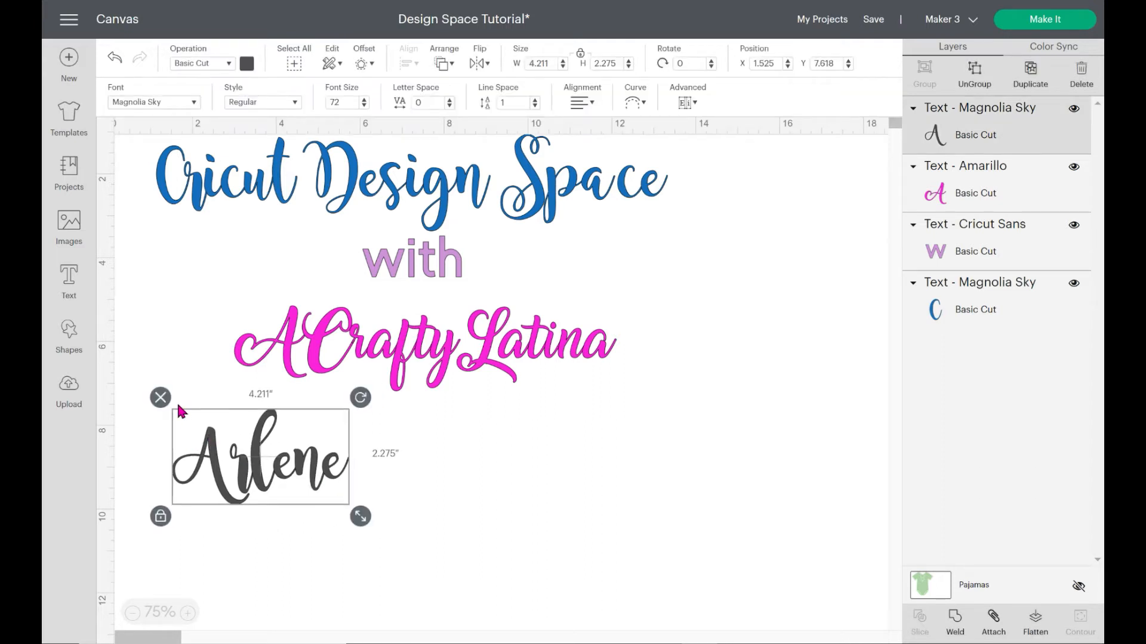
{"action": "left_click", "coordinate": [160, 398]}
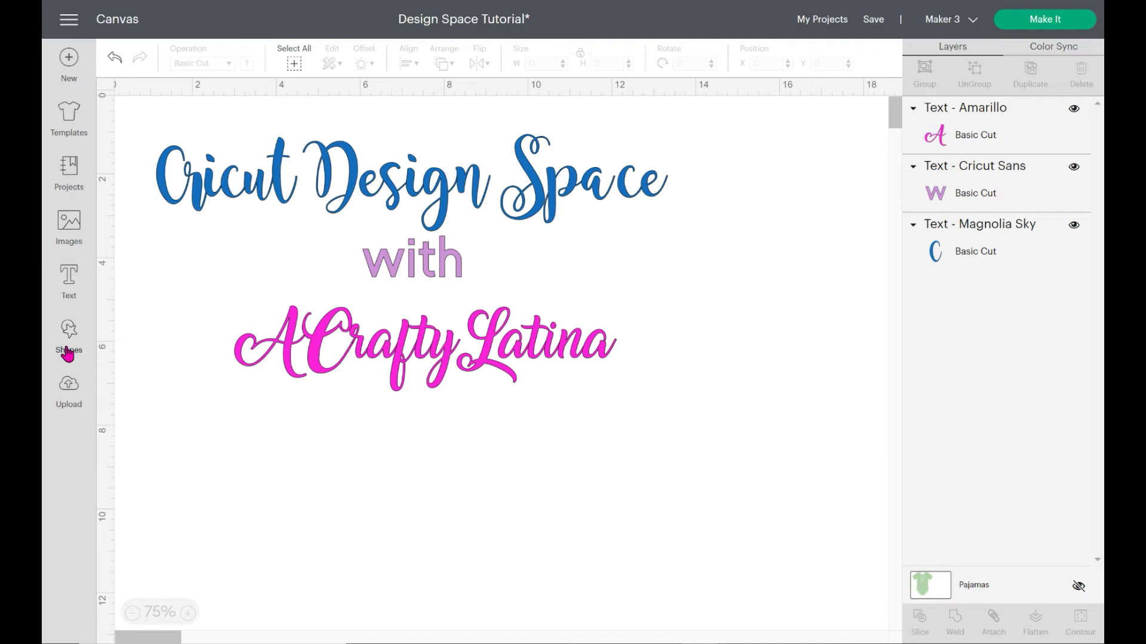
- Examine the free and subscription shapes in the shape library without adding any to the canvas
{"action": "left_click", "coordinate": [68, 353]}
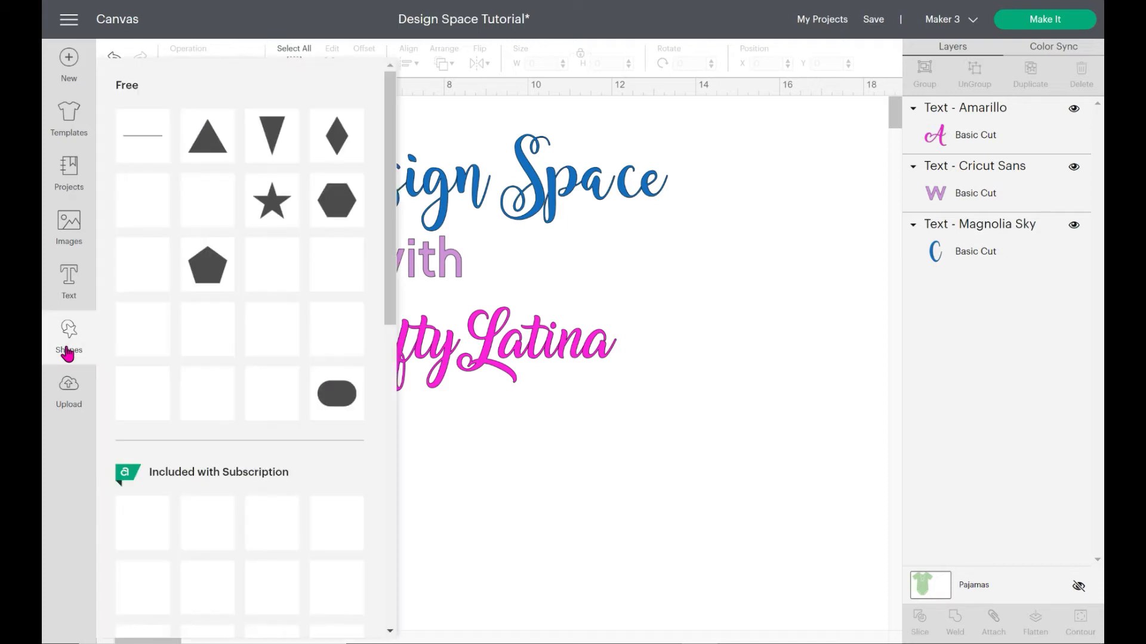
{"action": "mouse_move", "coordinate": [394, 283]}
{"action": "left_mouse_down"}
{"action": "mouse_move", "coordinate": [375, 619]}
{"action": "mouse_move", "coordinate": [394, 619]}
{"action": "mouse_move", "coordinate": [431, 301]}
{"action": "mouse_move", "coordinate": [406, 299]}
{"action": "left_mouse_up"}
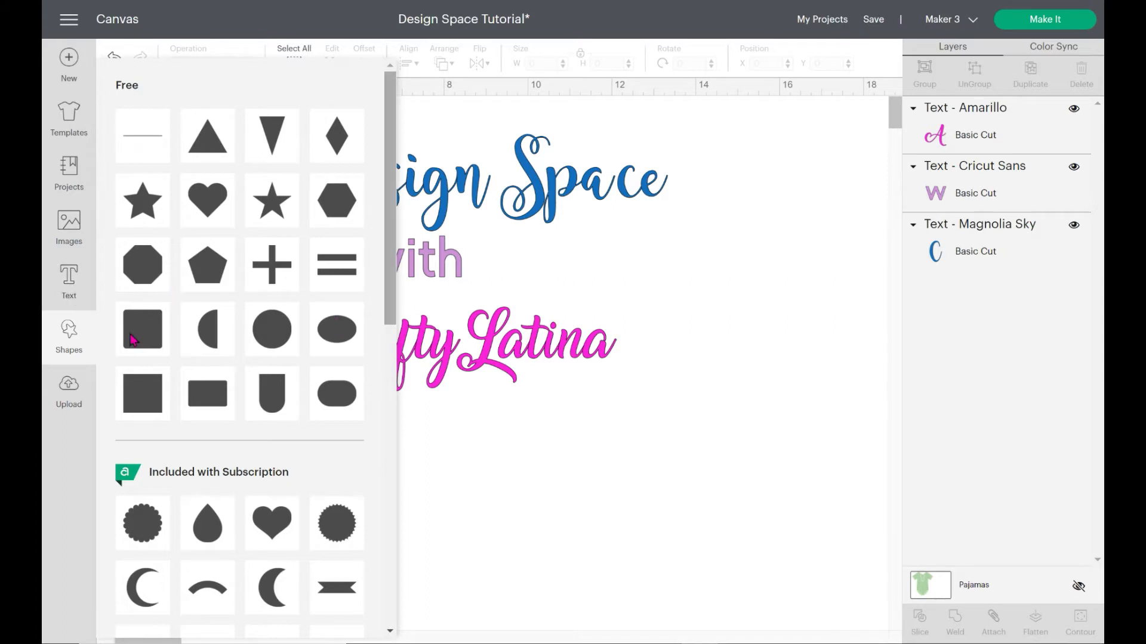
{"action": "left_click_drag", "start_coordinate": [394, 224], "coordinate": [394, 121]}
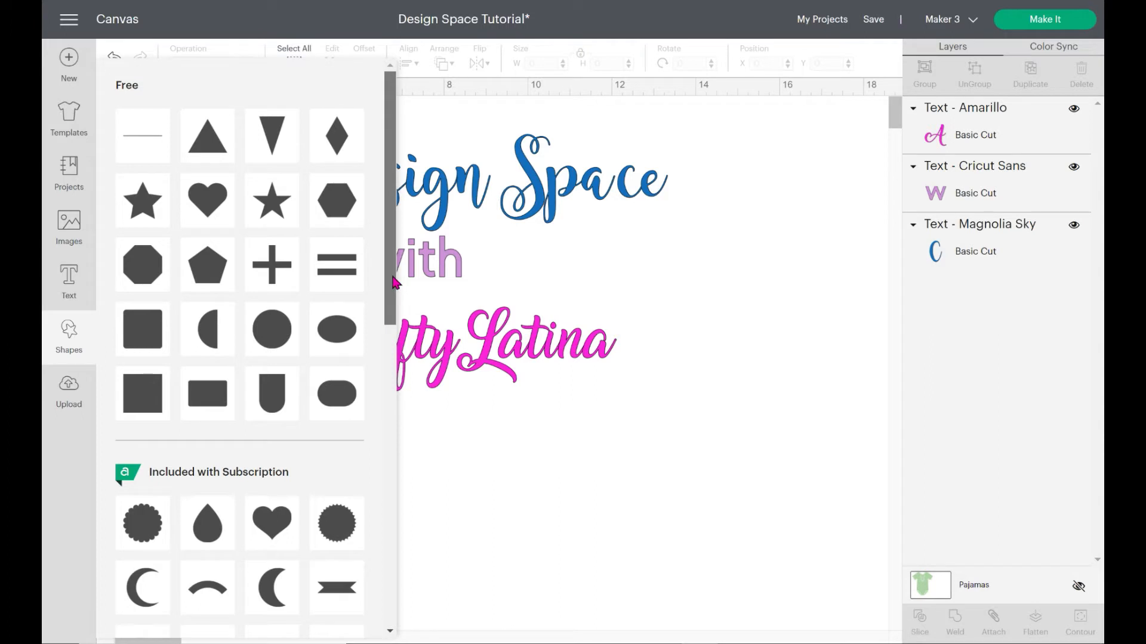
{"action": "left_click", "coordinate": [489, 480]}
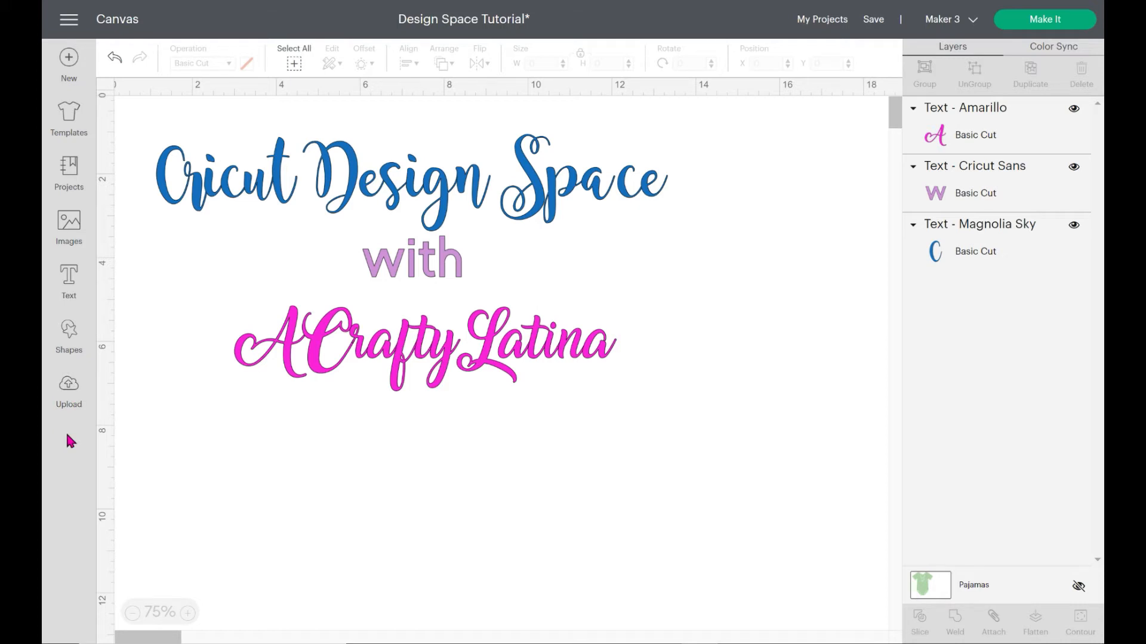
- View the image upload page with its file browsing option, and cancel back to the canvas
{"action": "left_click", "coordinate": [68, 391]}
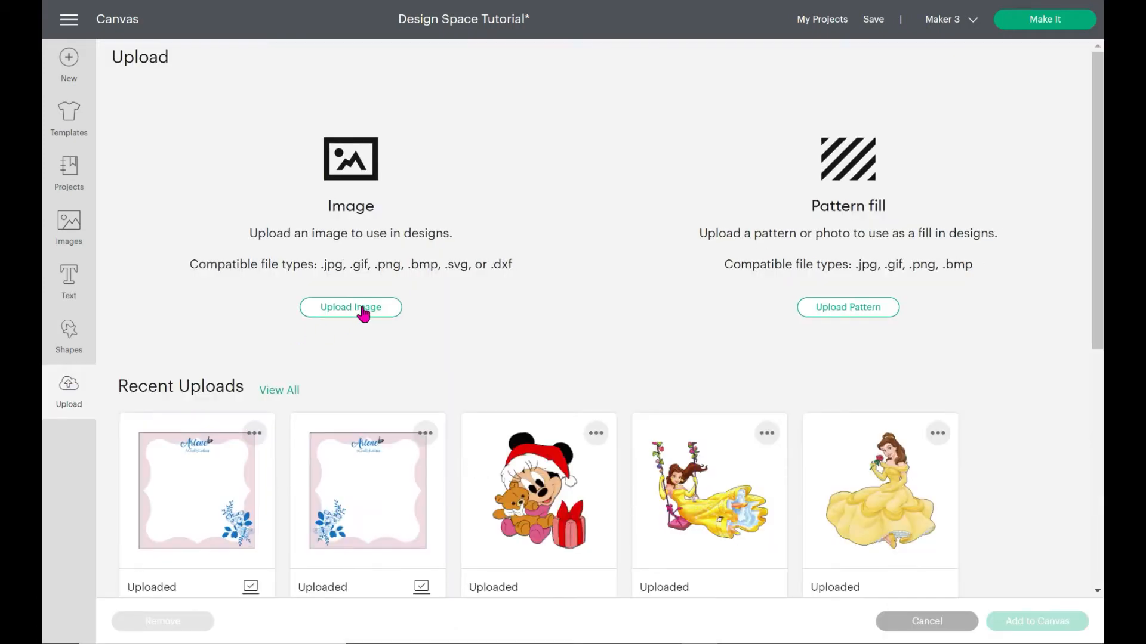
{"action": "left_click", "coordinate": [363, 311]}
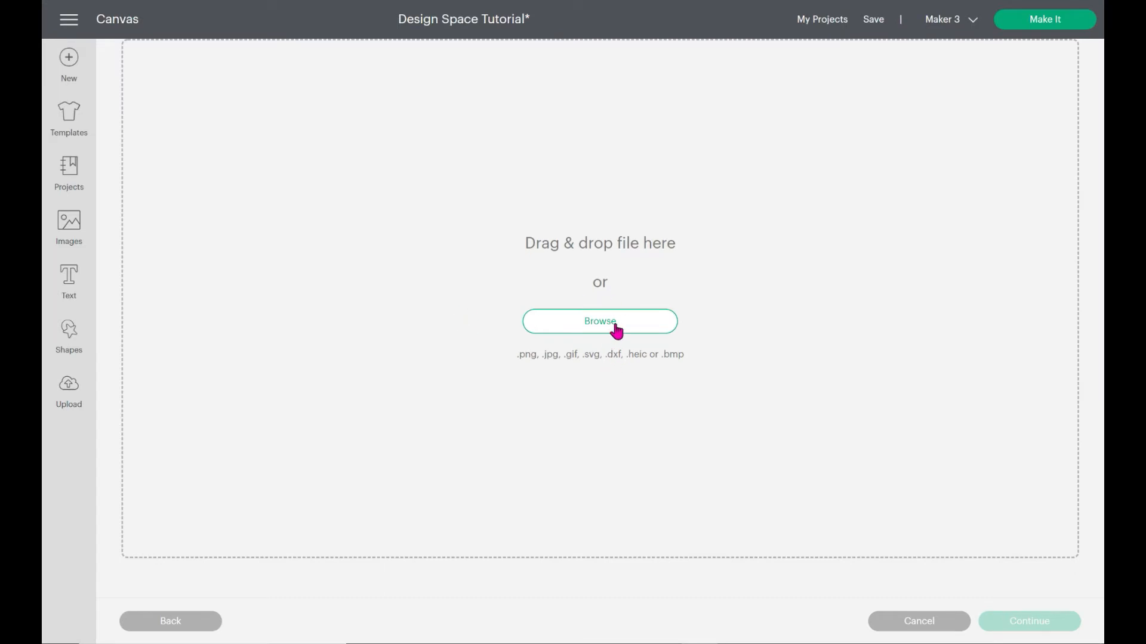
{"action": "left_click", "coordinate": [948, 625]}
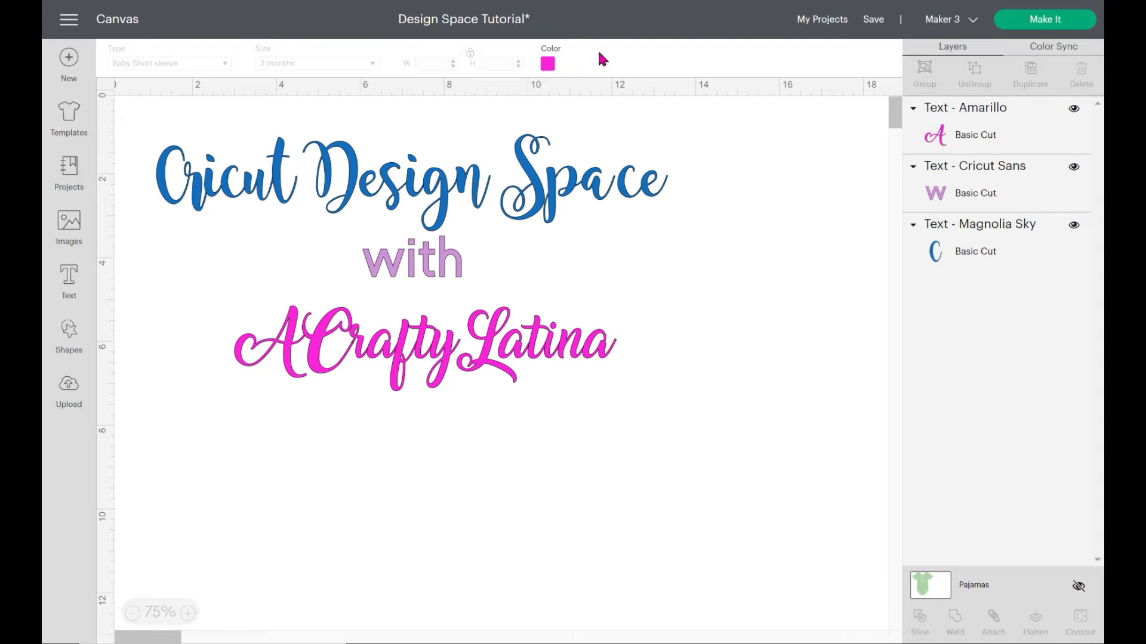
- Try the Pen operation and its colour list on the "Cricut Design Space" text, and return the text to a Basic cut
{"action": "left_click", "coordinate": [279, 195]}
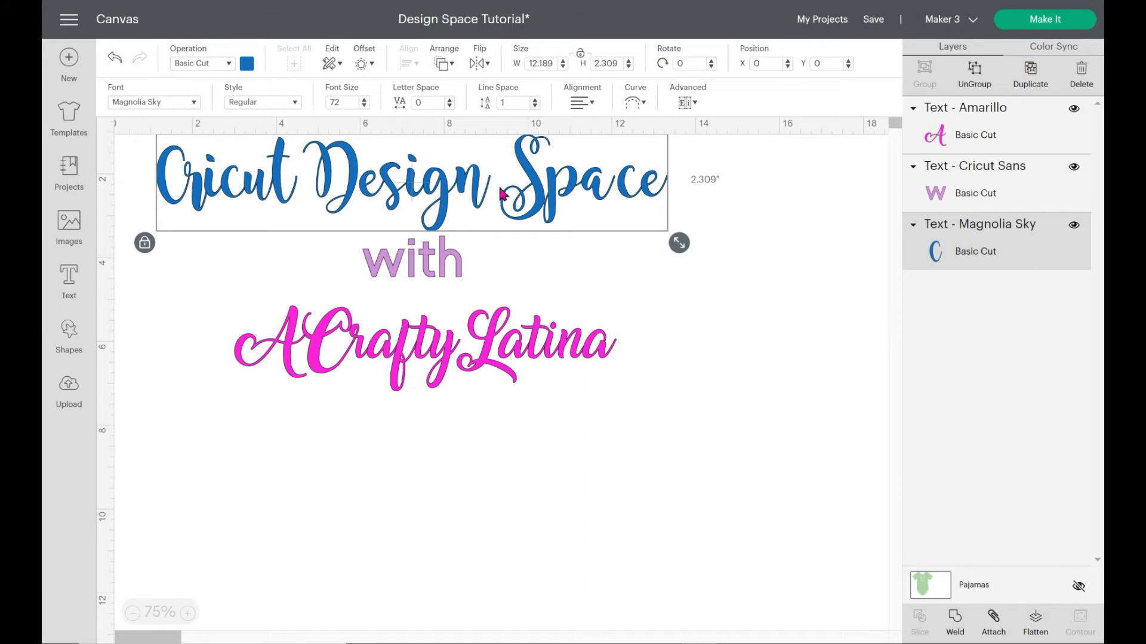
{"action": "left_click", "coordinate": [230, 66]}
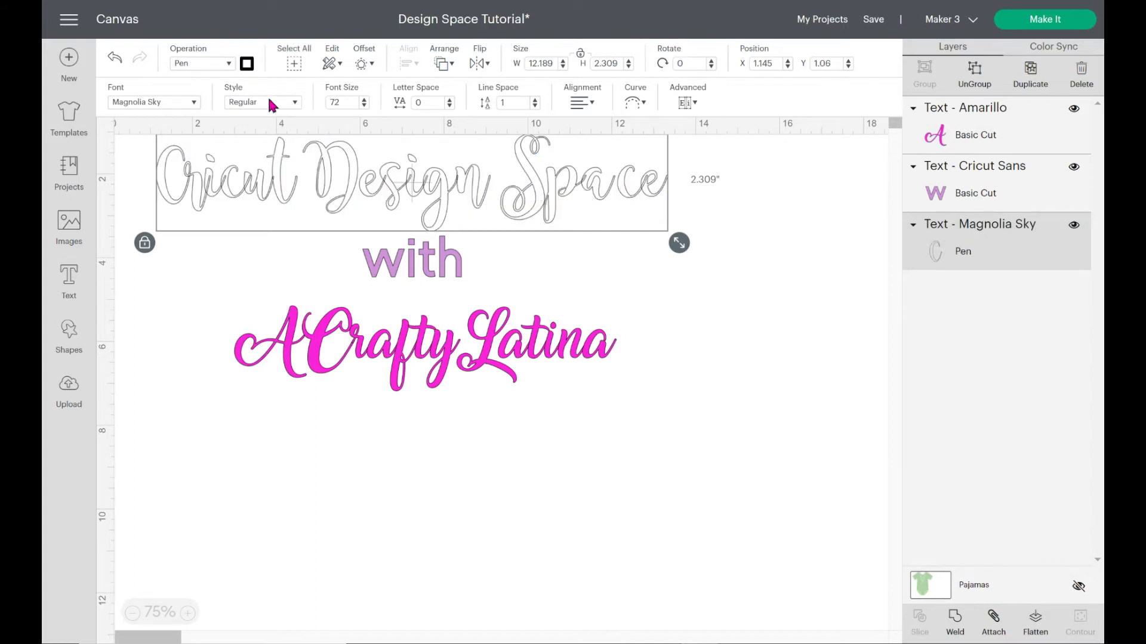
{"action": "left_click", "coordinate": [246, 65]}
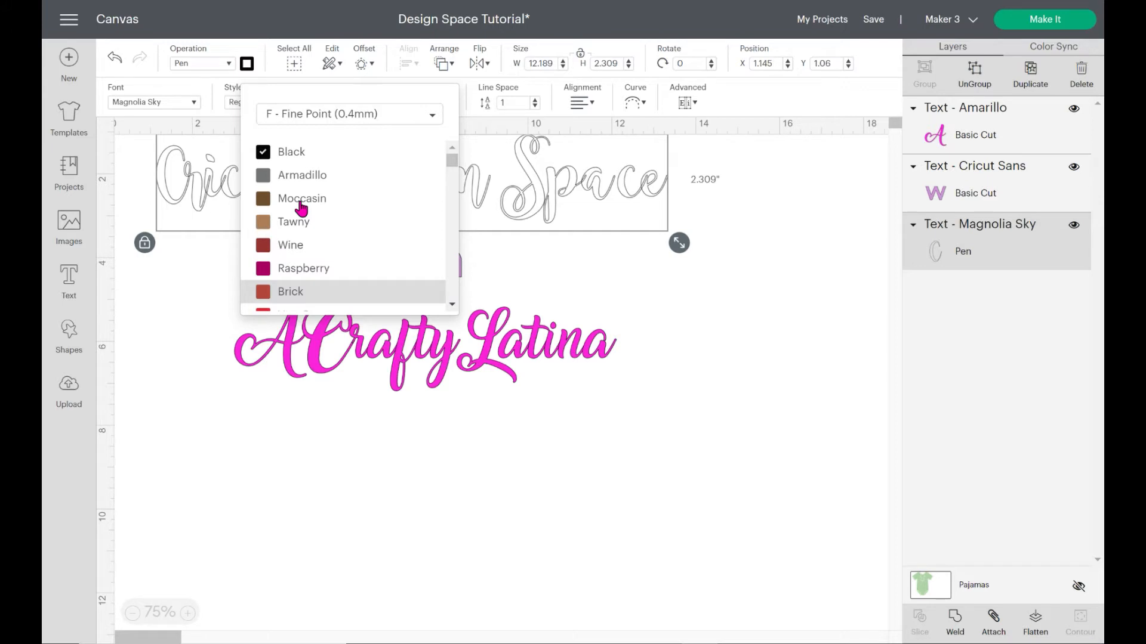
{"action": "left_click", "coordinate": [203, 63]}
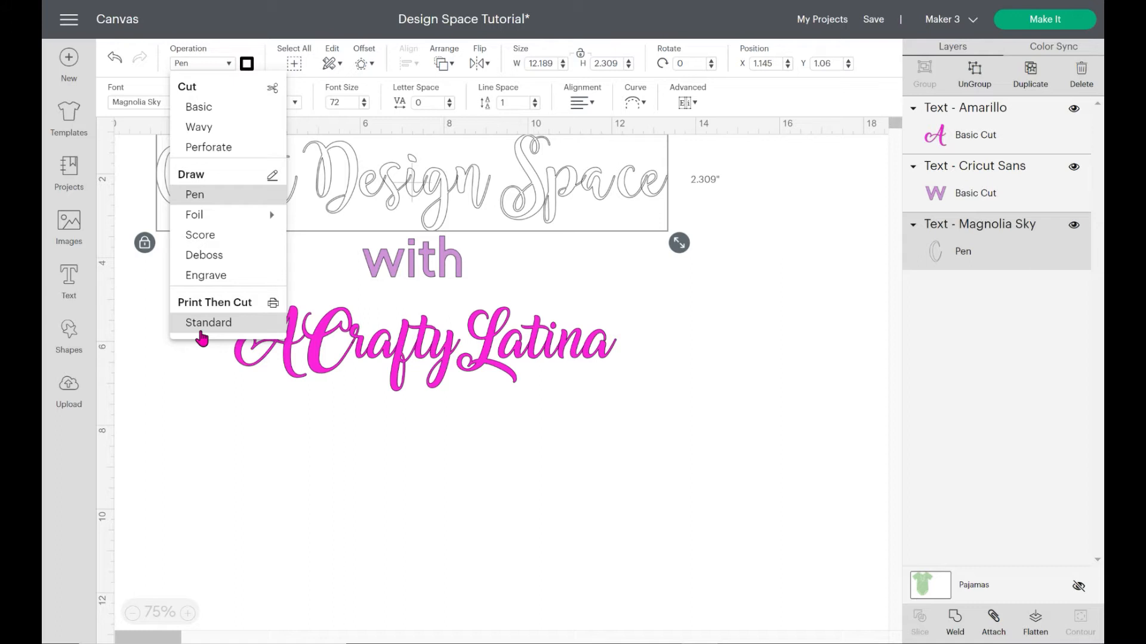
{"action": "left_click", "coordinate": [198, 106]}
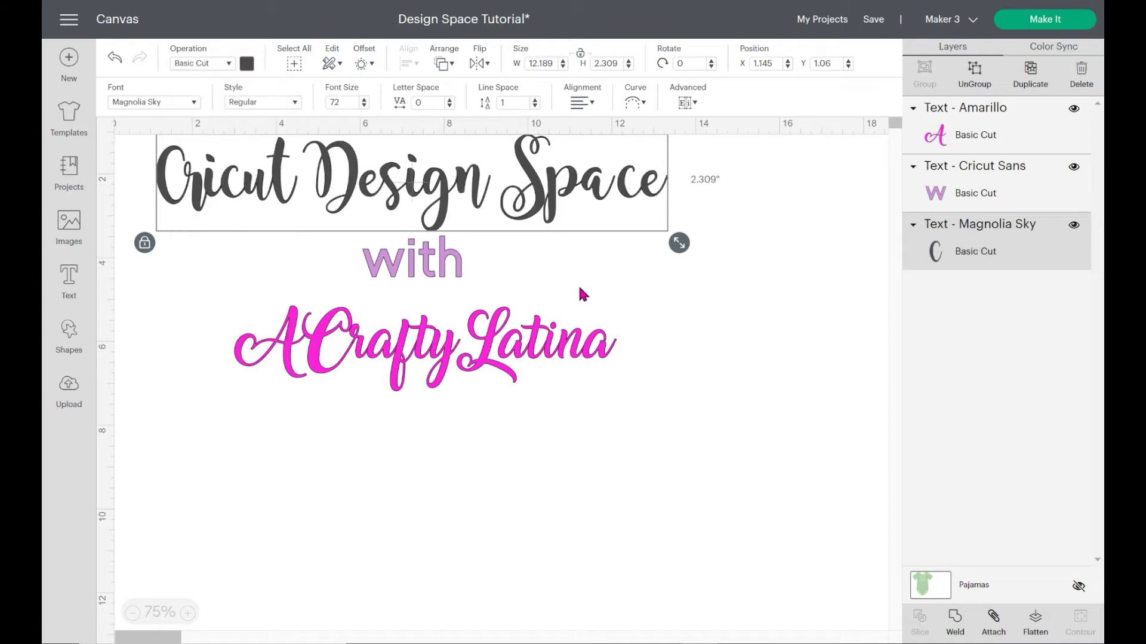
- Select all three texts at once, clear the selection, and select only the "Cricut Design Space" text
{"action": "left_click", "coordinate": [295, 64]}
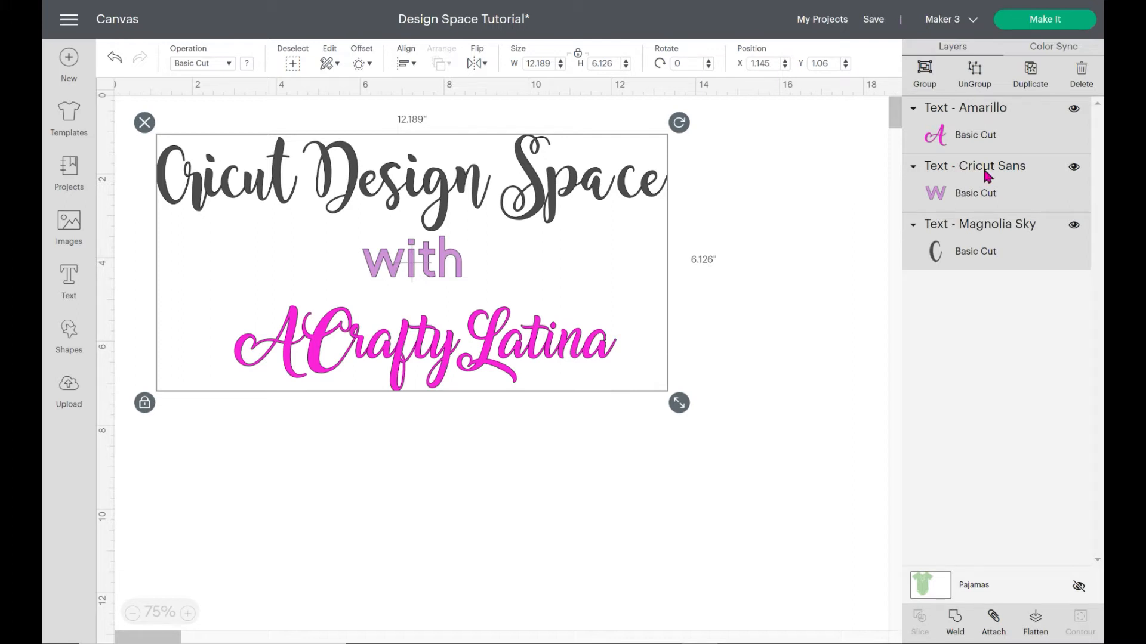
{"action": "left_click", "coordinate": [725, 293]}
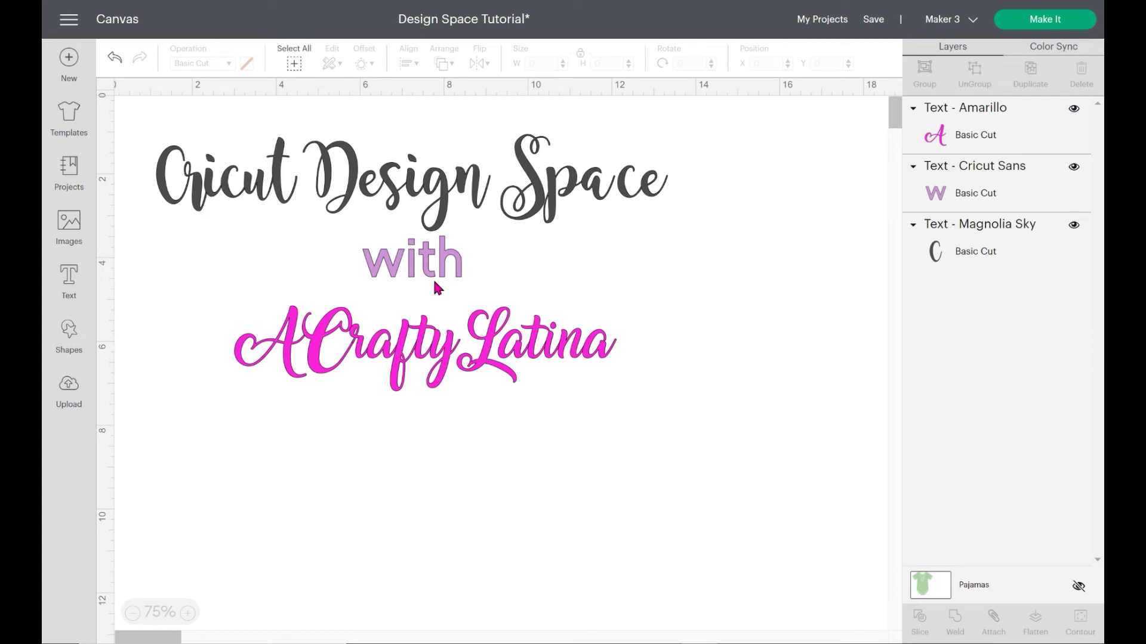
{"action": "left_click", "coordinate": [559, 203]}
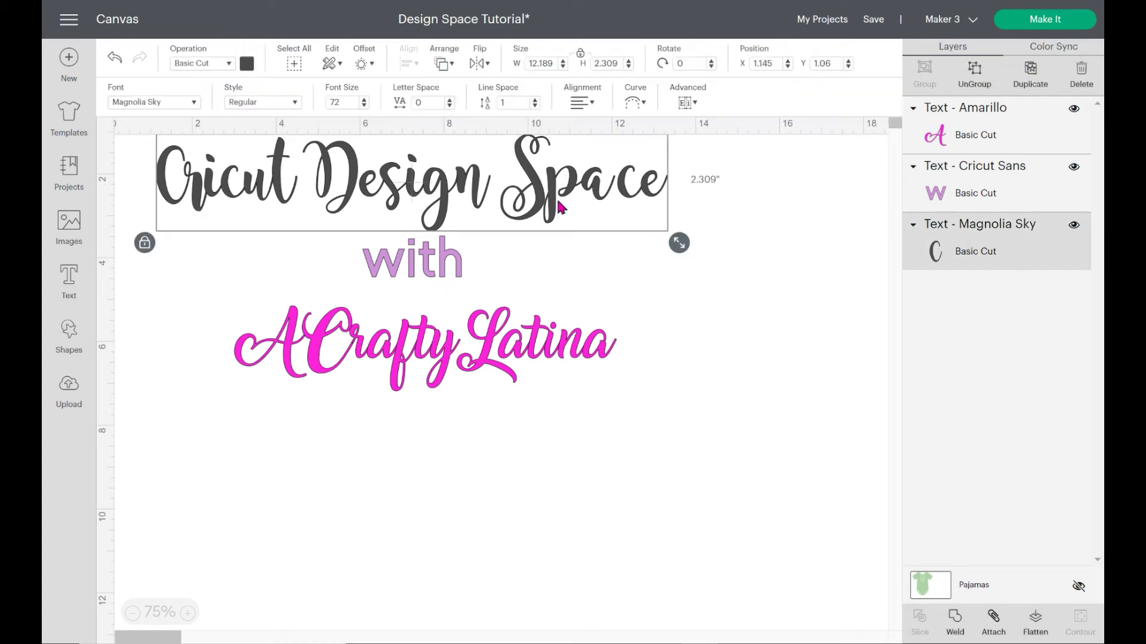
- Create a 0.25 in welded offset with rounded corners around the "ACraftyLatina" text, and move the text down off the offset
{"action": "left_click", "coordinate": [342, 65]}
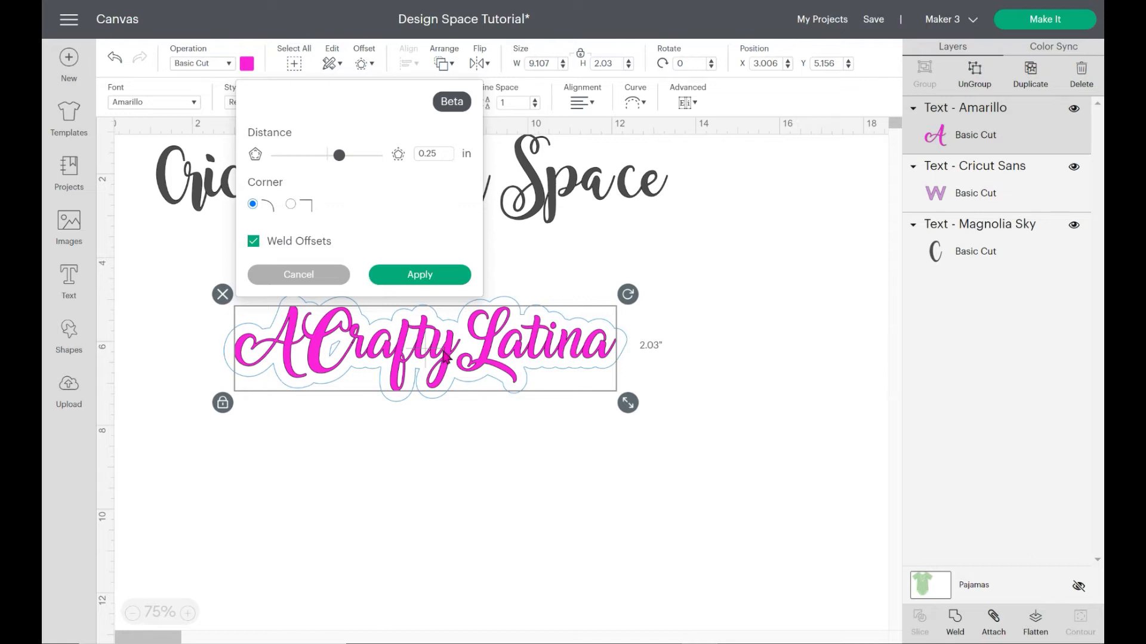
{"action": "left_click", "coordinate": [447, 282]}
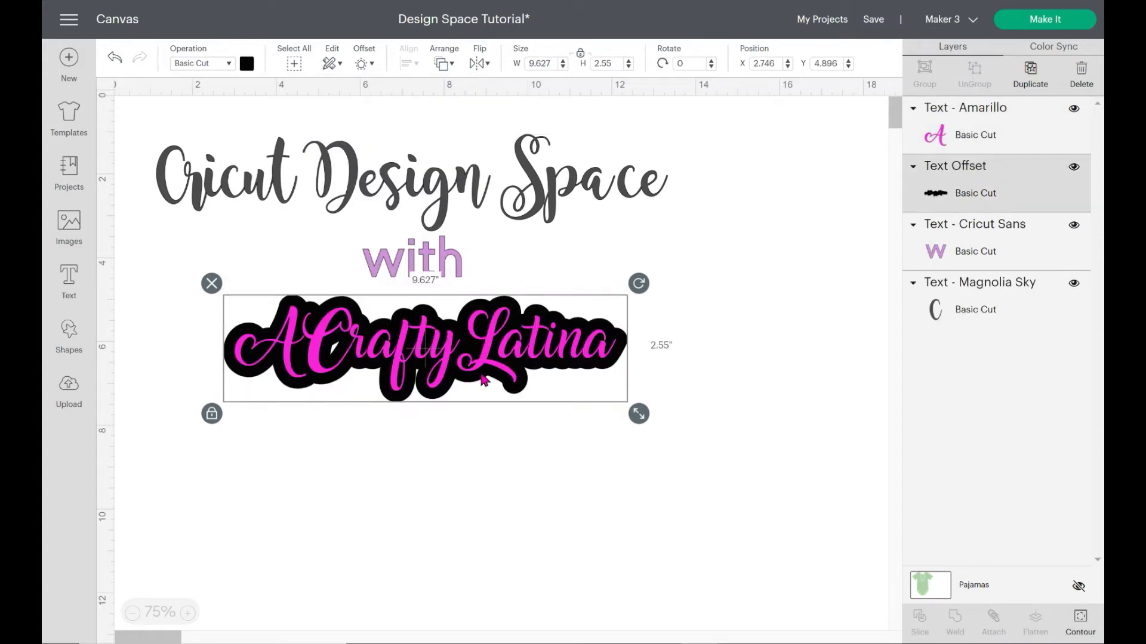
{"action": "left_click_drag", "start_coordinate": [485, 351], "coordinate": [484, 404]}
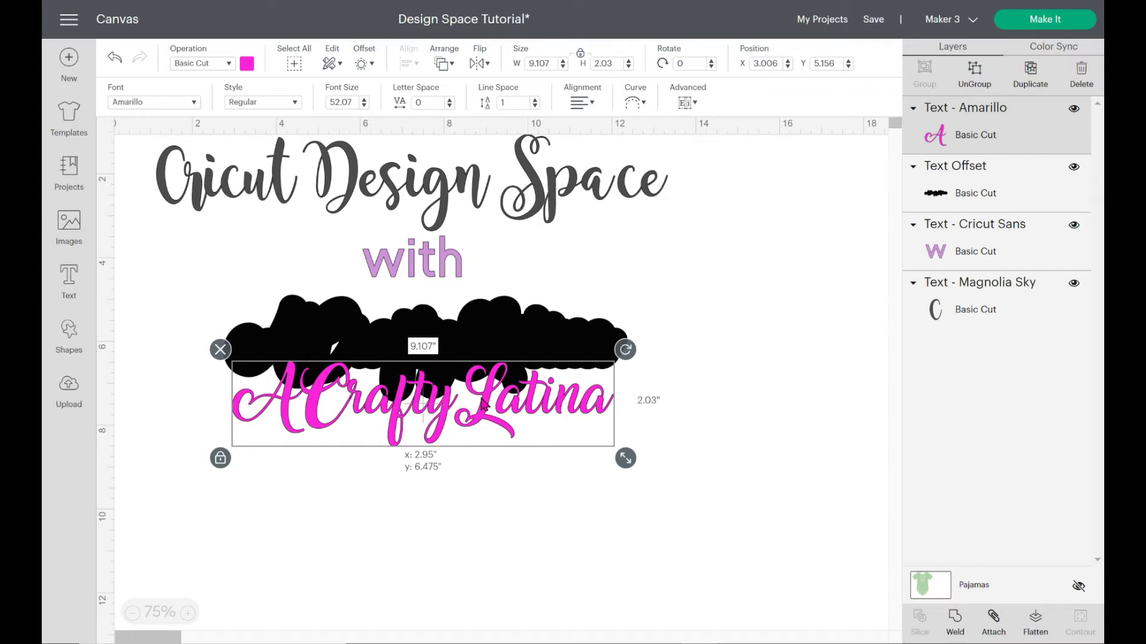
{"action": "left_click_drag", "start_coordinate": [483, 405], "coordinate": [483, 460]}
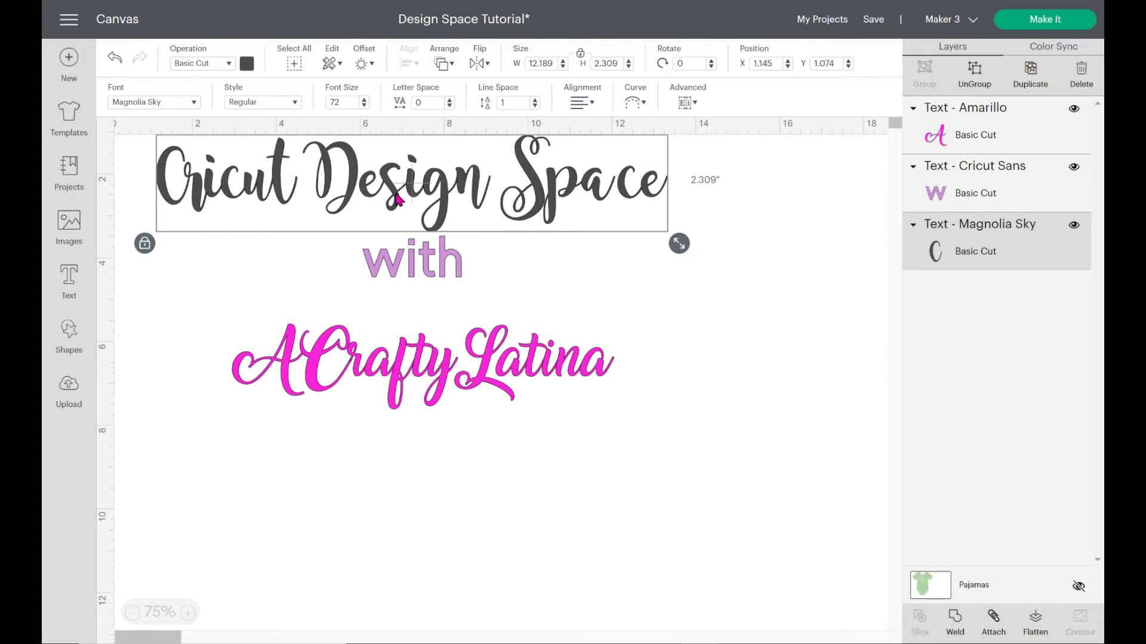
- Select all three texts and center them horizontally with one another
{"action": "left_click", "coordinate": [293, 64]}
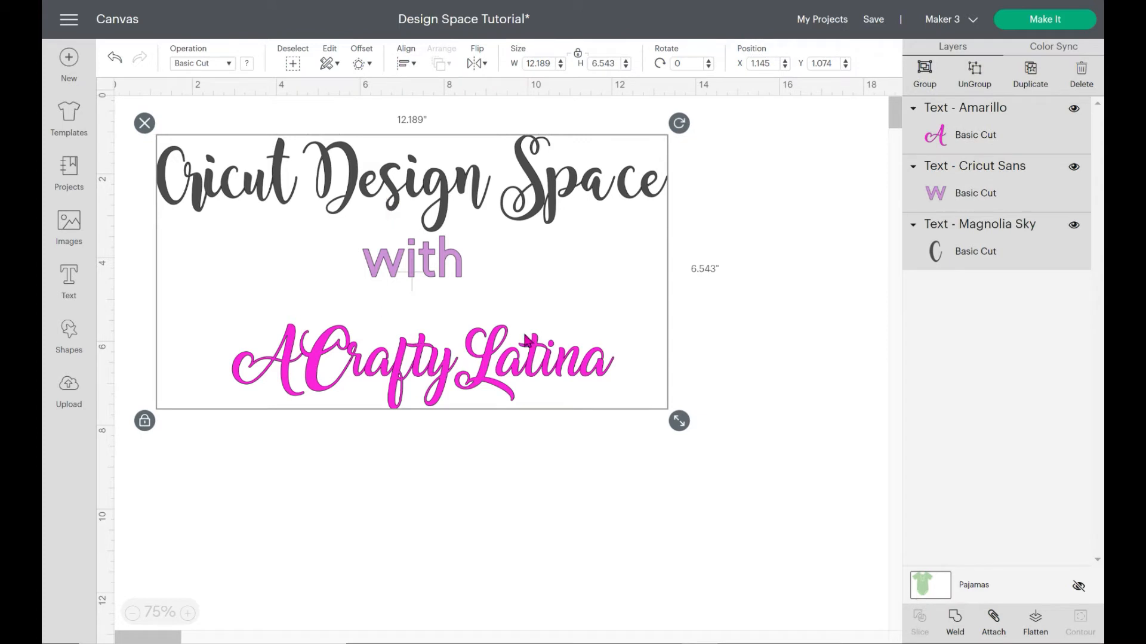
{"action": "left_click", "coordinate": [412, 64]}
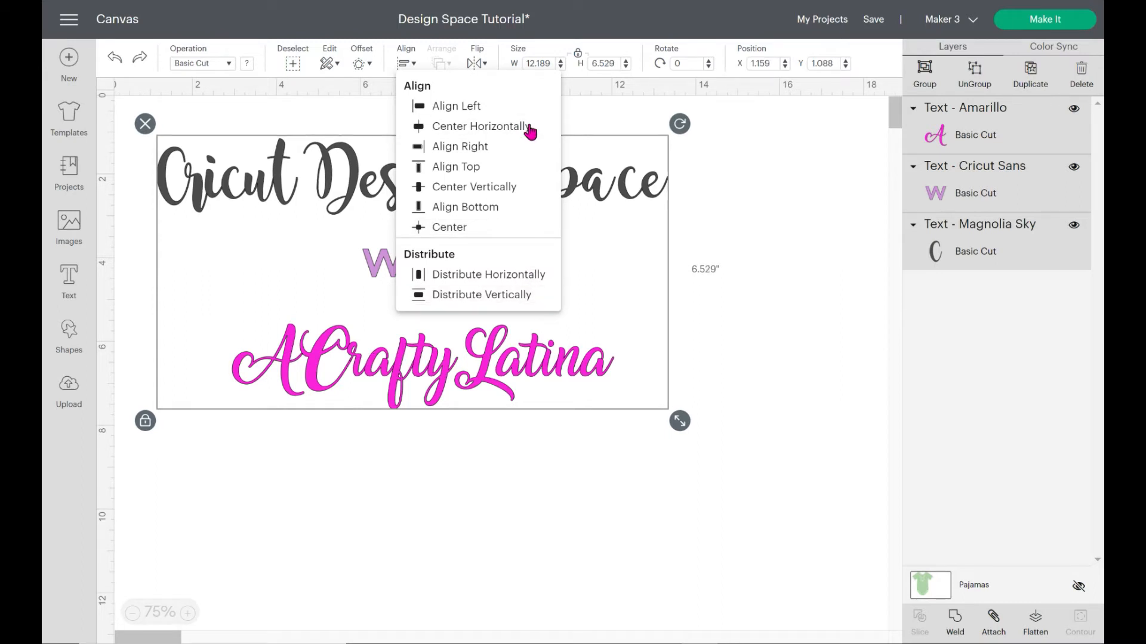
{"action": "left_click", "coordinate": [136, 295]}
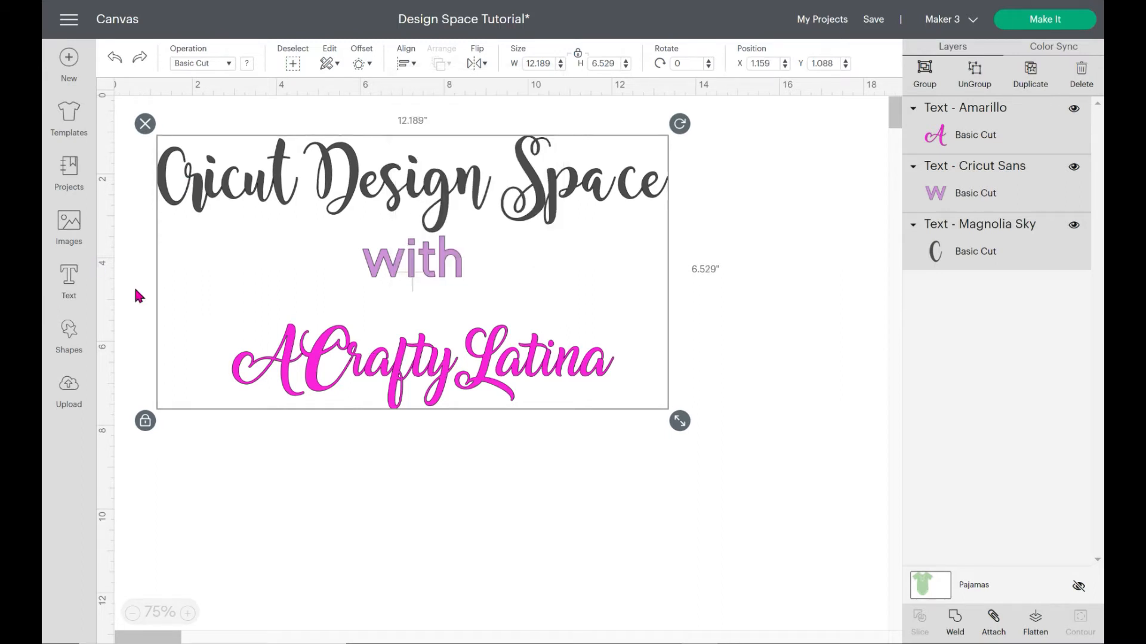
{"action": "key", "text": "ctrl+y"}
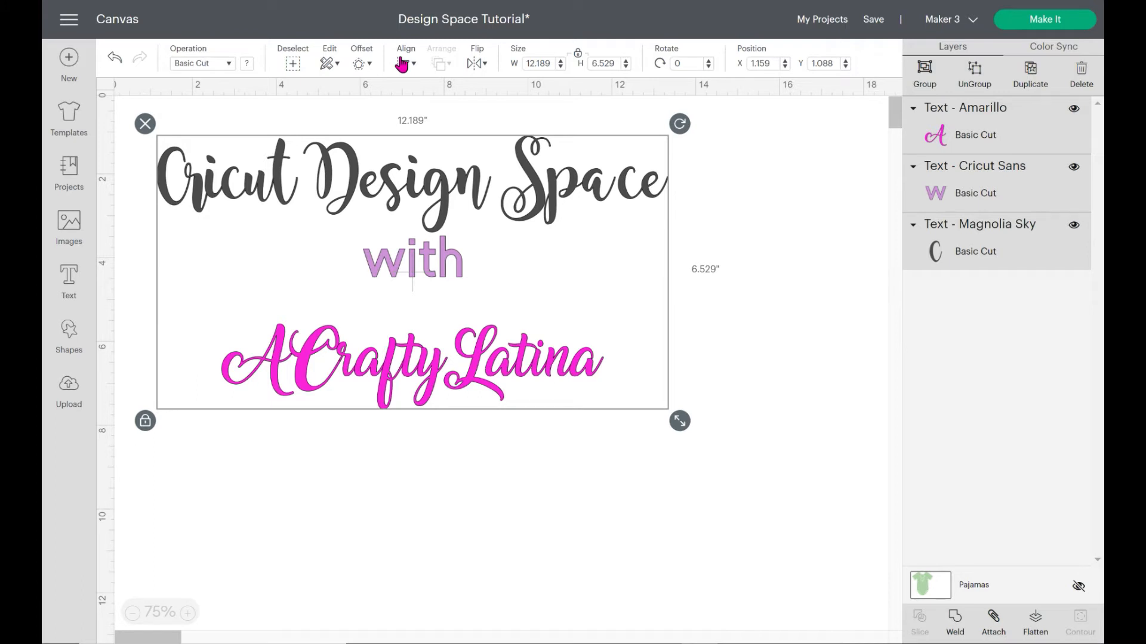
- Select only the "Cricut Design Space" text and view its layer-order options
{"action": "left_click", "coordinate": [835, 263]}
{"action": "left_click", "coordinate": [525, 203]}
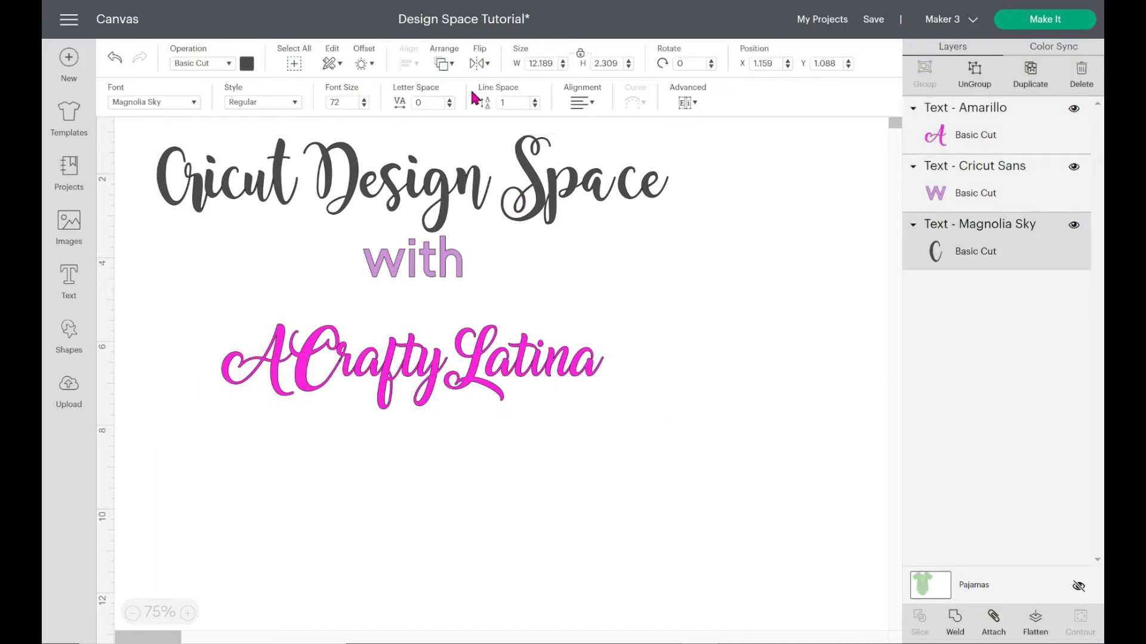
{"action": "left_click", "coordinate": [445, 64]}
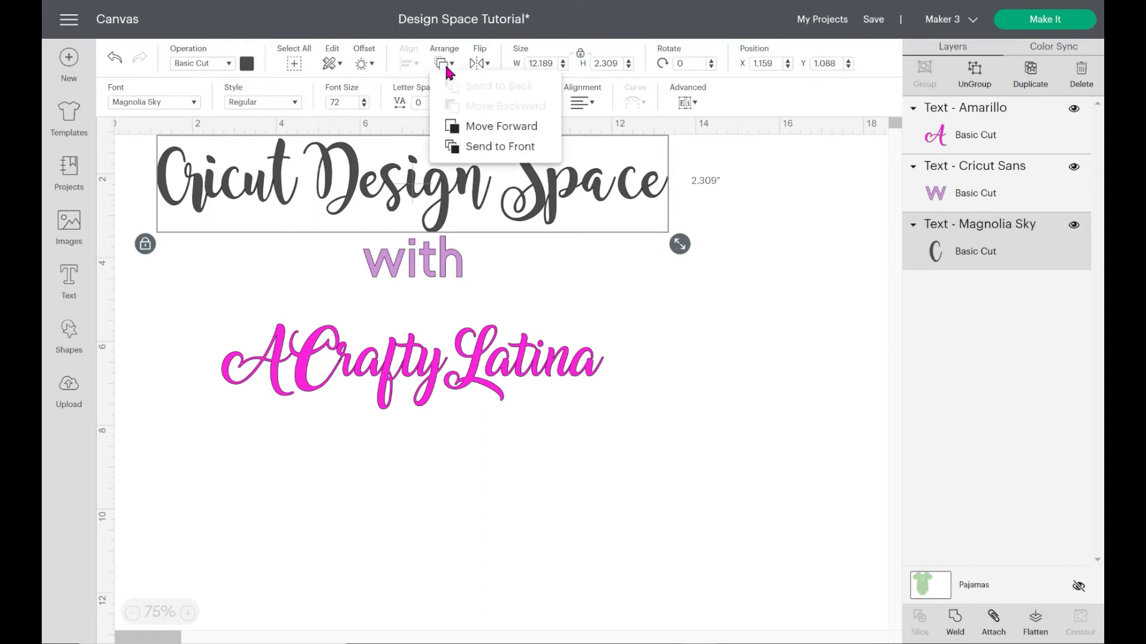
- Move the "ACraftyLatina" text over the word "with" and send it to the back of the layer order
{"action": "left_click", "coordinate": [555, 366]}
{"action": "mouse_move", "coordinate": [553, 274]}
{"action": "left_mouse_down"}
{"action": "mouse_move", "coordinate": [553, 260]}
{"action": "mouse_move", "coordinate": [634, 272]}
{"action": "mouse_move", "coordinate": [557, 271]}
{"action": "mouse_move", "coordinate": [572, 271]}
{"action": "left_mouse_up"}
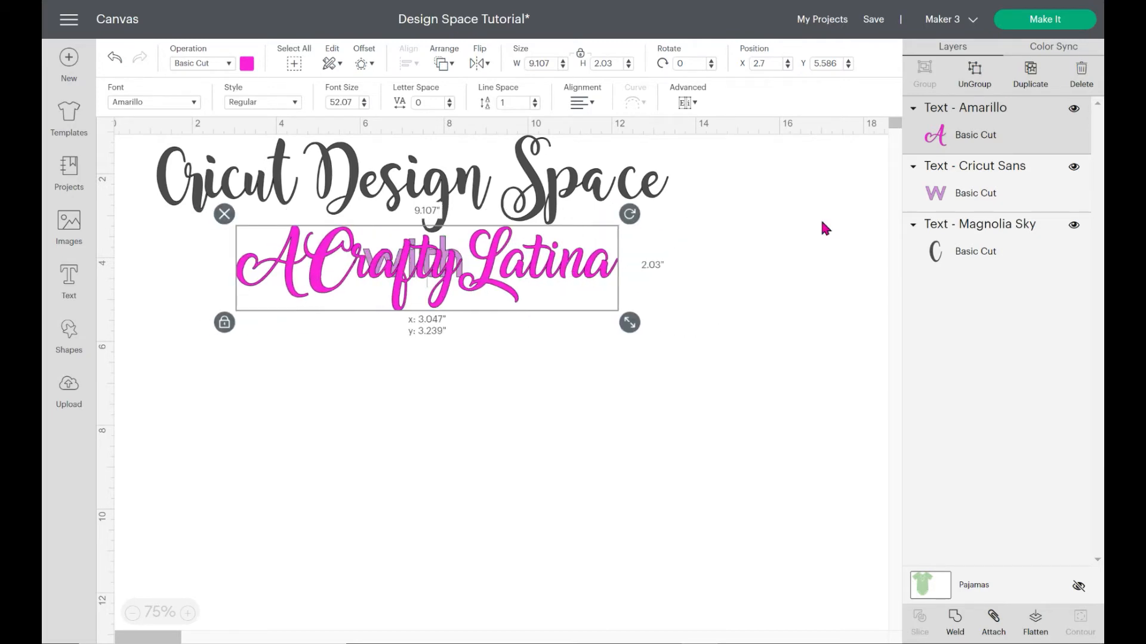
{"action": "left_click", "coordinate": [967, 191]}
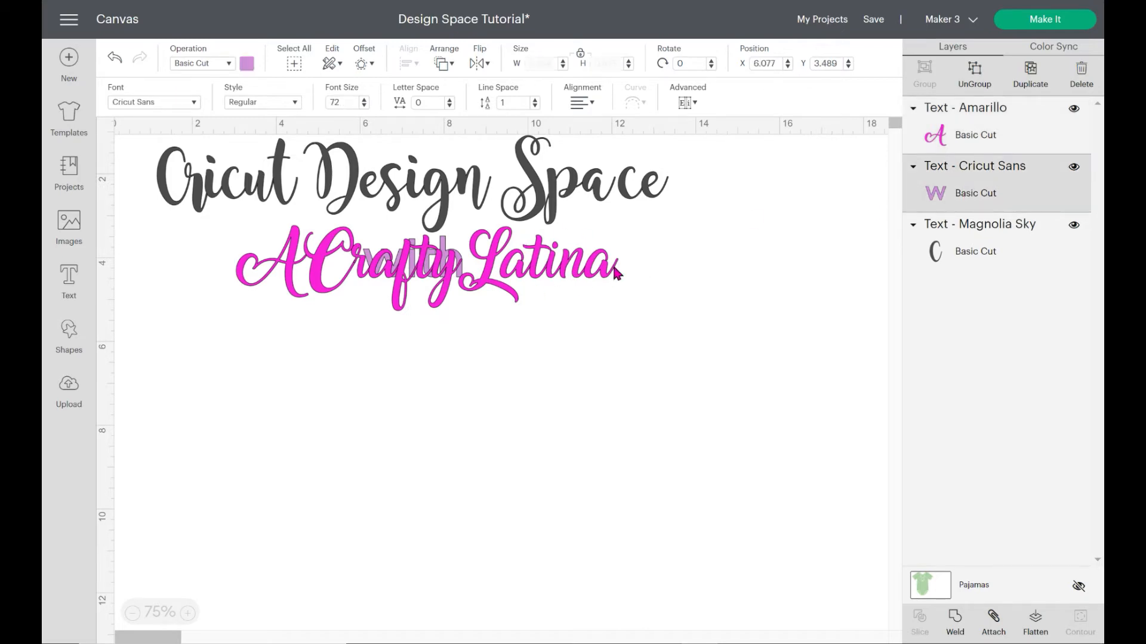
{"action": "left_click", "coordinate": [593, 272]}
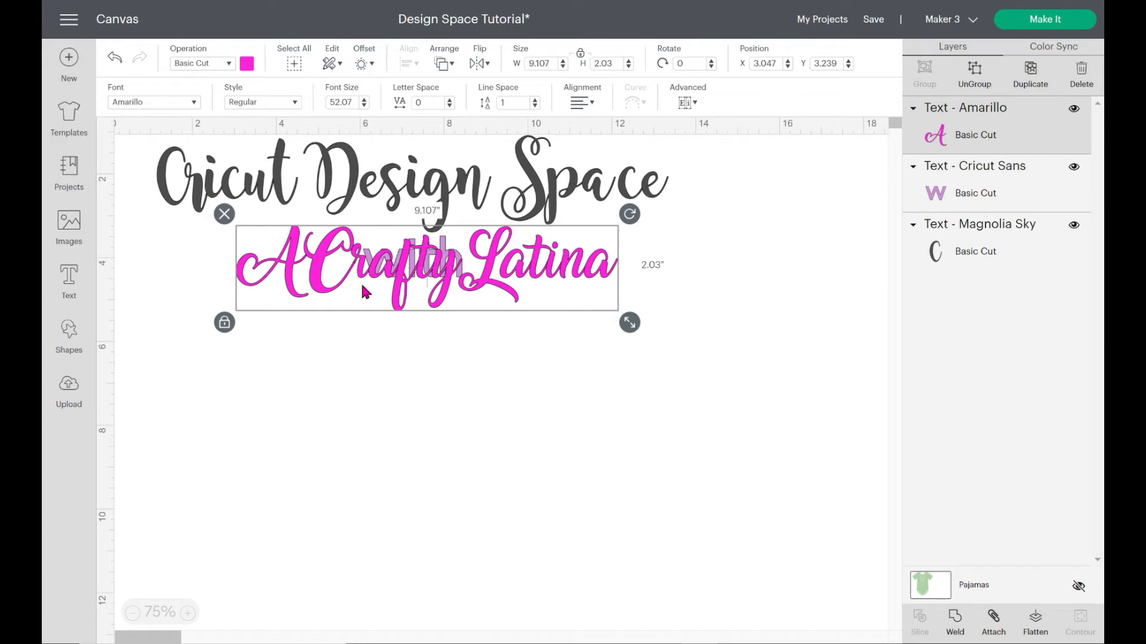
{"action": "left_click", "coordinate": [444, 63]}
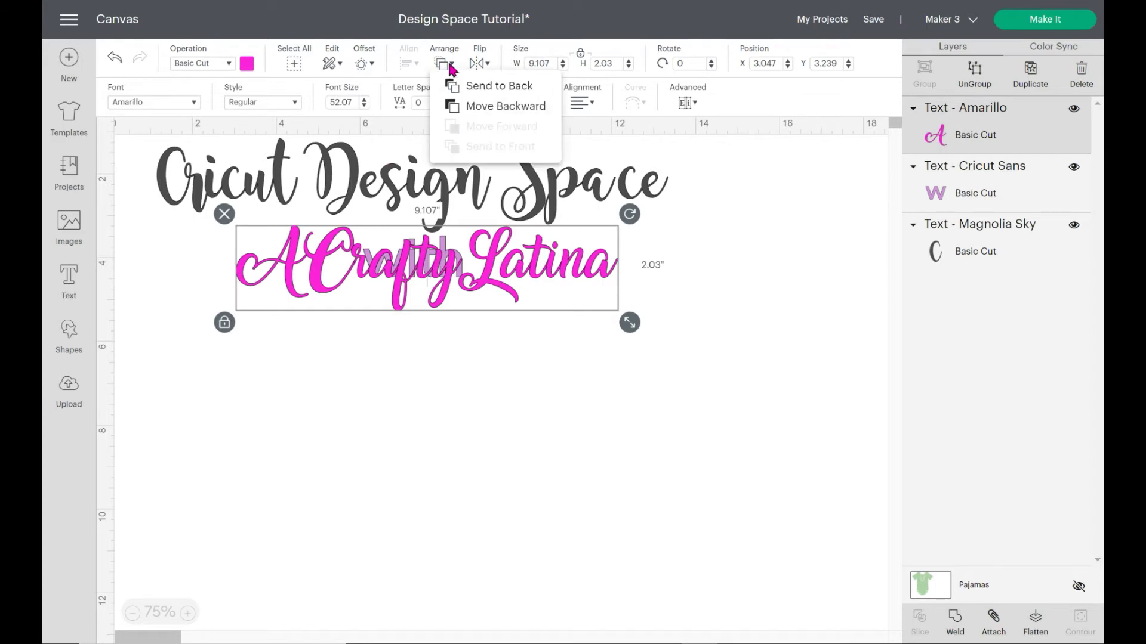
{"action": "left_click", "coordinate": [493, 88]}
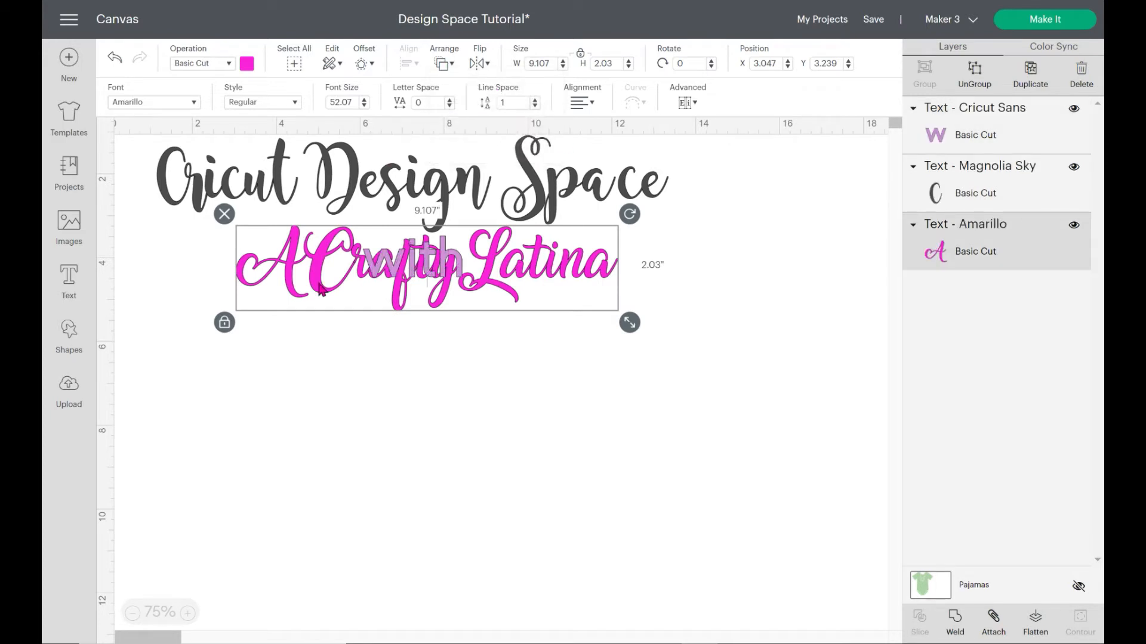
- Move the "ACraftyLatina" text down clear of the word "with", to about X 2.98, Y 5.07
{"action": "left_click", "coordinate": [409, 272]}
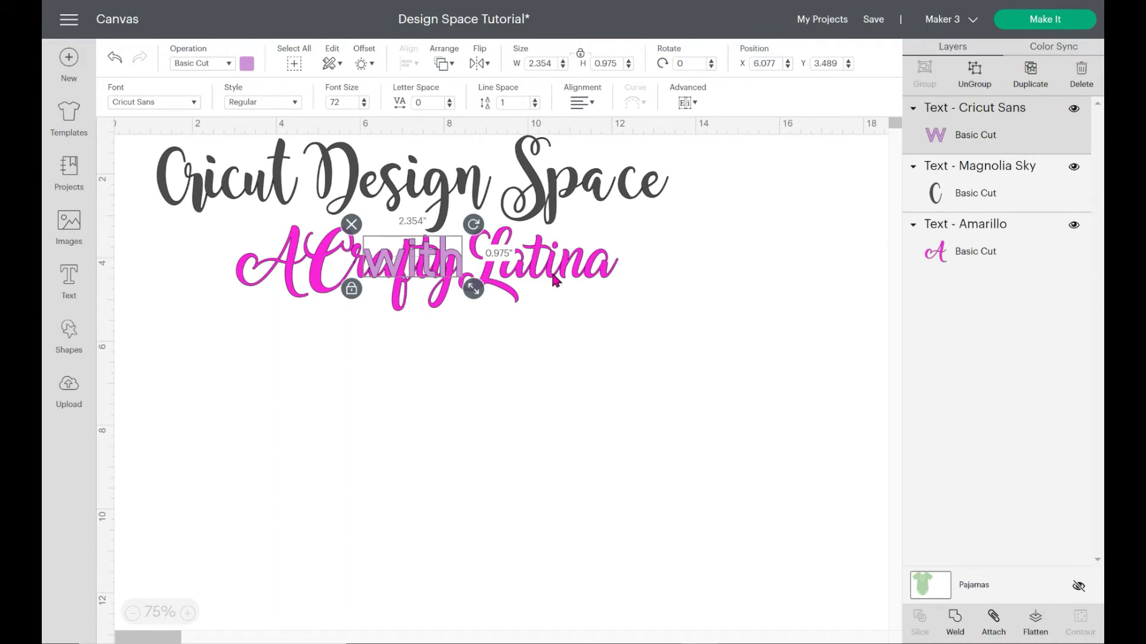
{"action": "left_click_drag", "start_coordinate": [550, 328], "coordinate": [560, 351]}
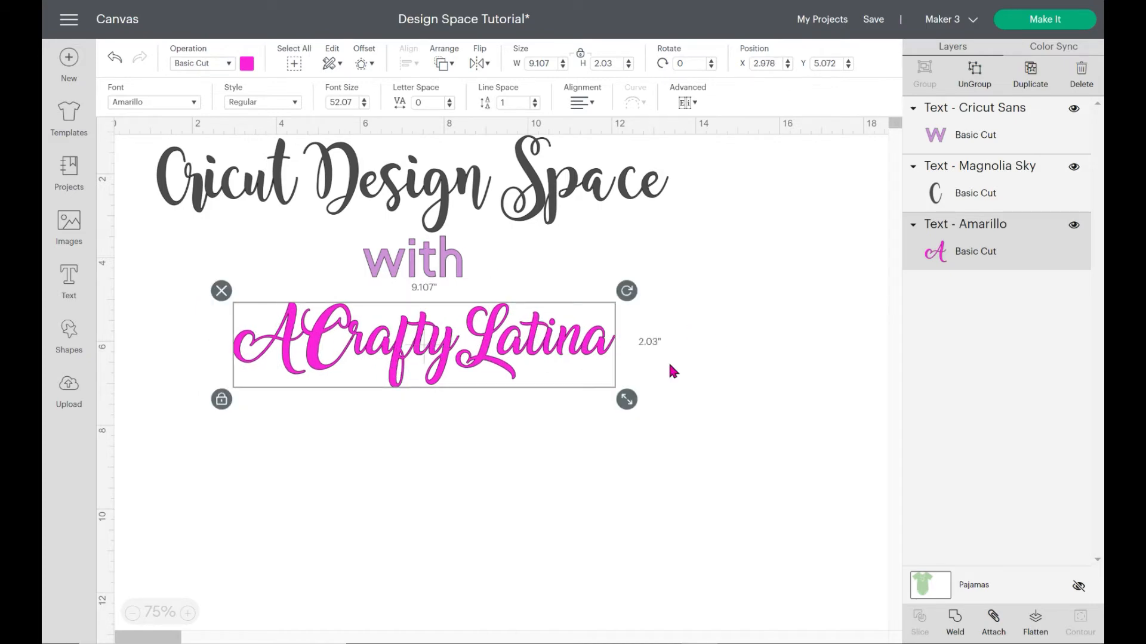
- Try flipping the "ACraftyLatina" text vertically and horizontally, and undo both flips
{"action": "left_click", "coordinate": [484, 72]}
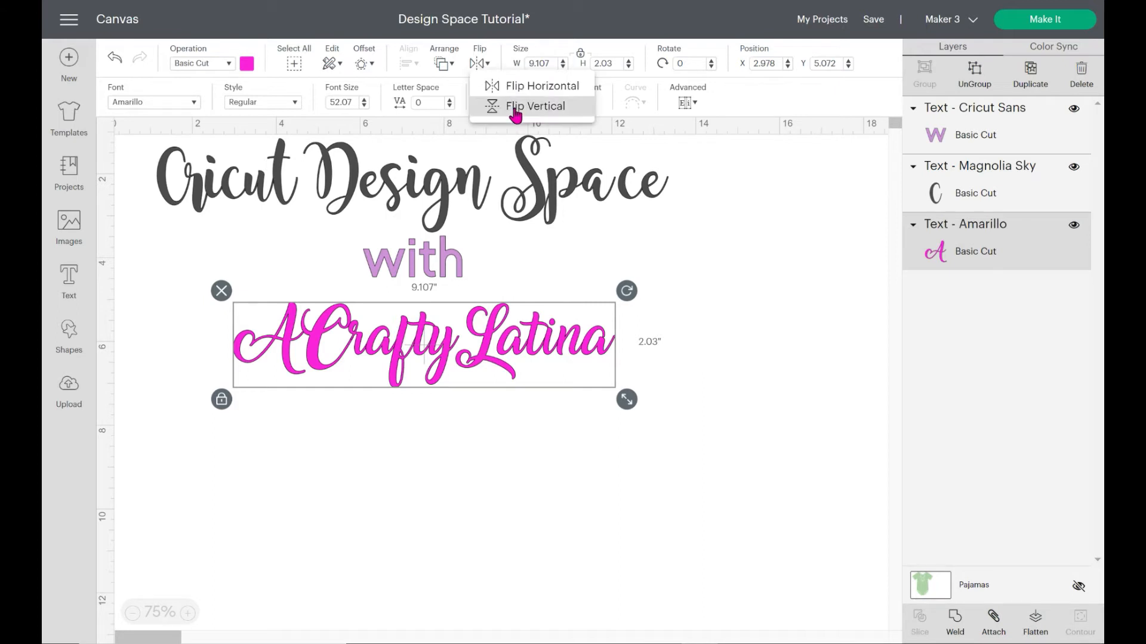
{"action": "left_click", "coordinate": [515, 112]}
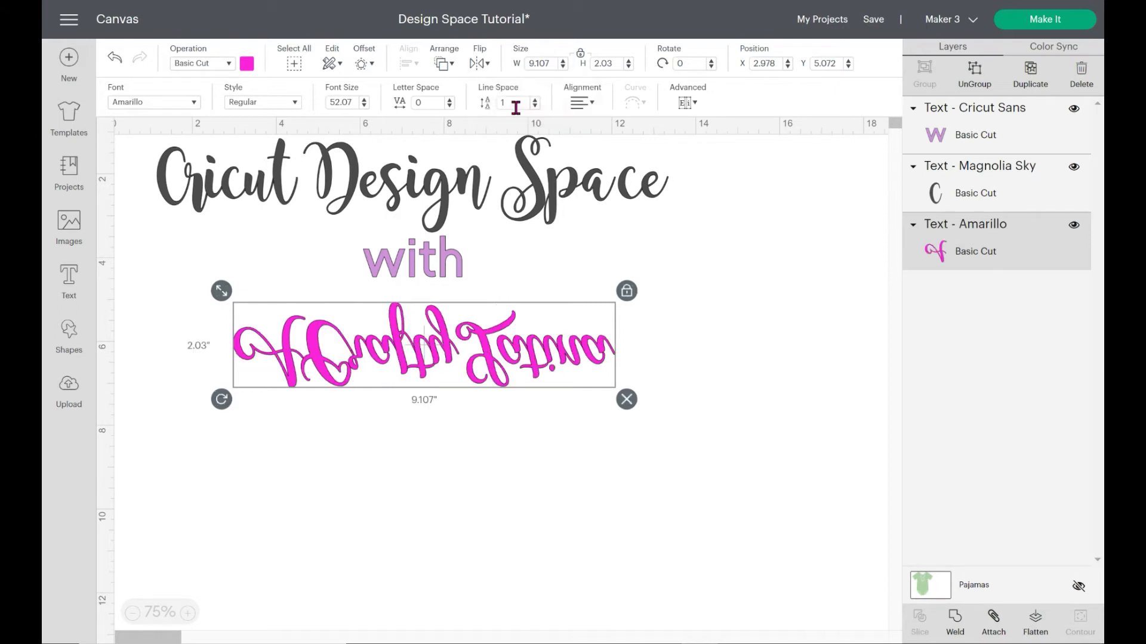
{"action": "left_click", "coordinate": [478, 63]}
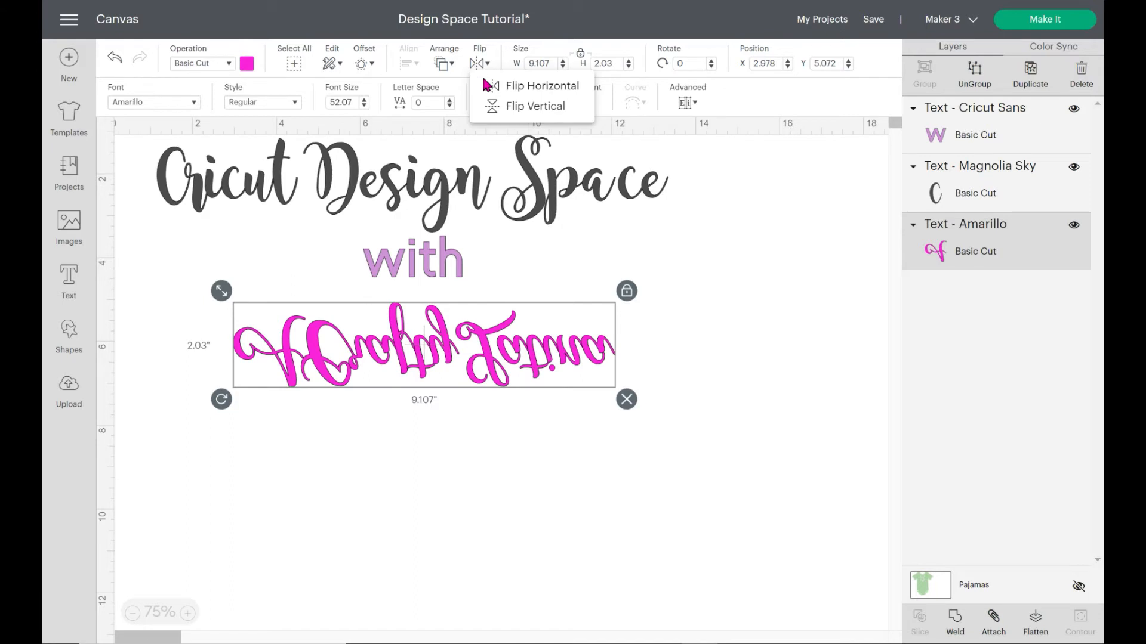
{"action": "left_click", "coordinate": [520, 87]}
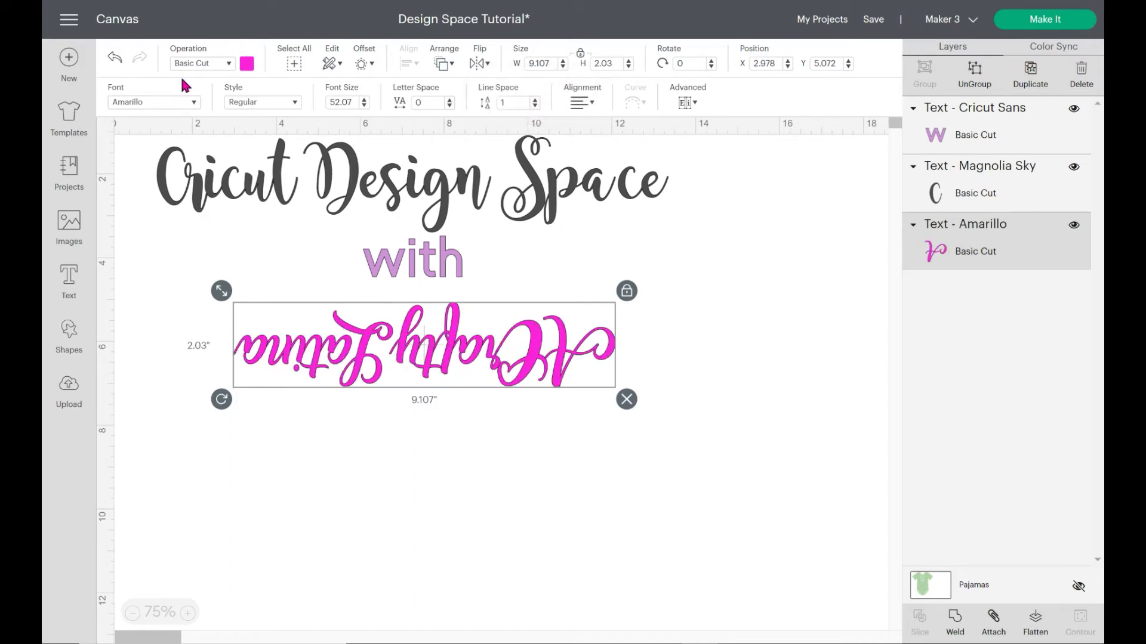
{"action": "left_click", "coordinate": [119, 62]}
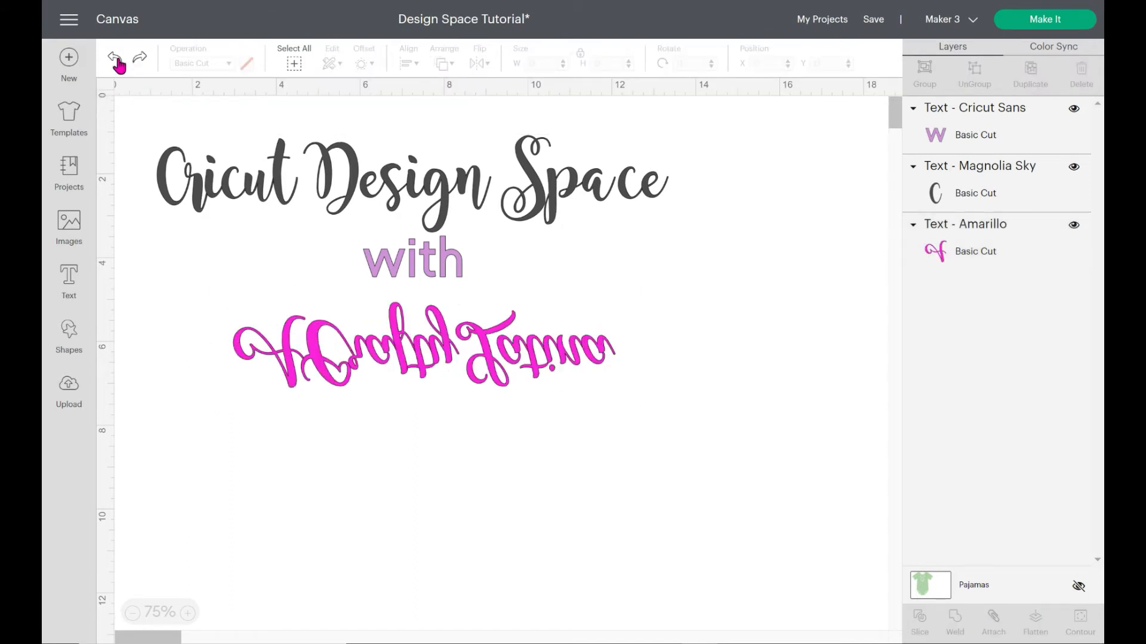
{"action": "left_click", "coordinate": [119, 62]}
- Unlock and relock the "ACraftyLatina" text's proportions, and move the text to about X 3.53, Y 4.91
{"action": "left_click", "coordinate": [540, 355]}
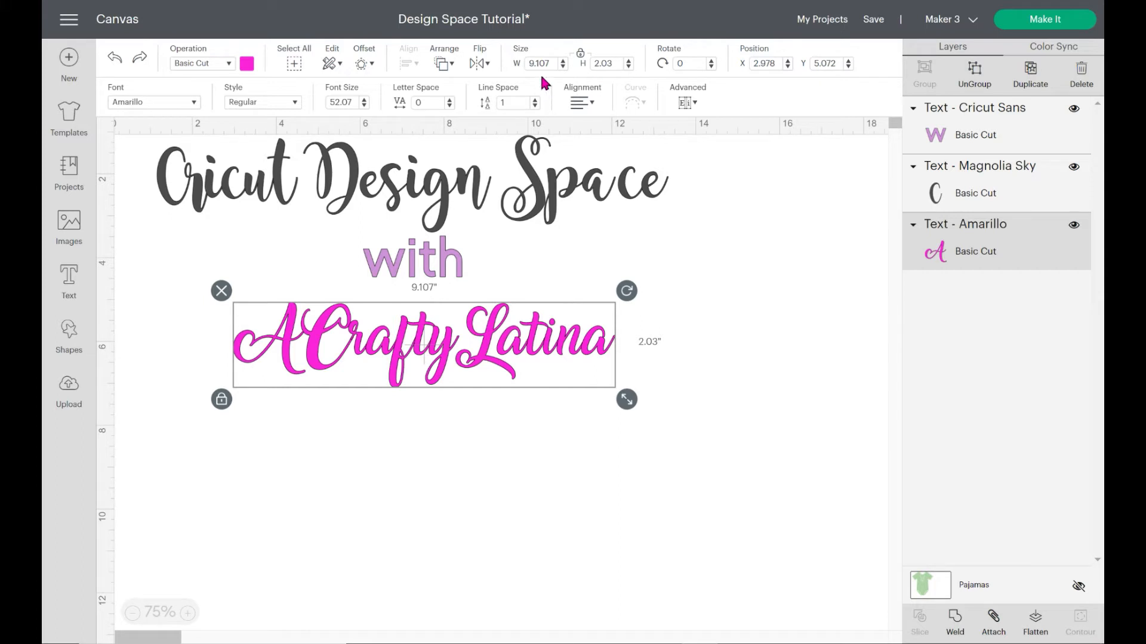
{"action": "left_click", "coordinate": [580, 57]}
{"action": "left_click", "coordinate": [581, 63]}
{"action": "left_click_drag", "start_coordinate": [500, 336], "coordinate": [524, 332]}
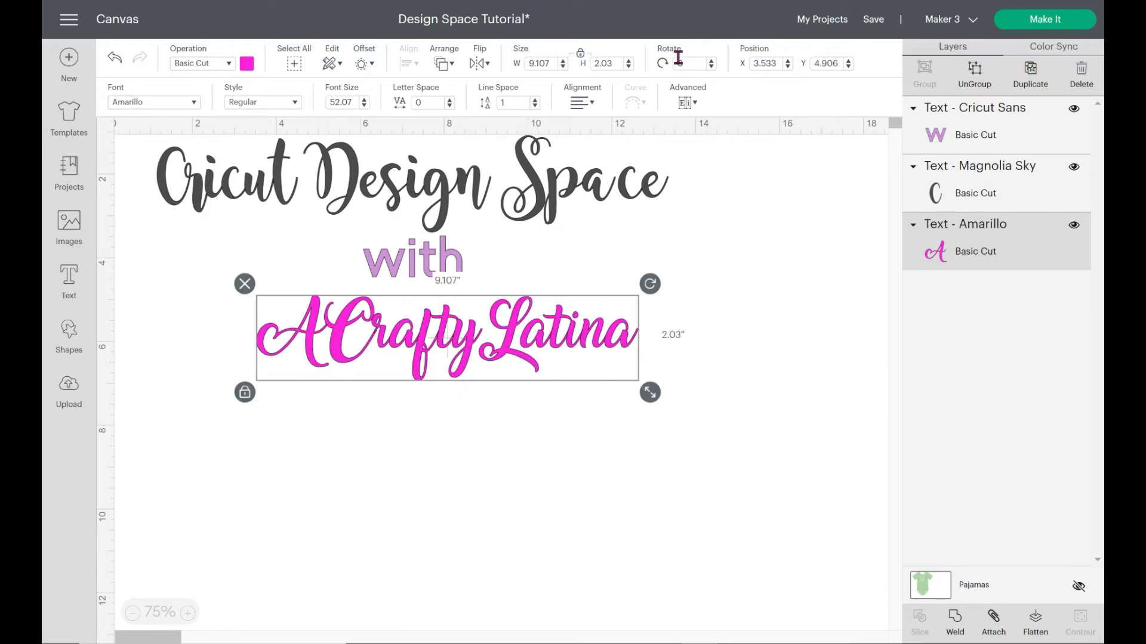
- Try rotating the "ACraftyLatina" text to 90 degrees, and undo the rotation
{"action": "left_click", "coordinate": [700, 64]}
{"action": "type", "text": "90"}
{"action": "key", "text": "Return"}
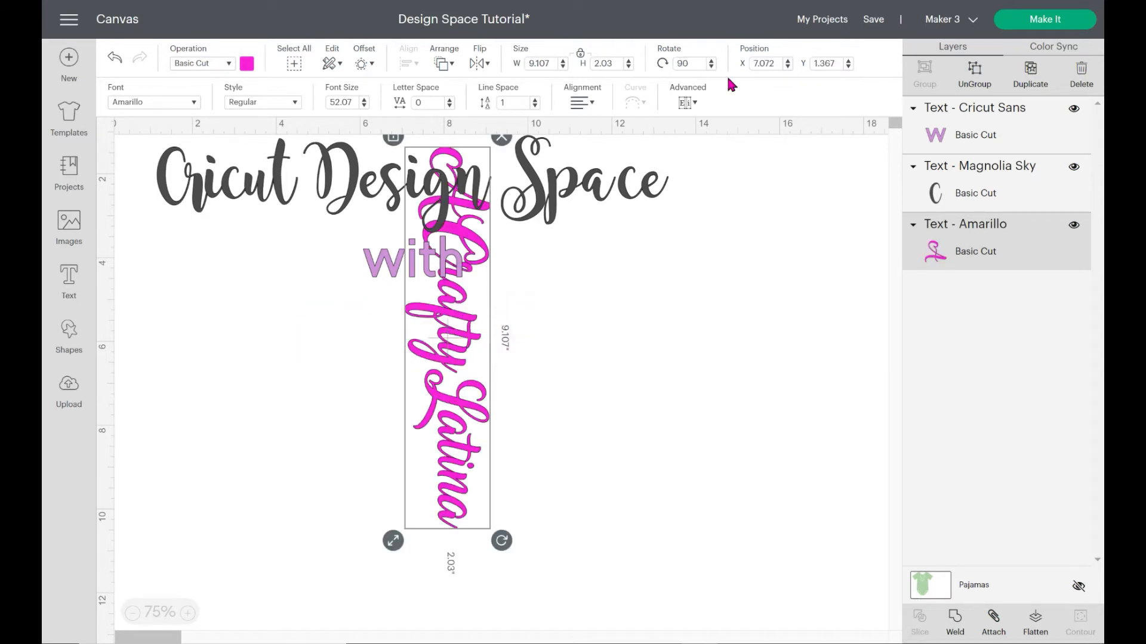
{"action": "left_click", "coordinate": [114, 58]}
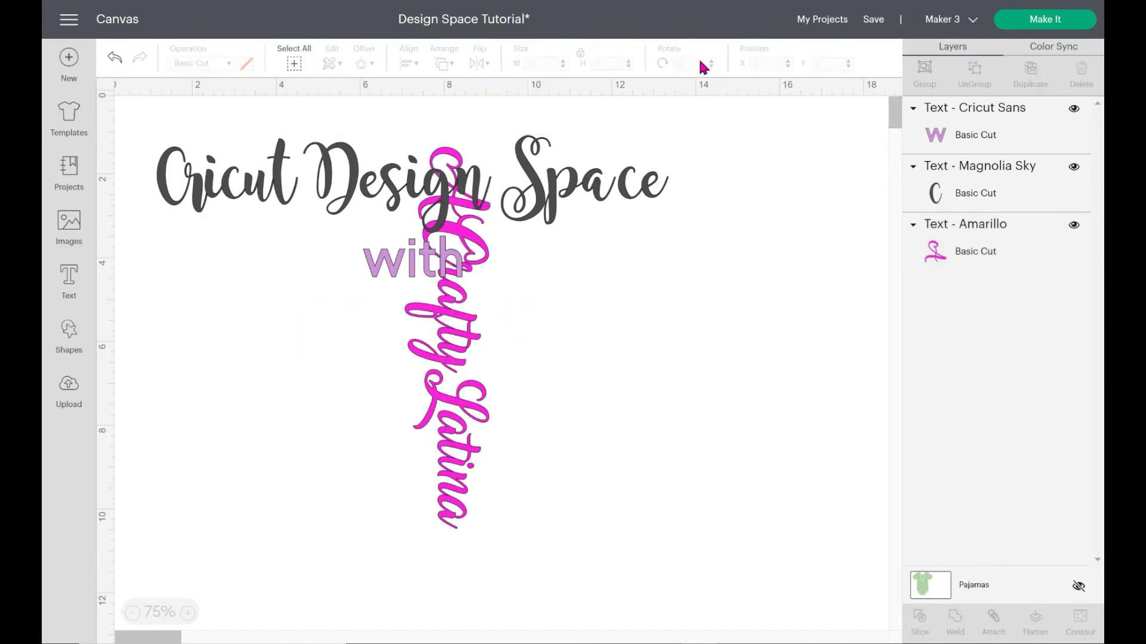
- Move the "ACraftyLatina" text to the canvas origin, and rearrange the three texts in a spaced stack with it lowest, at about X 2.8, Y 5.4
{"action": "left_click", "coordinate": [588, 316]}
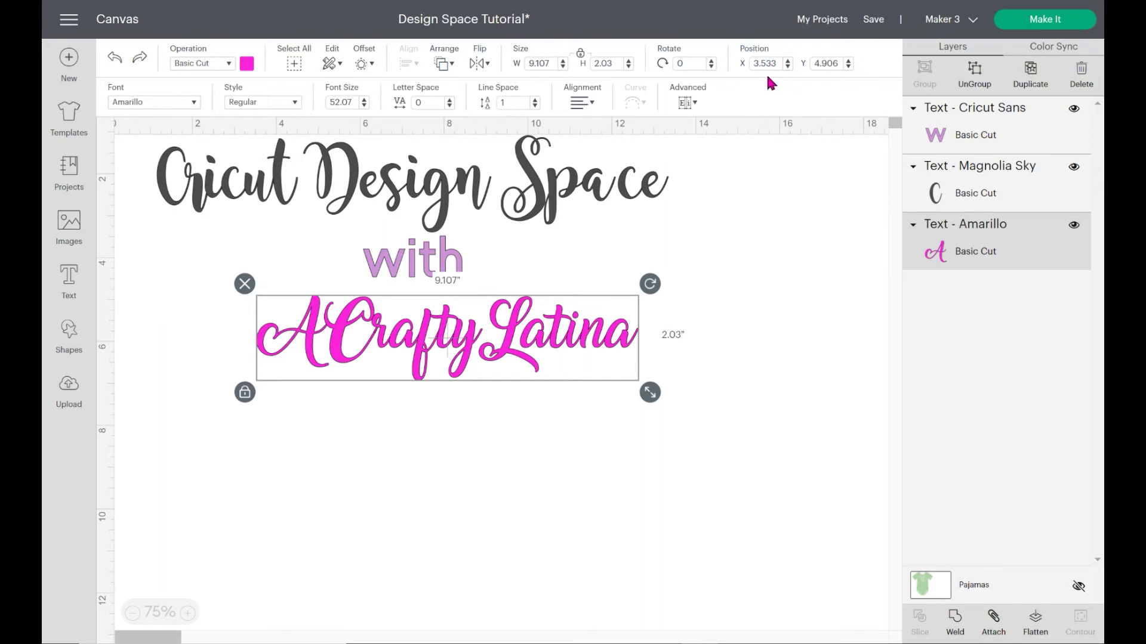
{"action": "left_click_drag", "start_coordinate": [389, 310], "coordinate": [233, 111]}
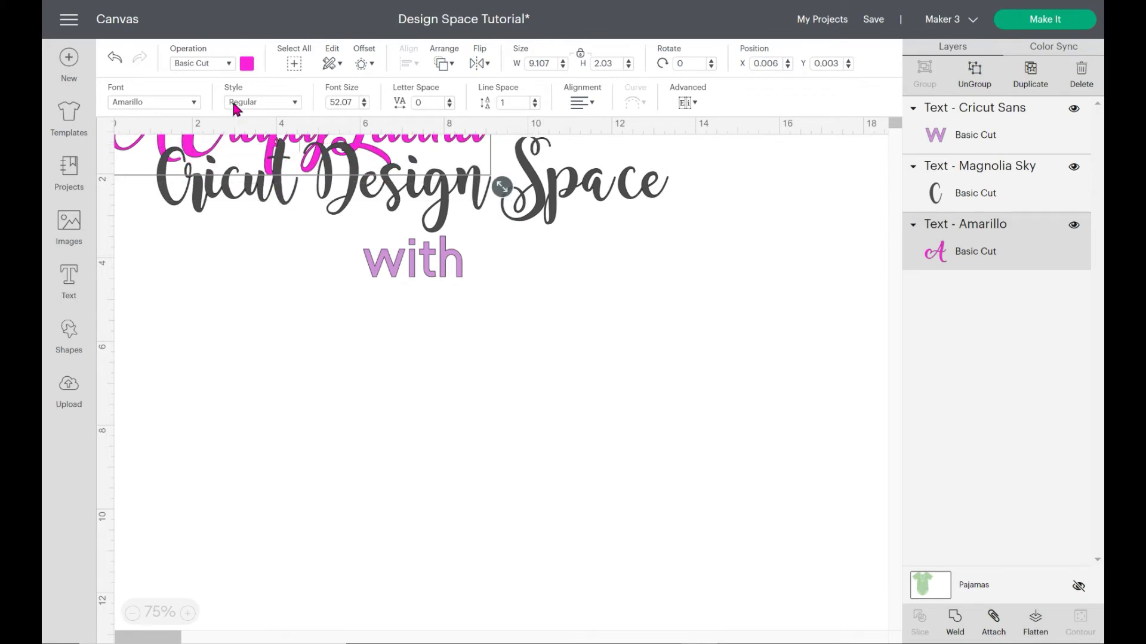
{"action": "left_click_drag", "start_coordinate": [206, 143], "coordinate": [292, 213]}
{"action": "left_click_drag", "start_coordinate": [305, 170], "coordinate": [393, 480]}
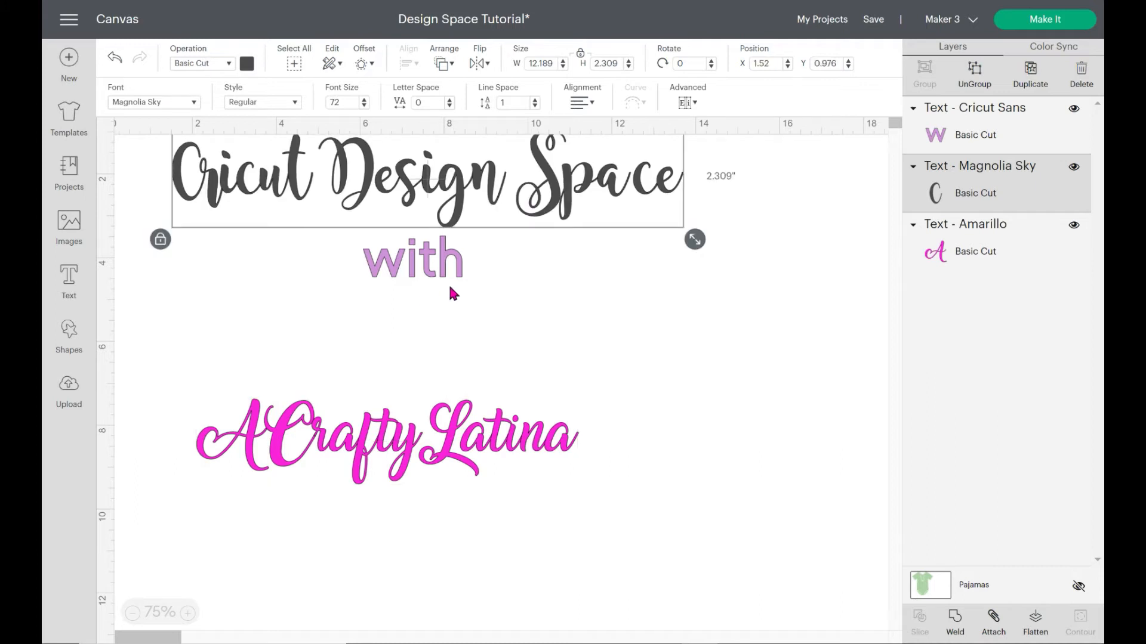
{"action": "left_click", "coordinate": [451, 290]}
{"action": "left_click_drag", "start_coordinate": [412, 451], "coordinate": [443, 369]}
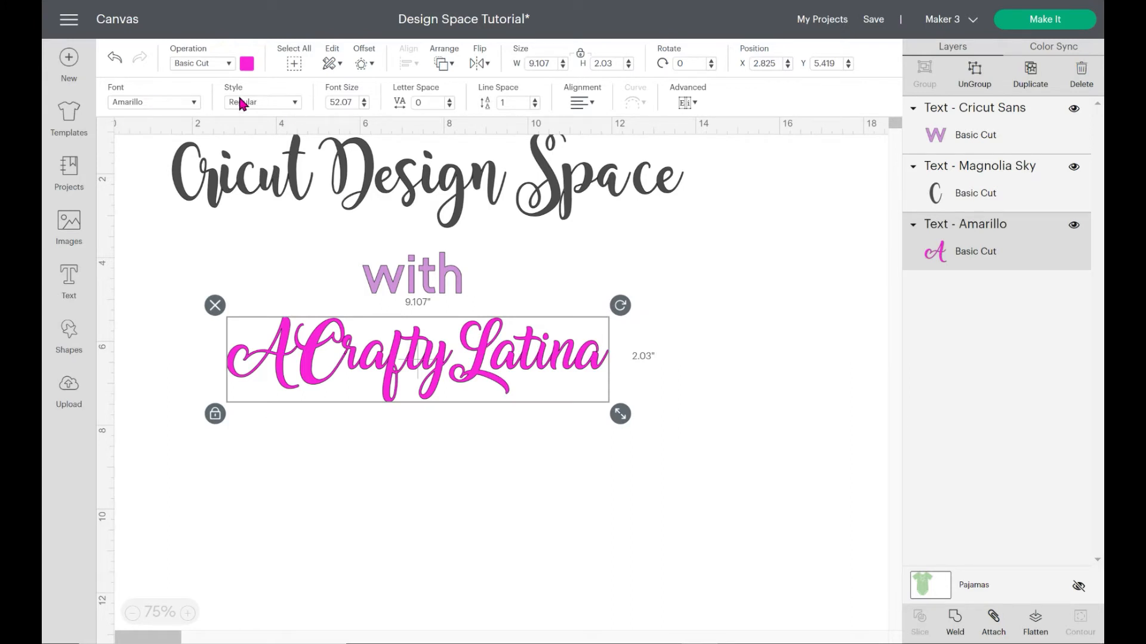
- View the font style options available for the "ACraftyLatina" text
{"action": "left_click", "coordinate": [296, 103]}
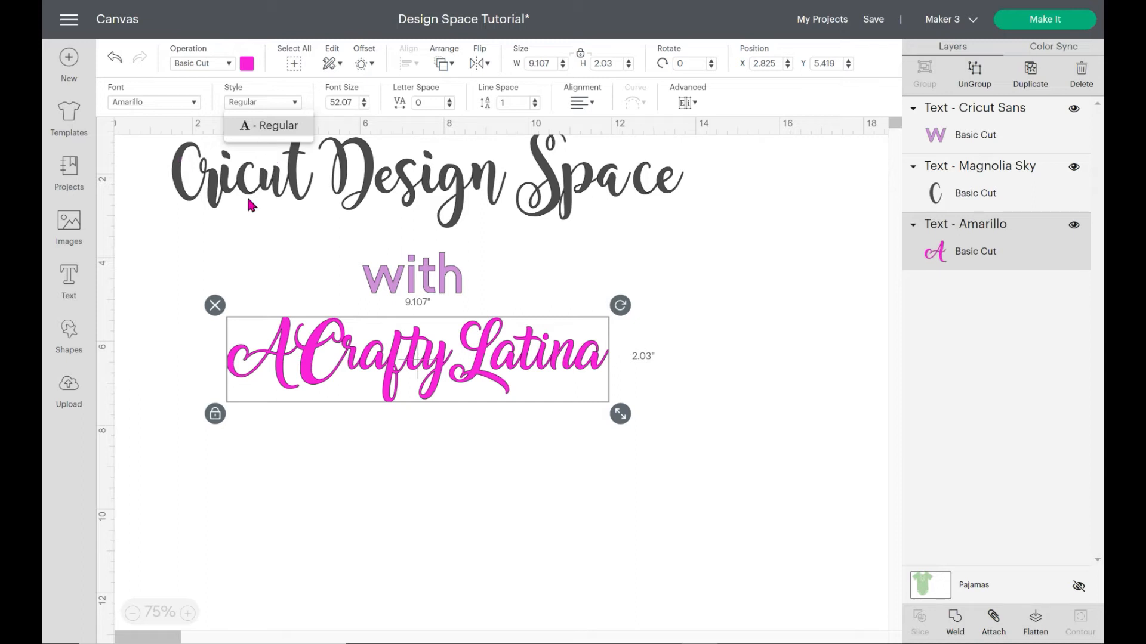
{"action": "left_click", "coordinate": [345, 105]}
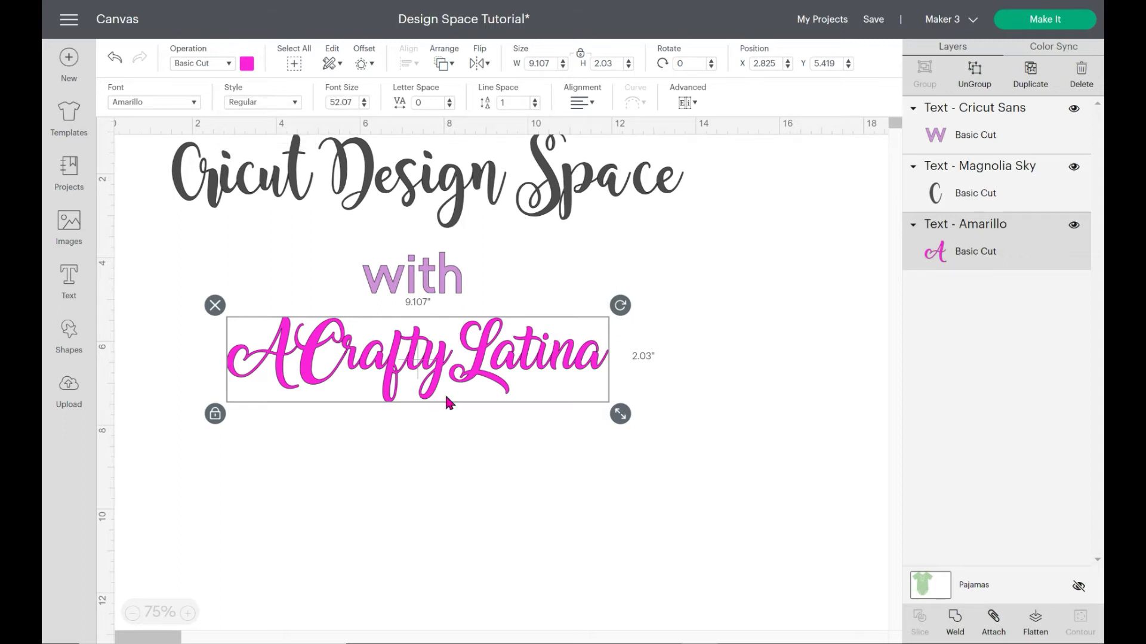
- Add a second line reading "Design Space" to the "ACraftyLatina" text
{"action": "left_click_drag", "start_coordinate": [574, 363], "coordinate": [576, 364]}
{"action": "double_click", "coordinate": [575, 364]}
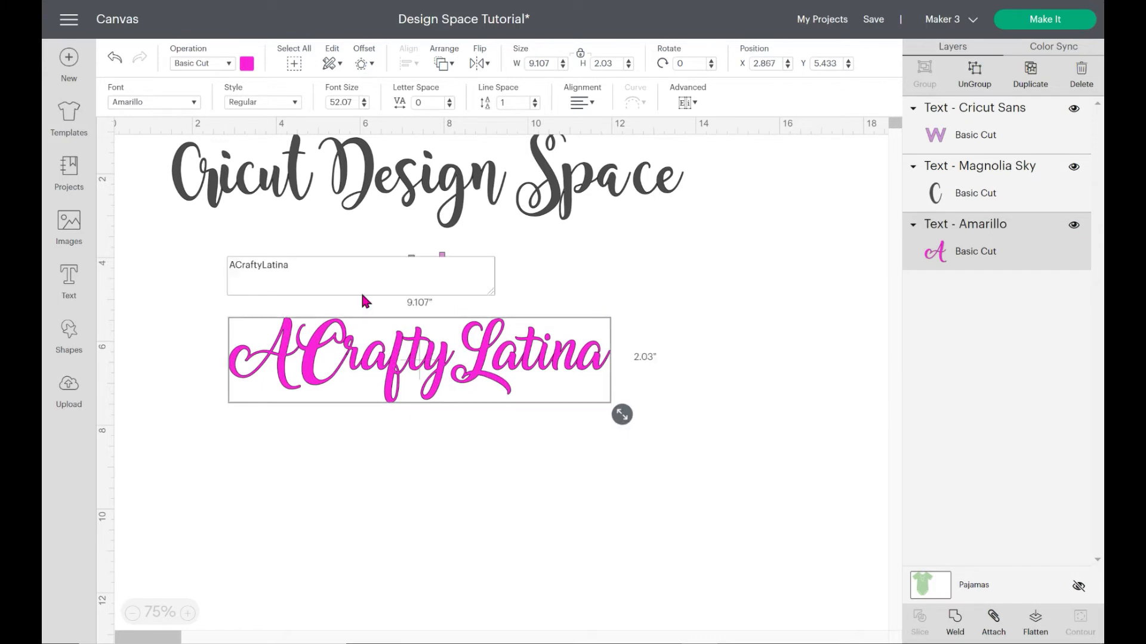
{"action": "key", "text": "Return"}
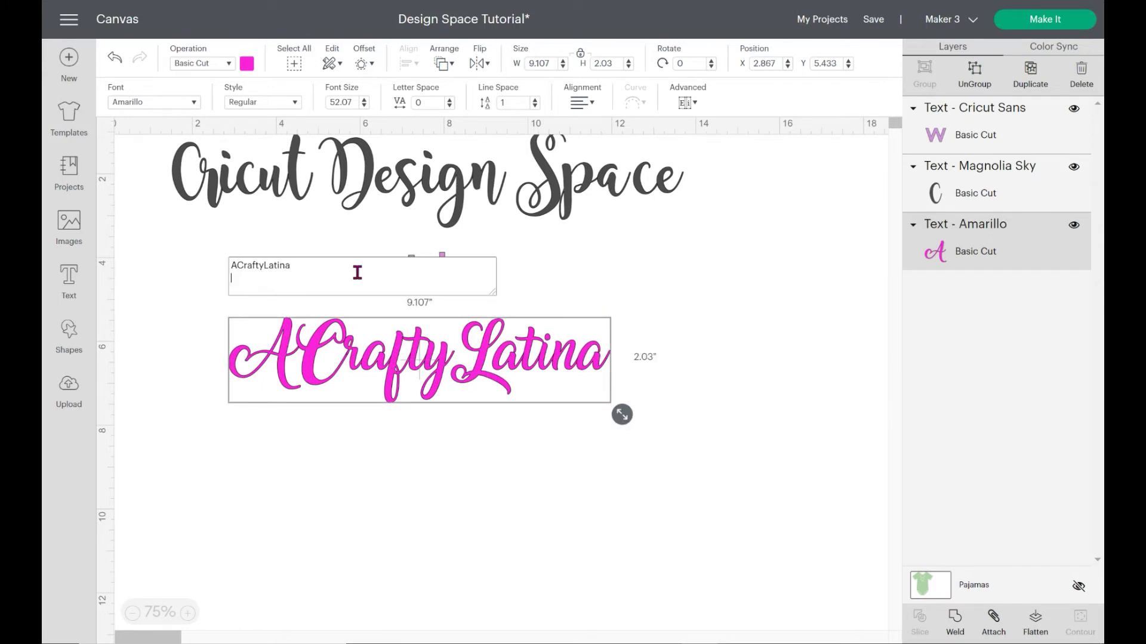
{"action": "type", "text": "Design Space"}
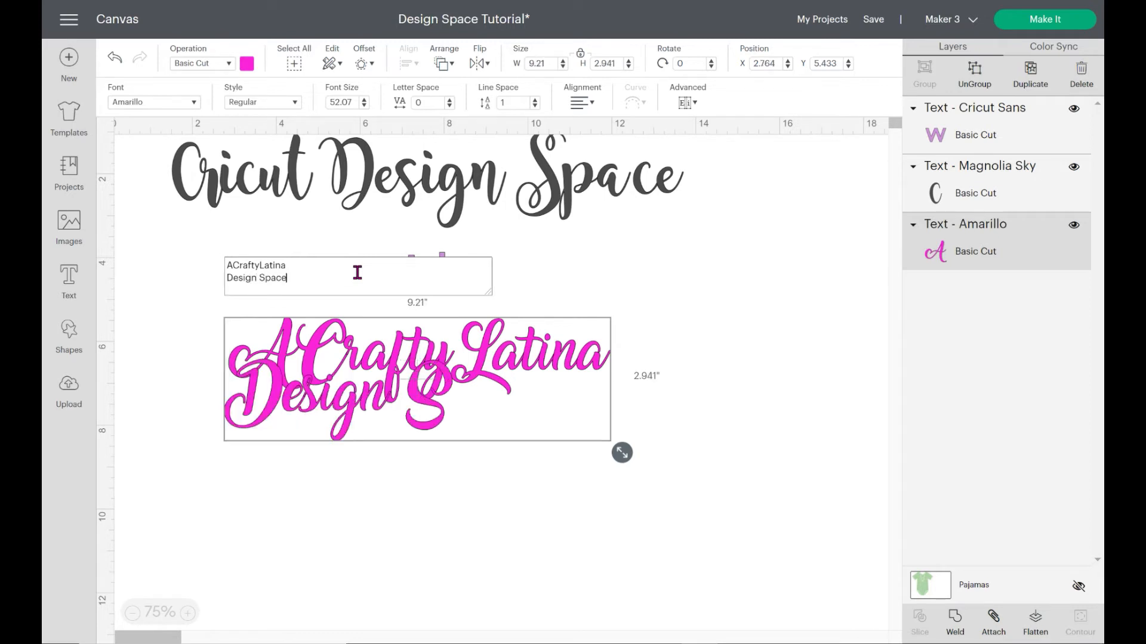
{"action": "left_click", "coordinate": [746, 432]}
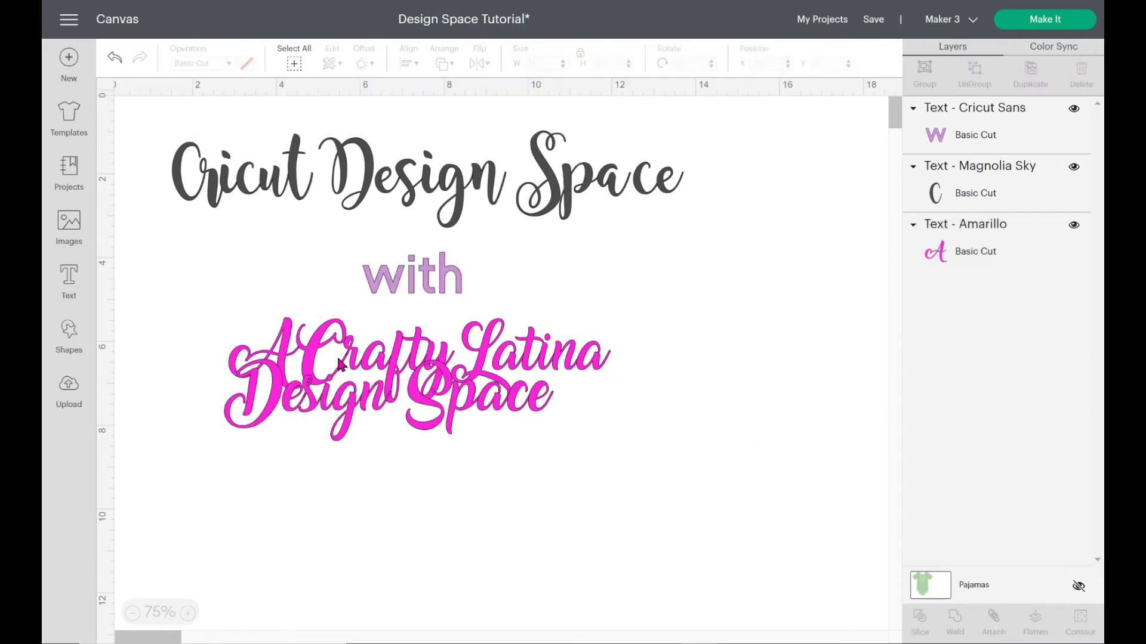
- Increase the line spacing of the two-line pink text in small increments to 2.1
{"action": "left_click", "coordinate": [352, 397]}
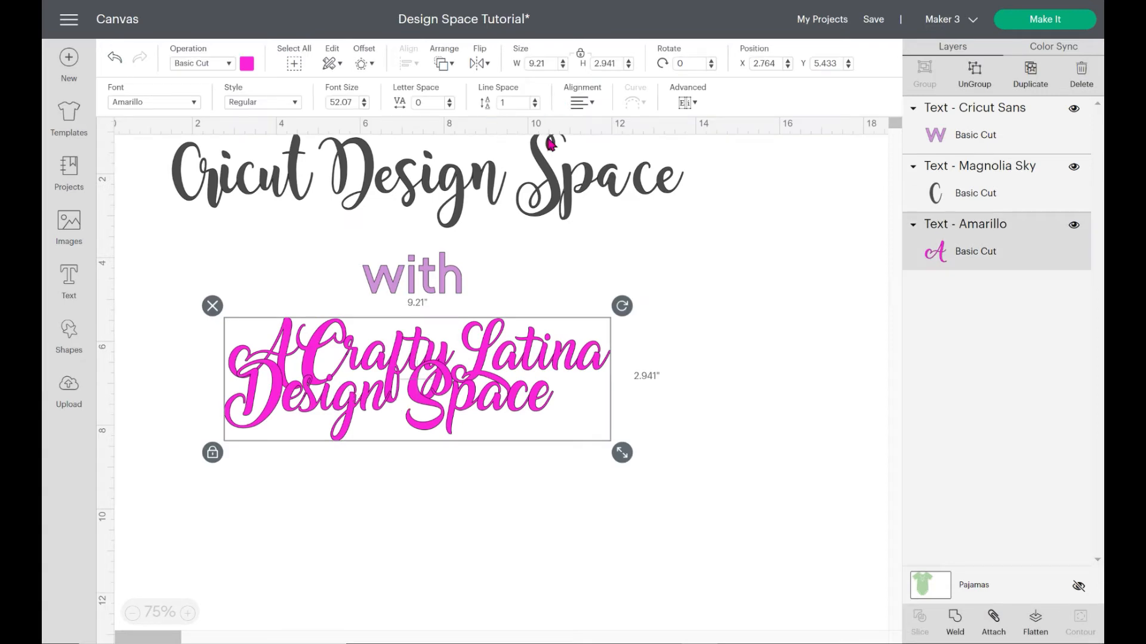
{"action": "left_click", "coordinate": [535, 99]}
{"action": "left_click", "coordinate": [536, 99]}
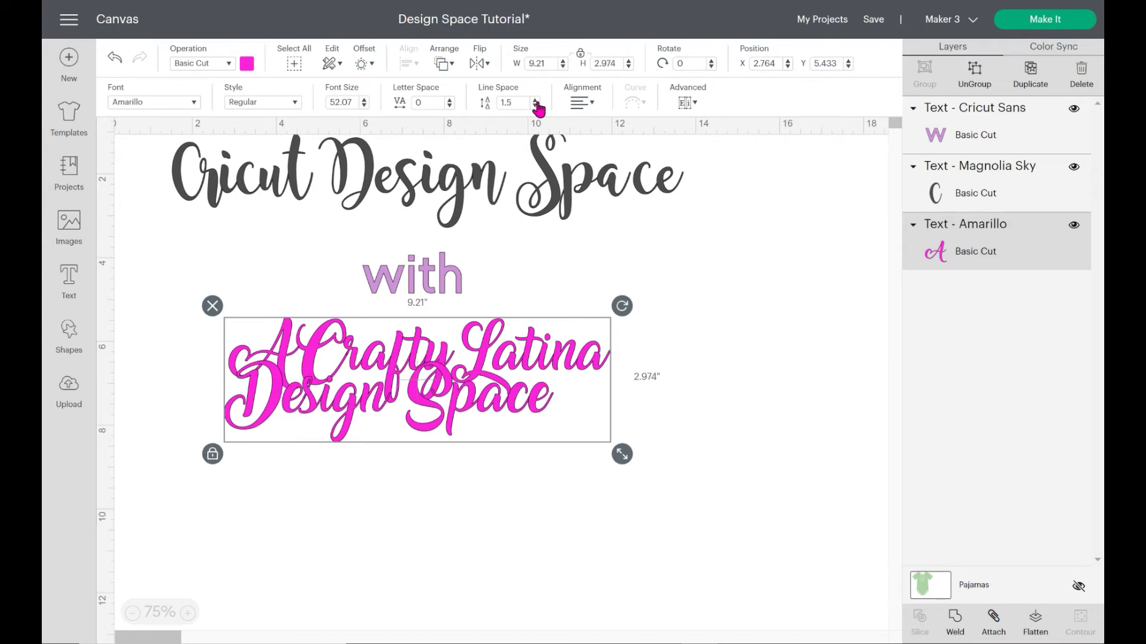
{"action": "left_click", "coordinate": [535, 99]}
{"action": "left_click", "coordinate": [535, 100]}
{"action": "left_click", "coordinate": [535, 100]}
{"action": "left_click", "coordinate": [535, 100]}
{"action": "left_click", "coordinate": [535, 101]}
{"action": "left_click", "coordinate": [535, 101]}
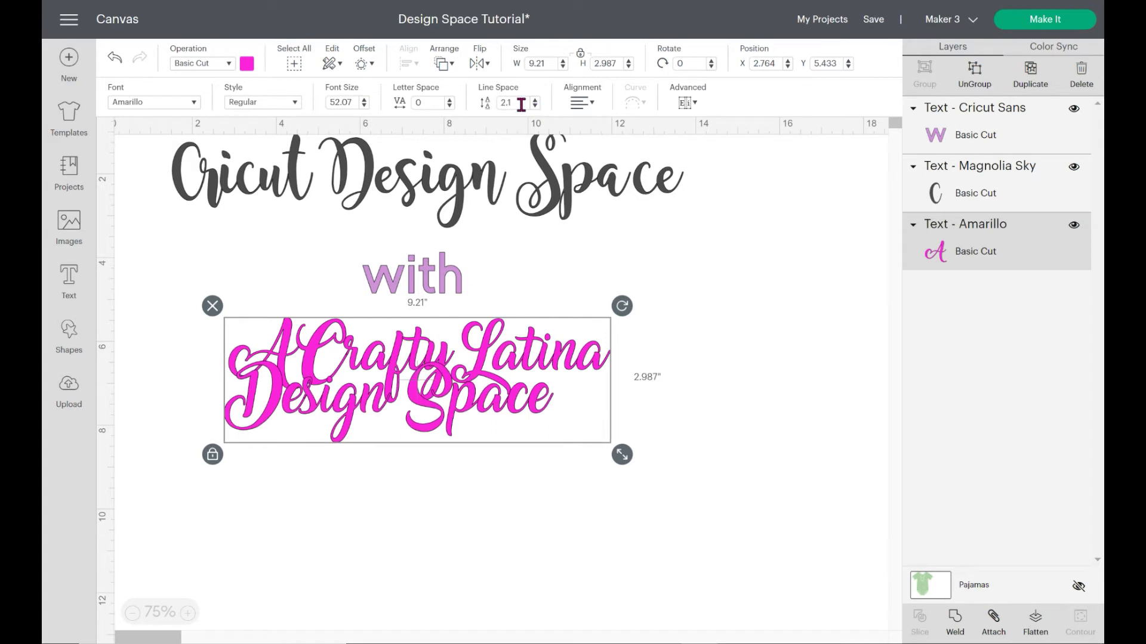
- Set the two-line pink text's line spacing to 5, and raise it to 10
{"action": "type", "text": "5"}
{"action": "left_click_drag", "start_coordinate": [520, 105], "coordinate": [456, 104]}
{"action": "key", "text": "Return"}
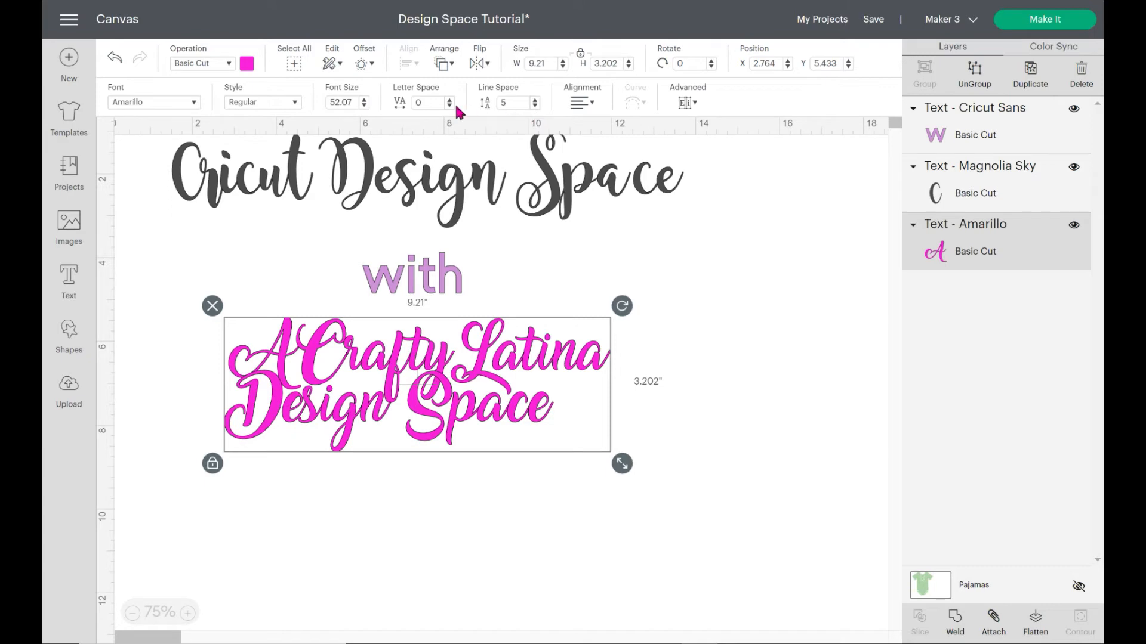
{"action": "type", "text": "10"}
{"action": "key", "text": "Return"}
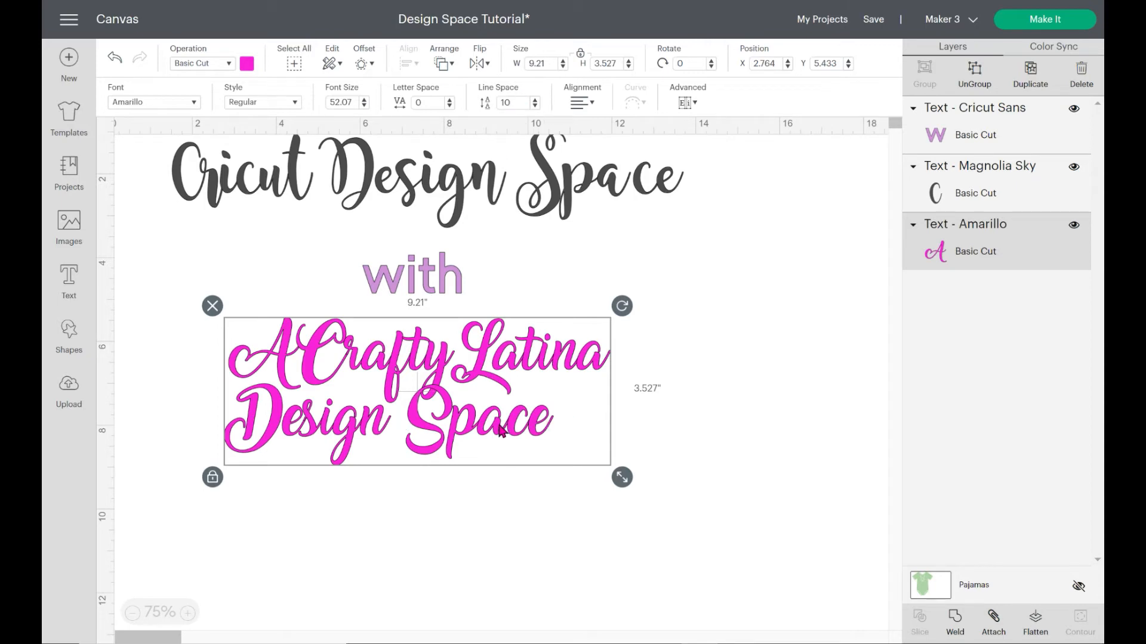
- Review the alignment options of the two-line pink text, and curve the word "with" using a diameter of 59.57
{"action": "left_click", "coordinate": [591, 105]}
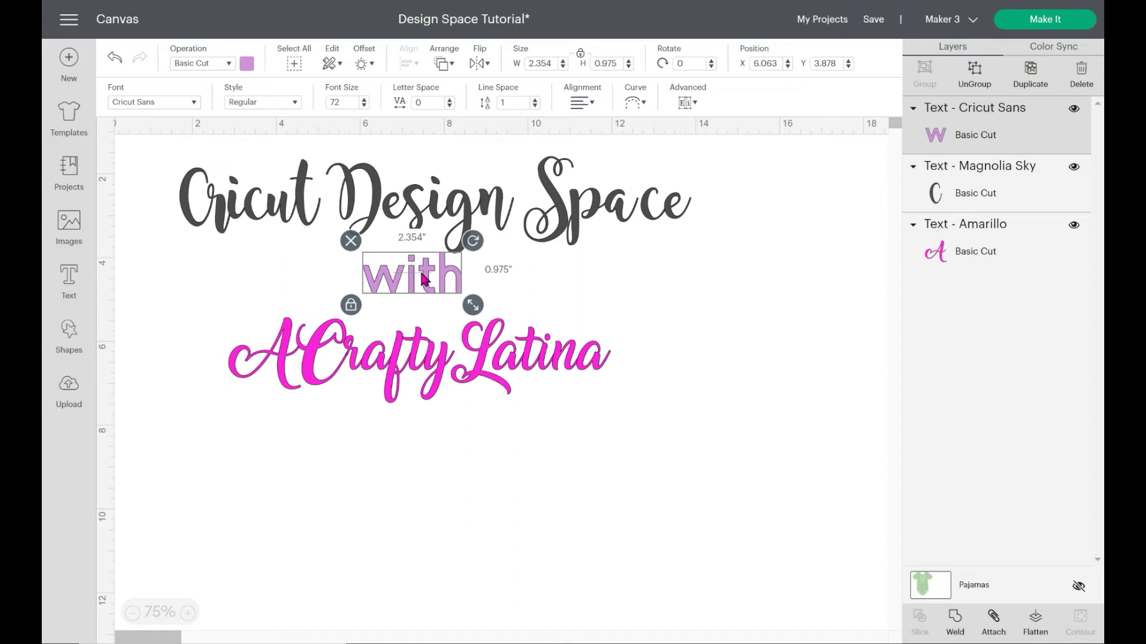
{"action": "left_click", "coordinate": [642, 106]}
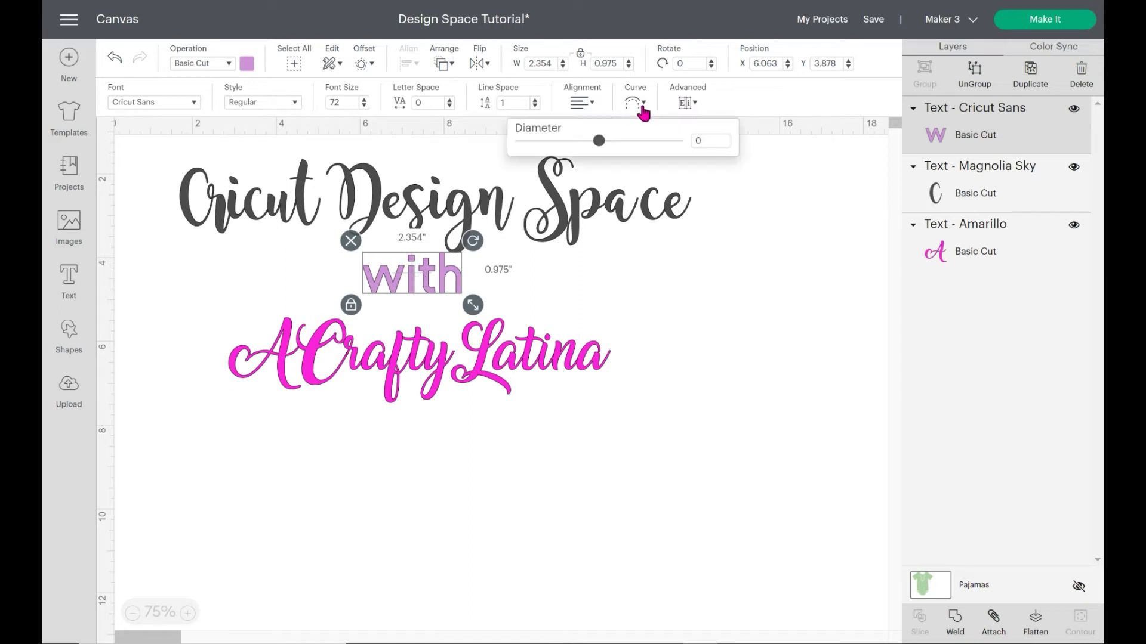
{"action": "mouse_move", "coordinate": [602, 149]}
{"action": "left_mouse_down"}
{"action": "mouse_move", "coordinate": [656, 150]}
{"action": "mouse_move", "coordinate": [534, 152]}
{"action": "mouse_move", "coordinate": [603, 149]}
{"action": "left_mouse_up"}
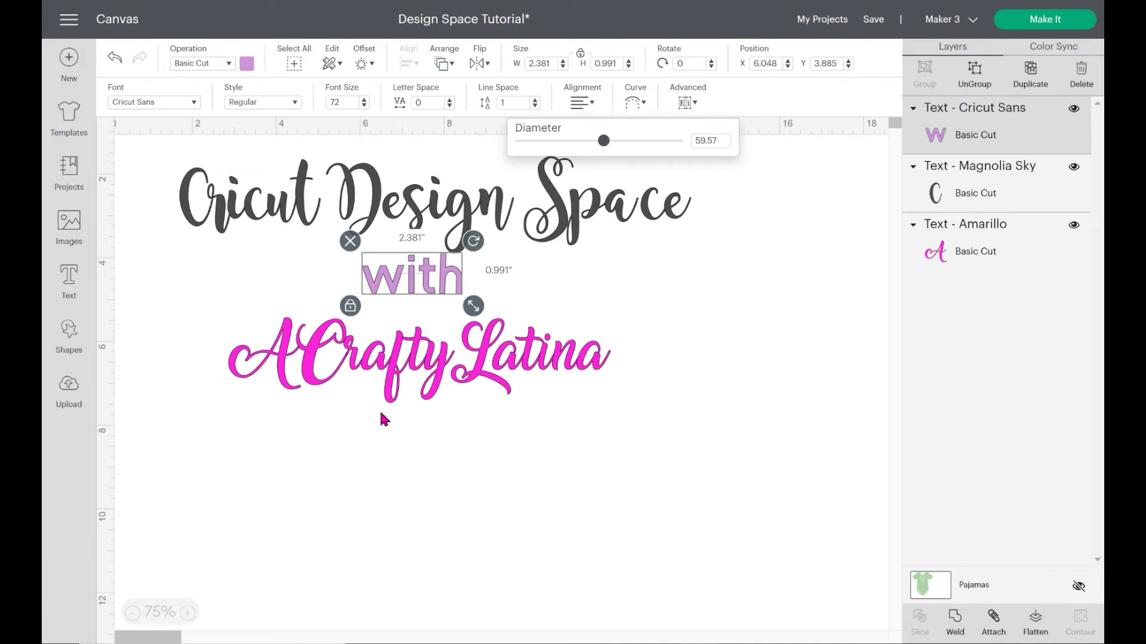
{"action": "left_click", "coordinate": [447, 361]}
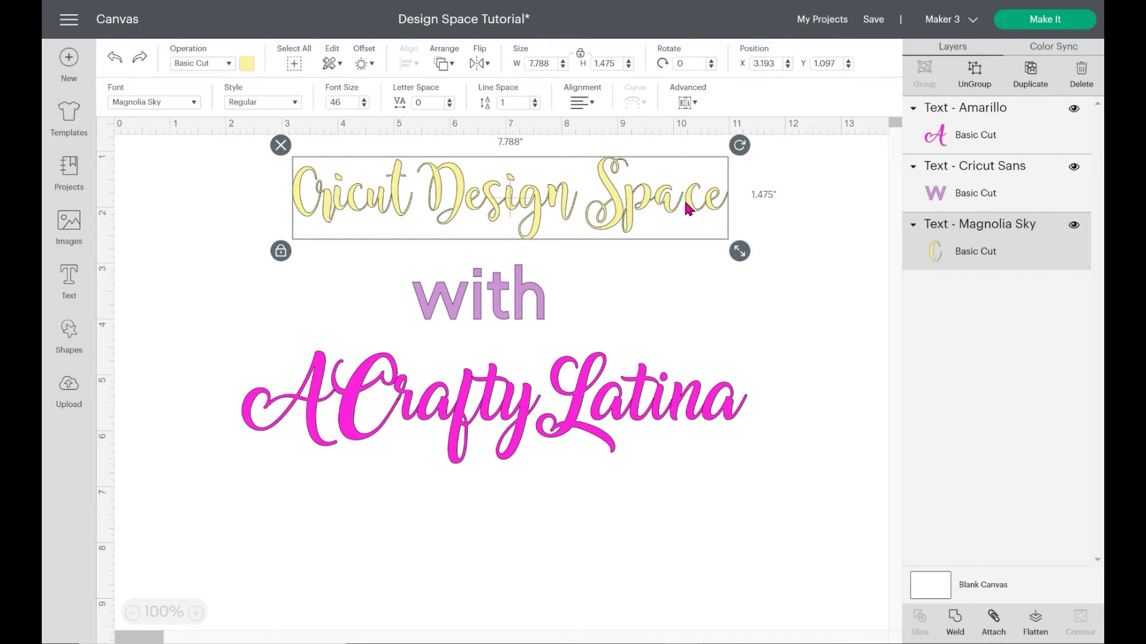
- Try tightening the letter spacing of the yellow "Cricut Design Space" text to -0.5, and reset it to 0
{"action": "left_click", "coordinate": [449, 106]}
{"action": "left_click", "coordinate": [450, 106]}
{"action": "left_click", "coordinate": [449, 105]}
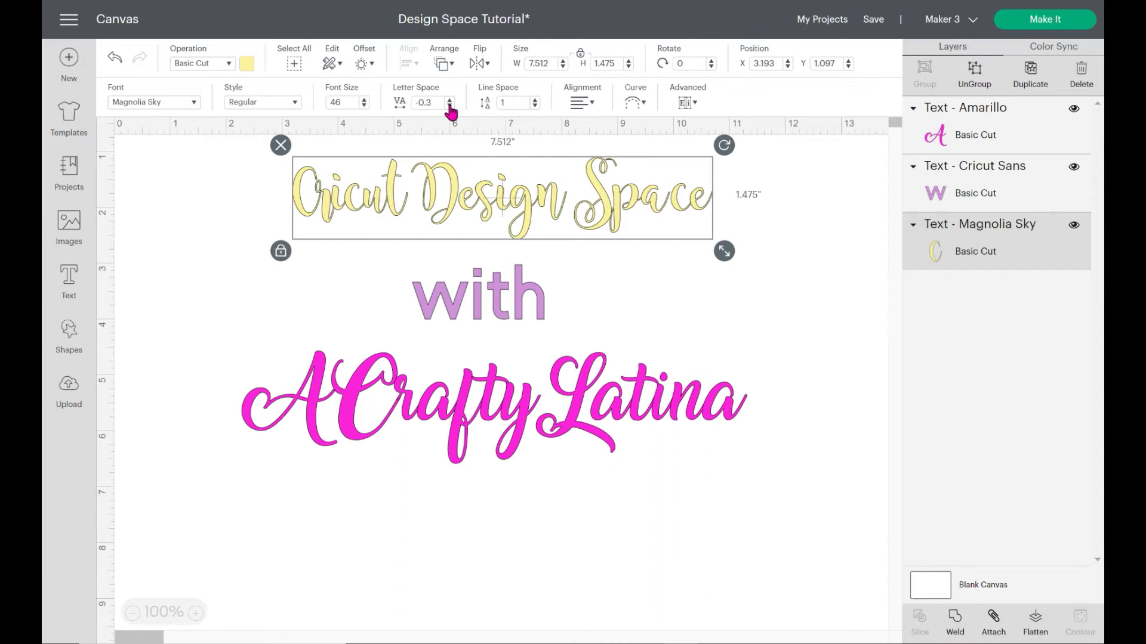
{"action": "left_click", "coordinate": [450, 107]}
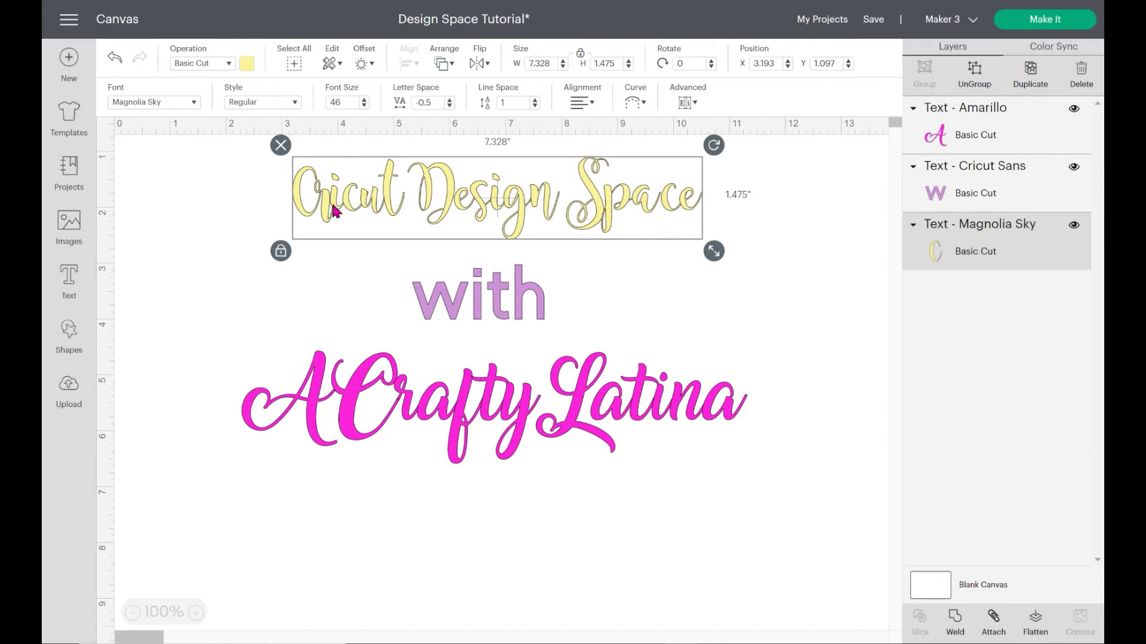
{"action": "left_click", "coordinate": [450, 100]}
{"action": "left_click", "coordinate": [450, 100]}
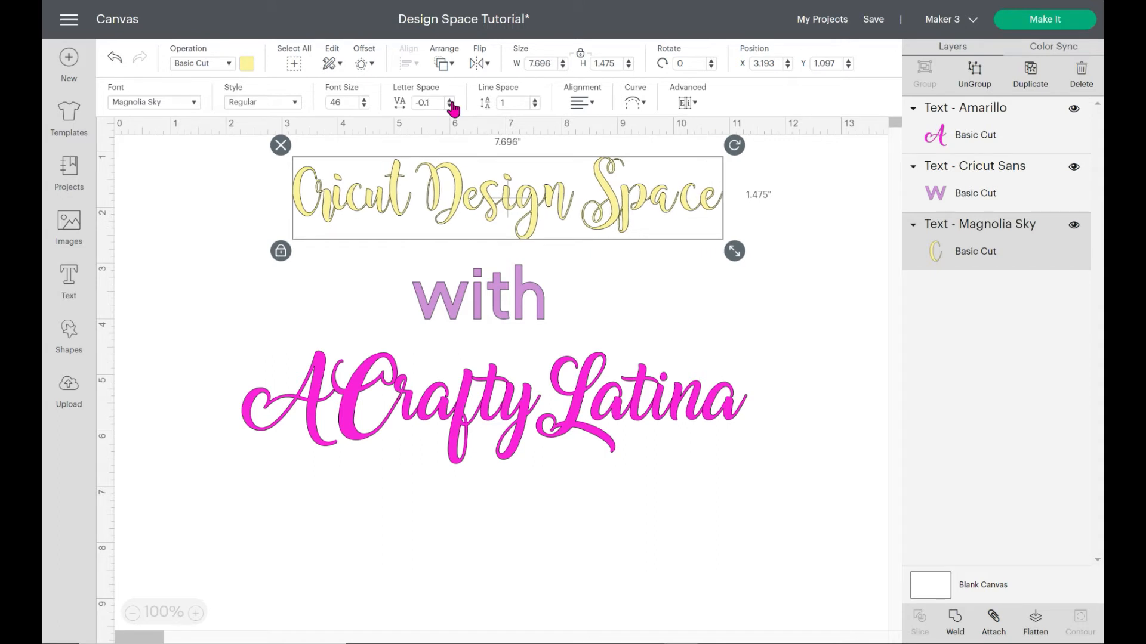
{"action": "left_click", "coordinate": [449, 100]}
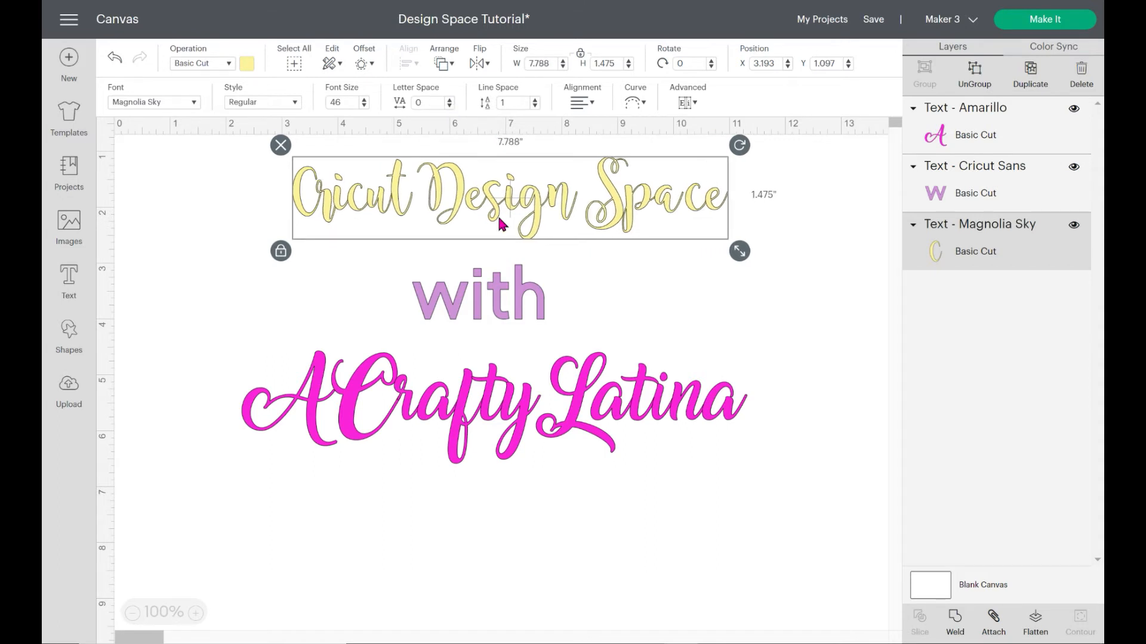
- Ungroup the yellow "Cricut Design Space" text to letters, and try selecting the "c" and "e" of "Space" together
{"action": "left_click", "coordinate": [689, 106]}
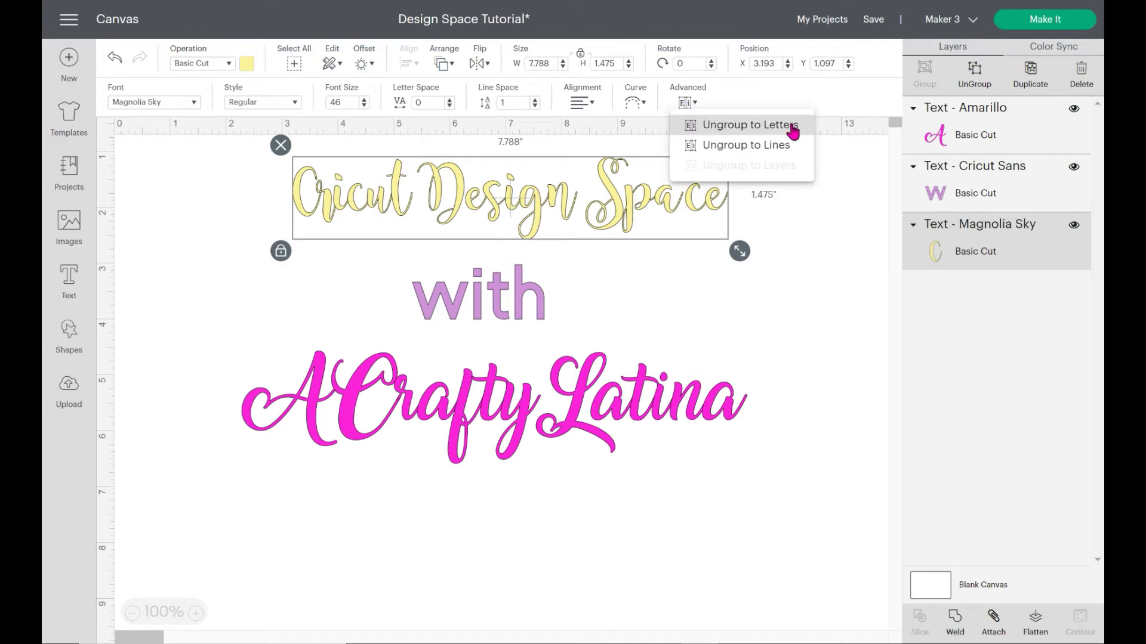
{"action": "left_click", "coordinate": [792, 123]}
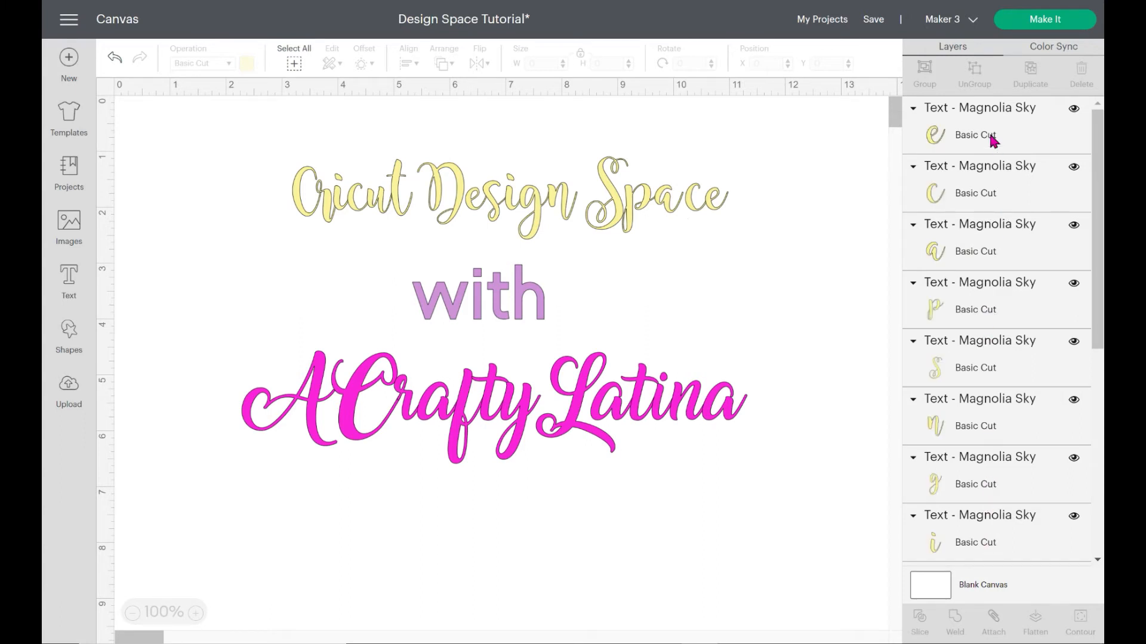
{"action": "left_click", "coordinate": [694, 211]}
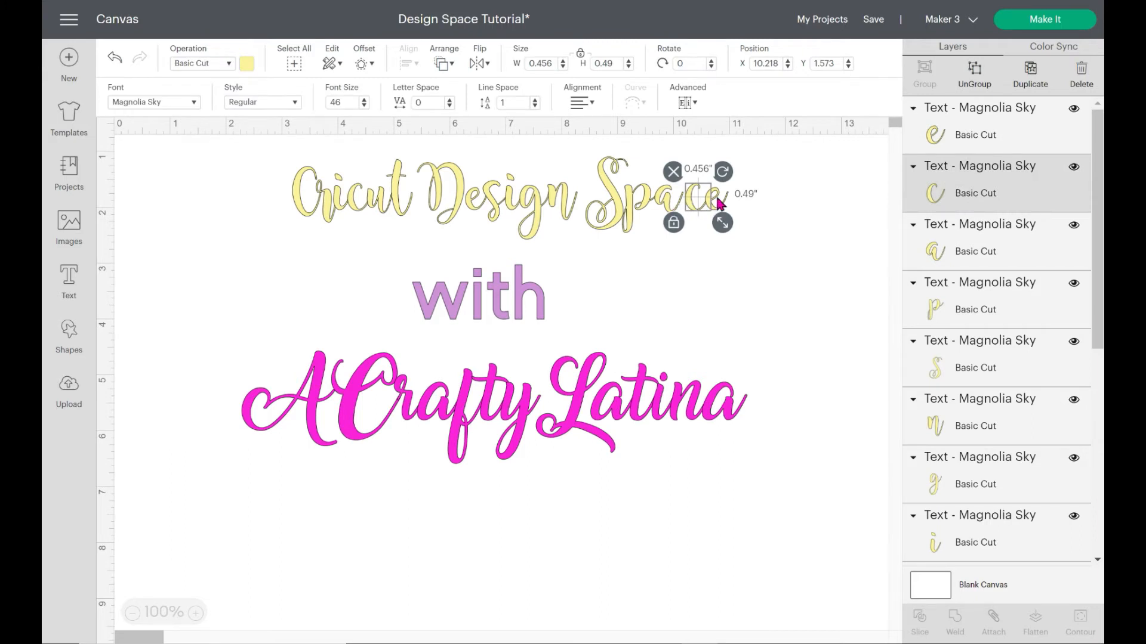
{"action": "left_click", "coordinate": [719, 202], "text": "shift"}
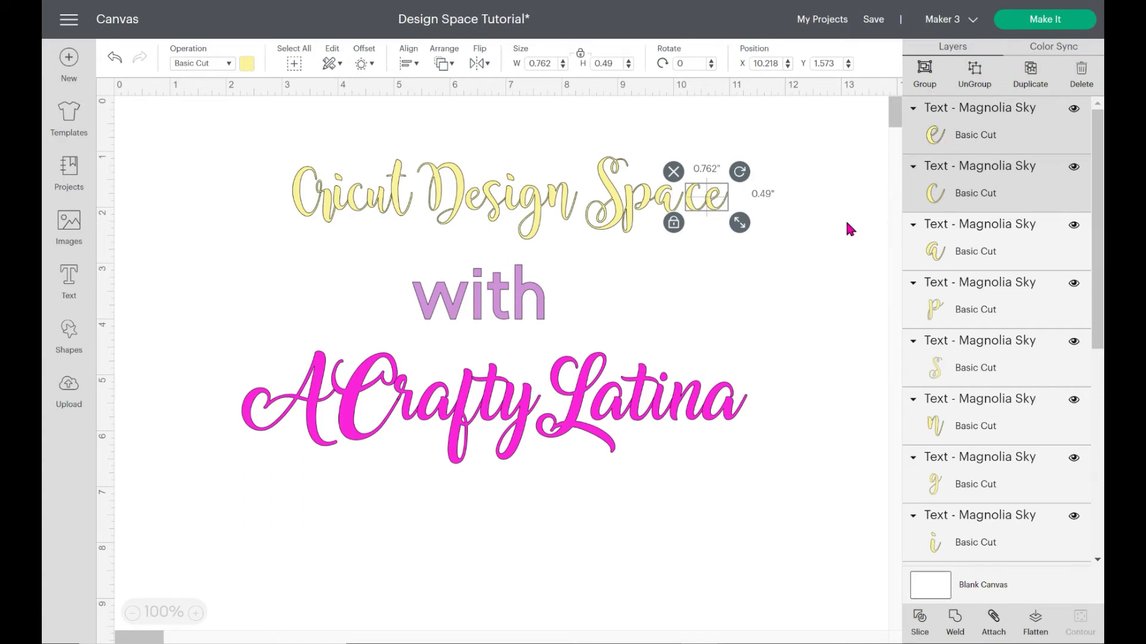
{"action": "left_click", "coordinate": [816, 207]}
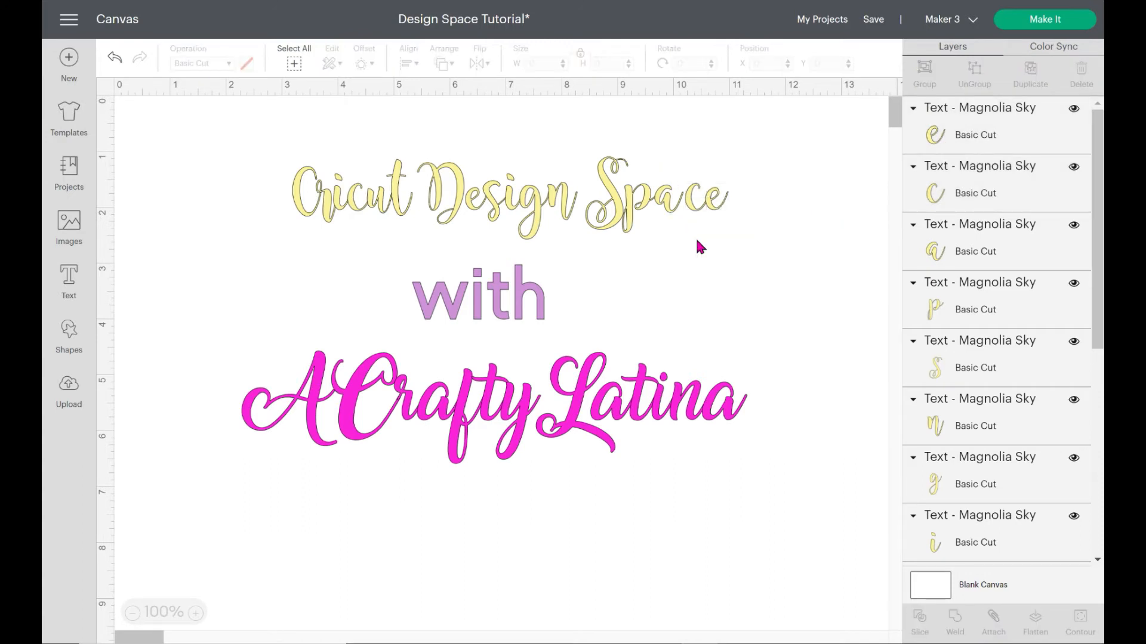
- Select the "c" and "e" of "Space" together and move them slightly closer to the "a"
{"action": "left_click", "coordinate": [692, 211]}
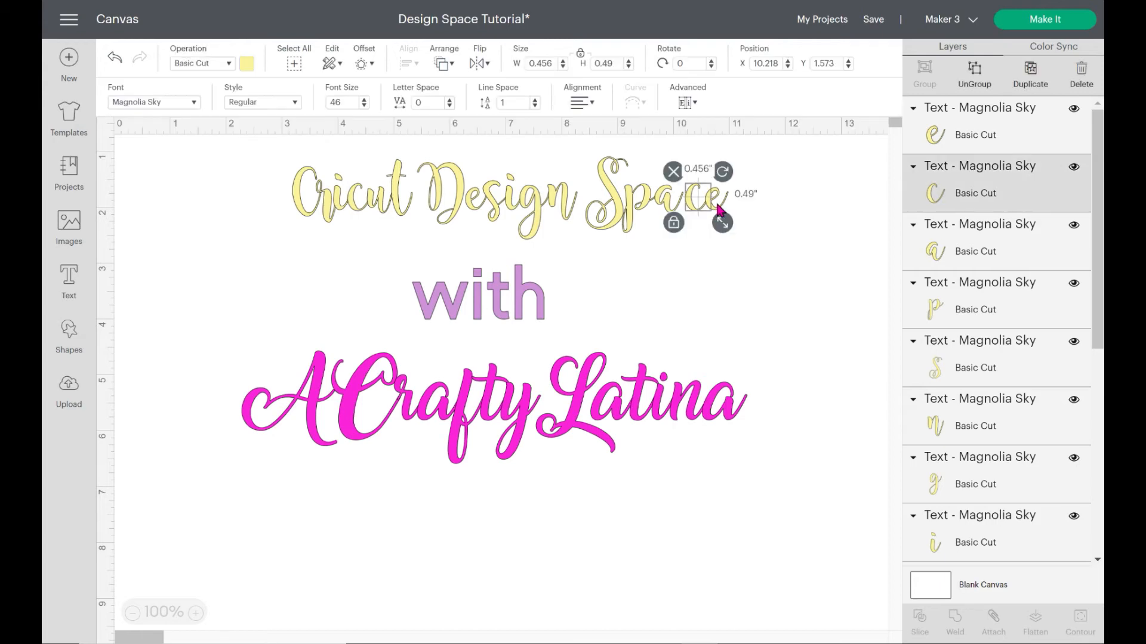
{"action": "left_click", "coordinate": [720, 208], "text": "shift"}
{"action": "left_click", "coordinate": [819, 184]}
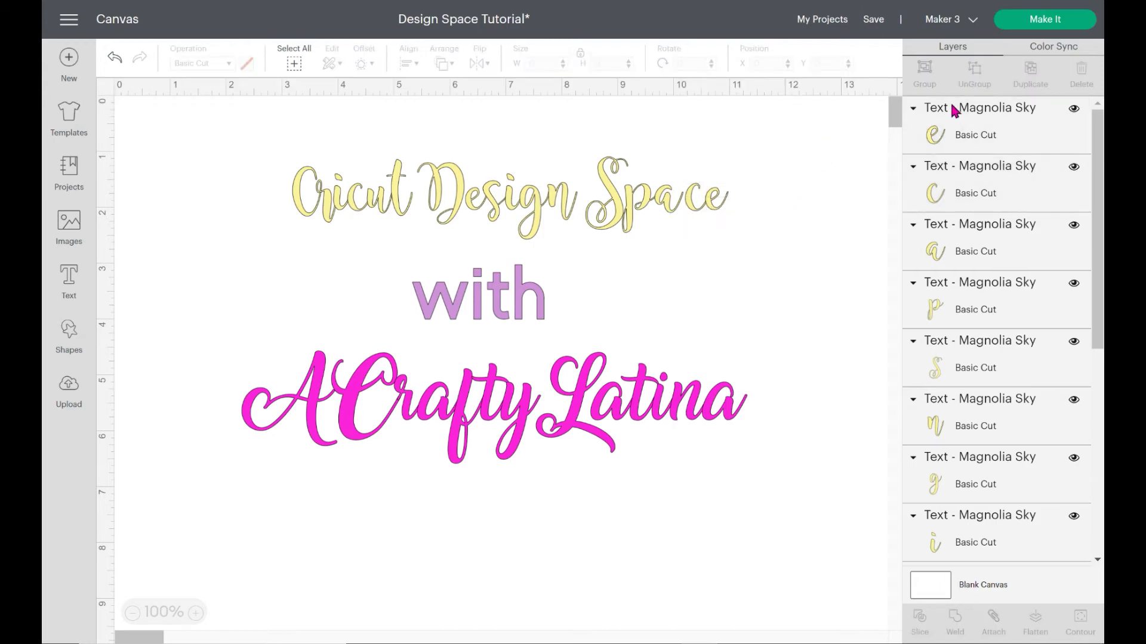
{"action": "left_click", "coordinate": [945, 136]}
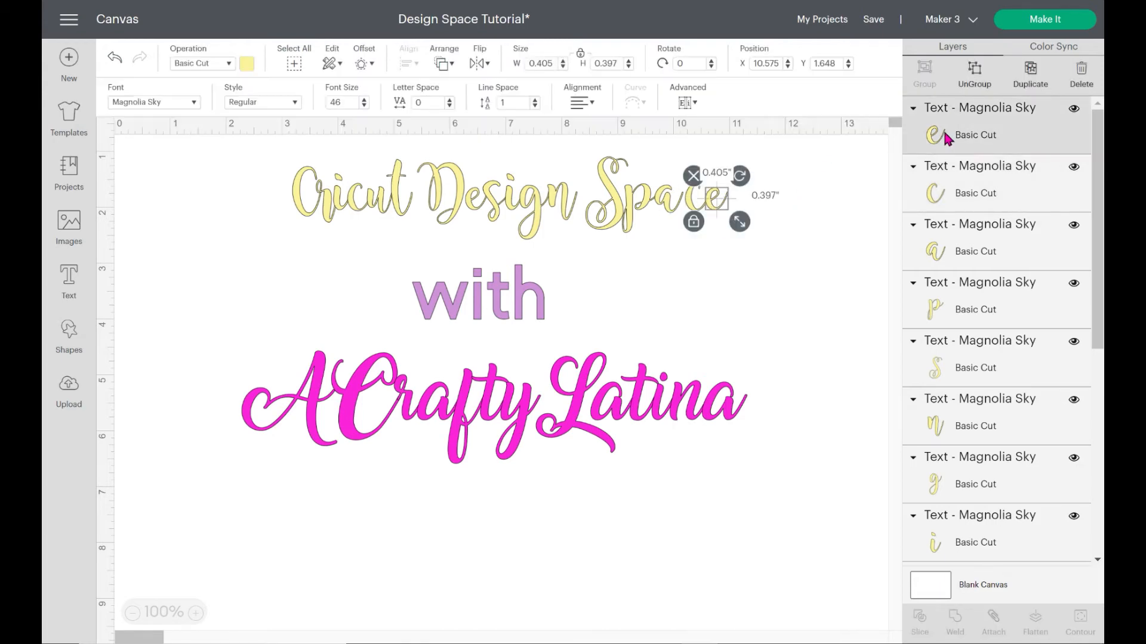
{"action": "left_click", "coordinate": [947, 172], "text": "shift"}
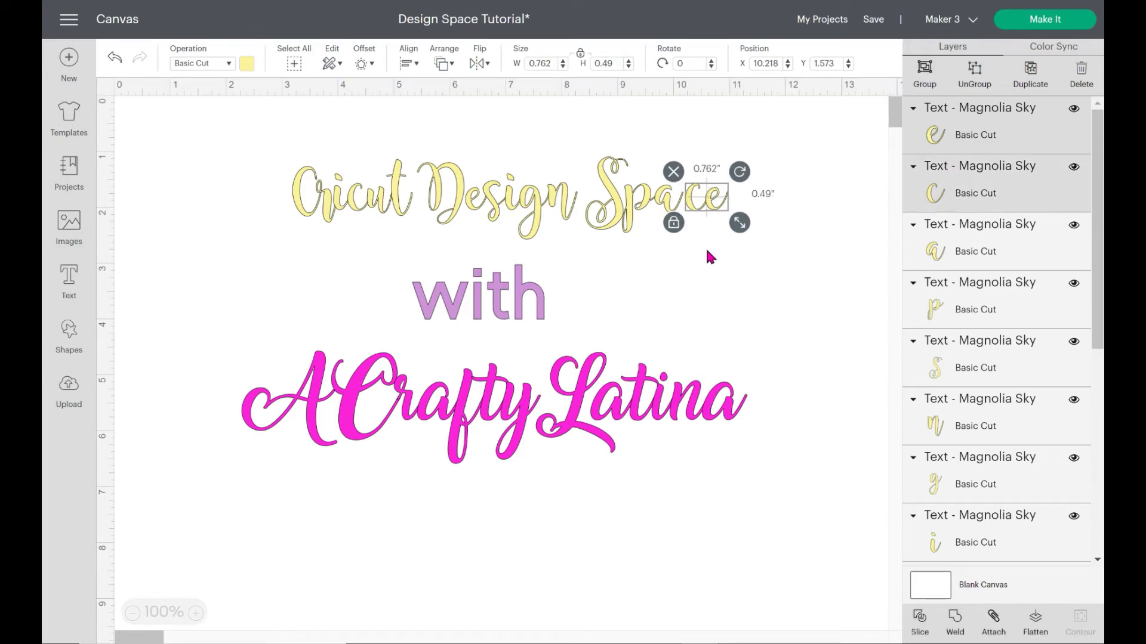
{"action": "left_click_drag", "start_coordinate": [707, 204], "coordinate": [704, 204]}
{"action": "key", "text": "ctrl+z"}
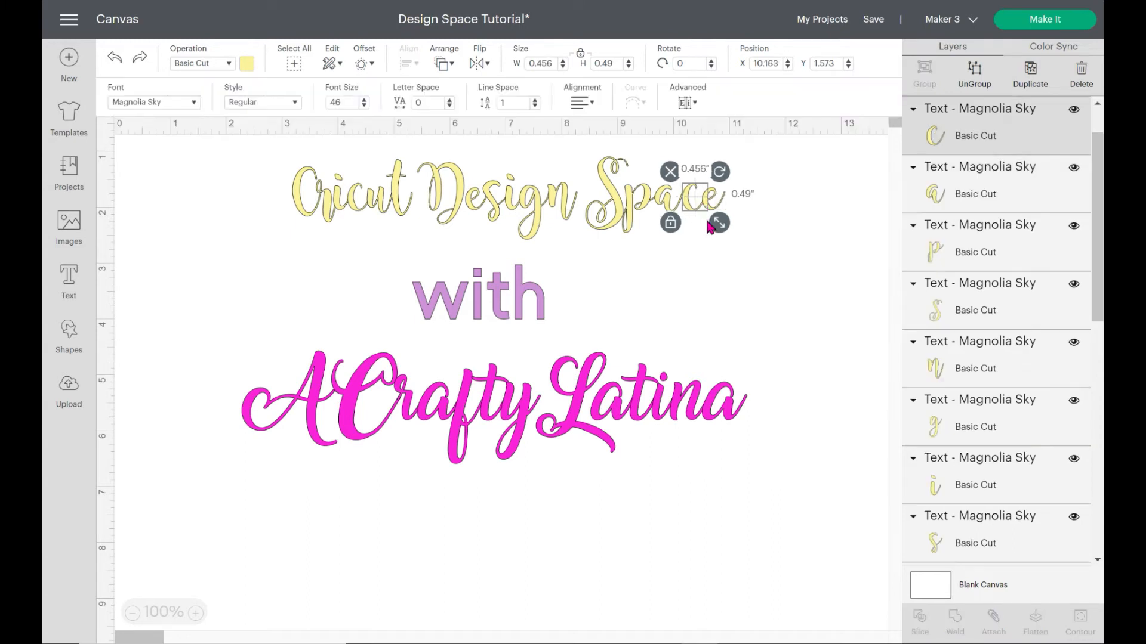
{"action": "key", "text": "ctrl+z"}
{"action": "left_click", "coordinate": [770, 219]}
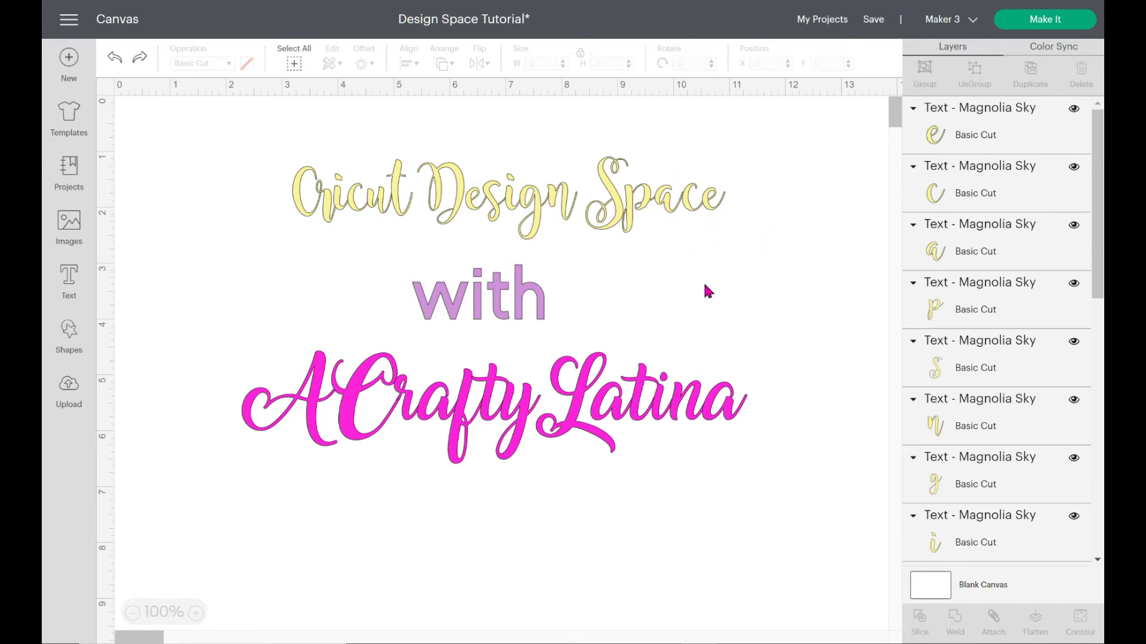
- Review the project's colors in Color Sync, and return to the start of the layer list
{"action": "left_click", "coordinate": [536, 316]}
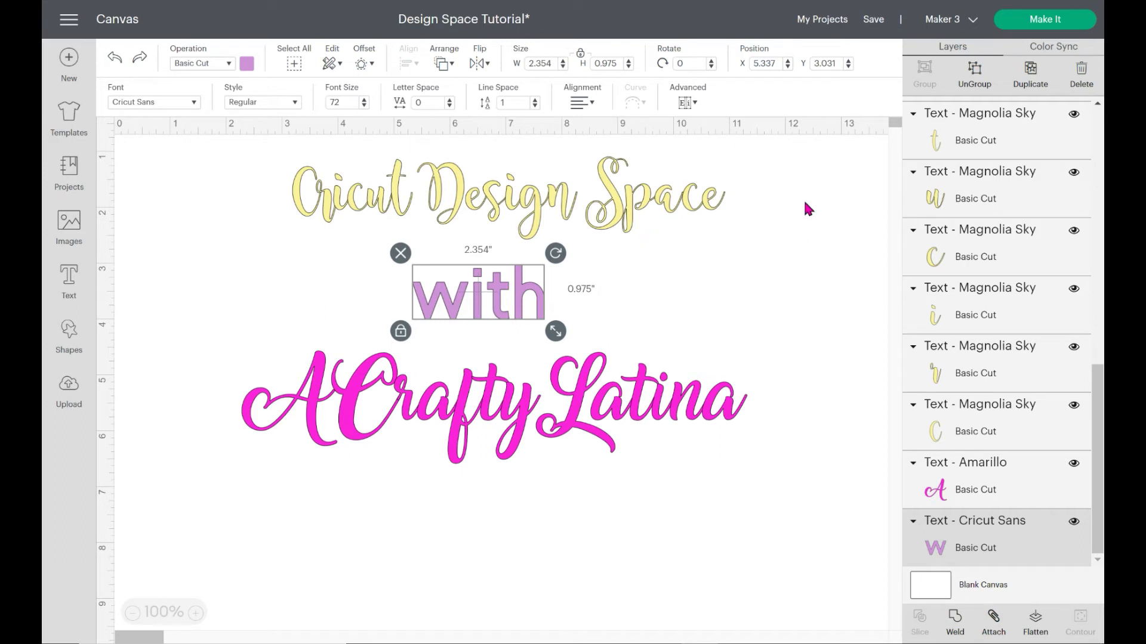
{"action": "left_click", "coordinate": [1067, 52]}
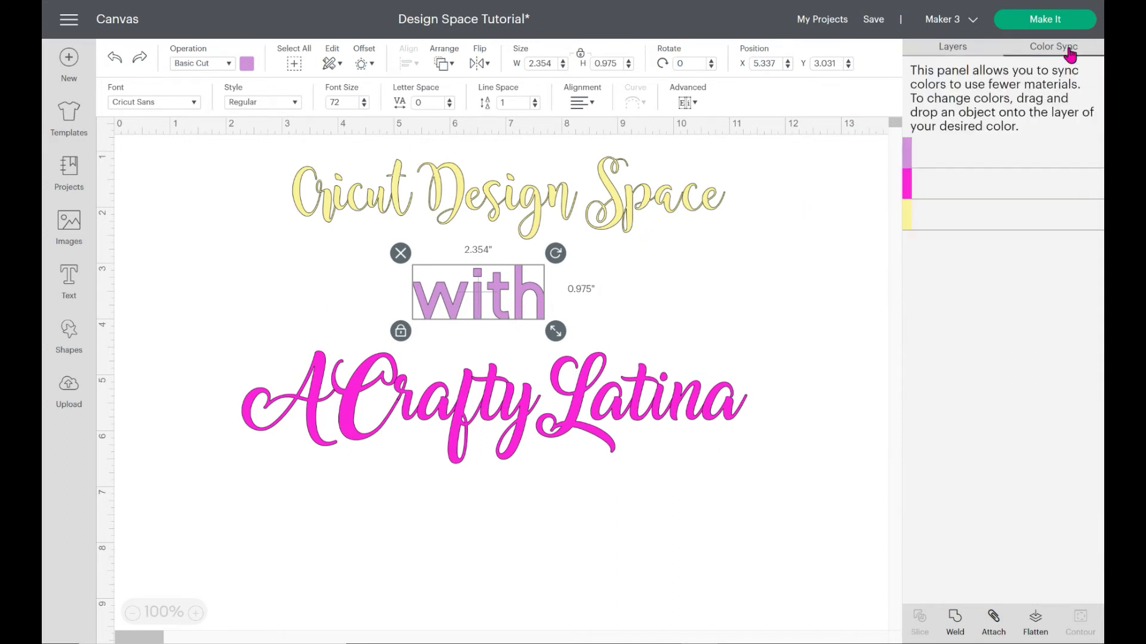
{"action": "left_click", "coordinate": [954, 51]}
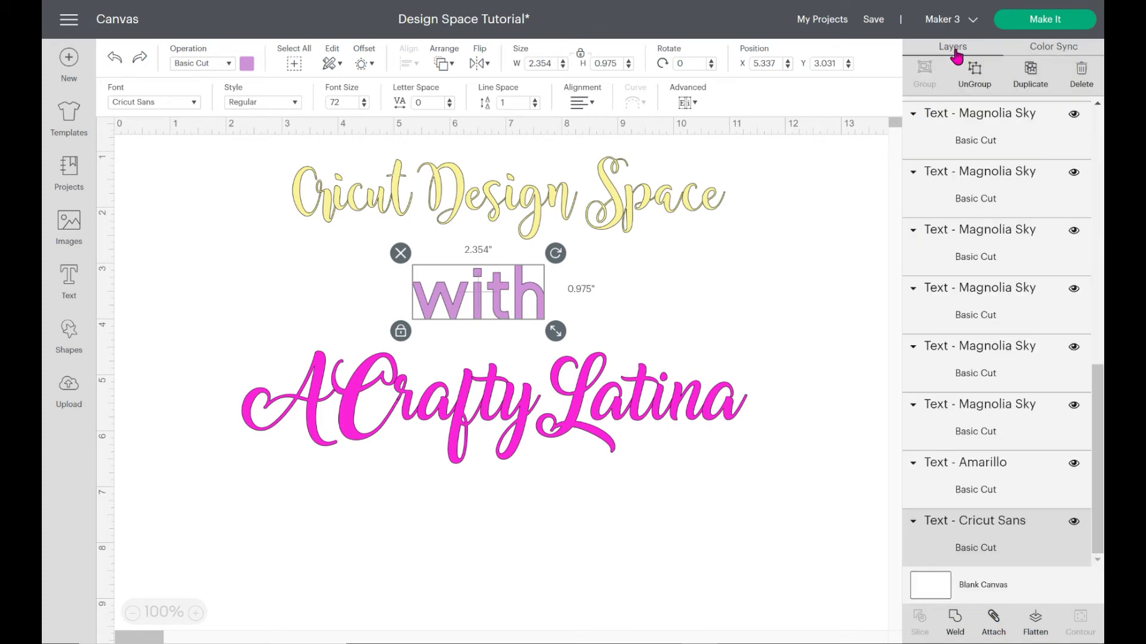
{"action": "left_click_drag", "start_coordinate": [1102, 413], "coordinate": [576, 55]}
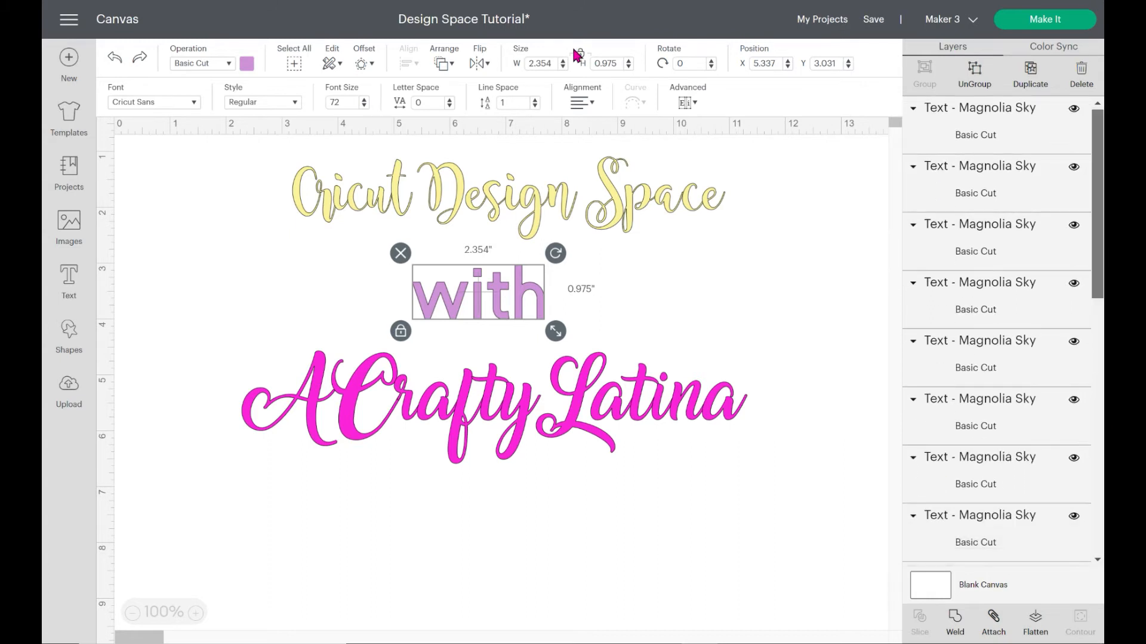
- Move the pink "ACraftyLatina" text down to about Y 5.2 and the word "with" down to about Y 3.3
{"action": "left_click", "coordinate": [416, 436]}
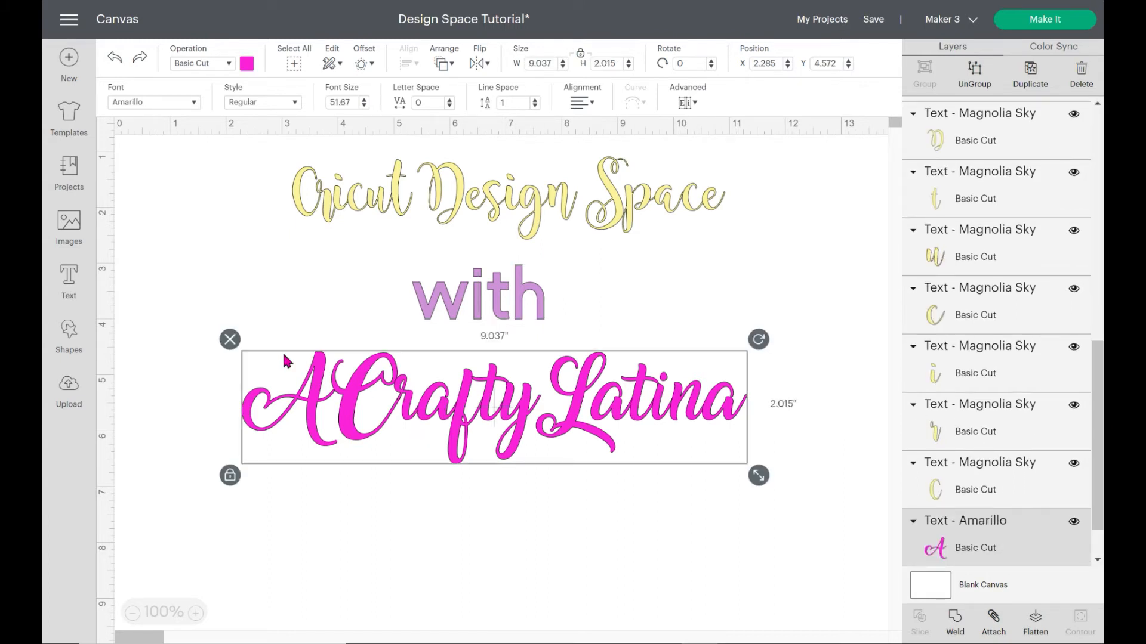
{"action": "left_click_drag", "start_coordinate": [477, 431], "coordinate": [480, 436]}
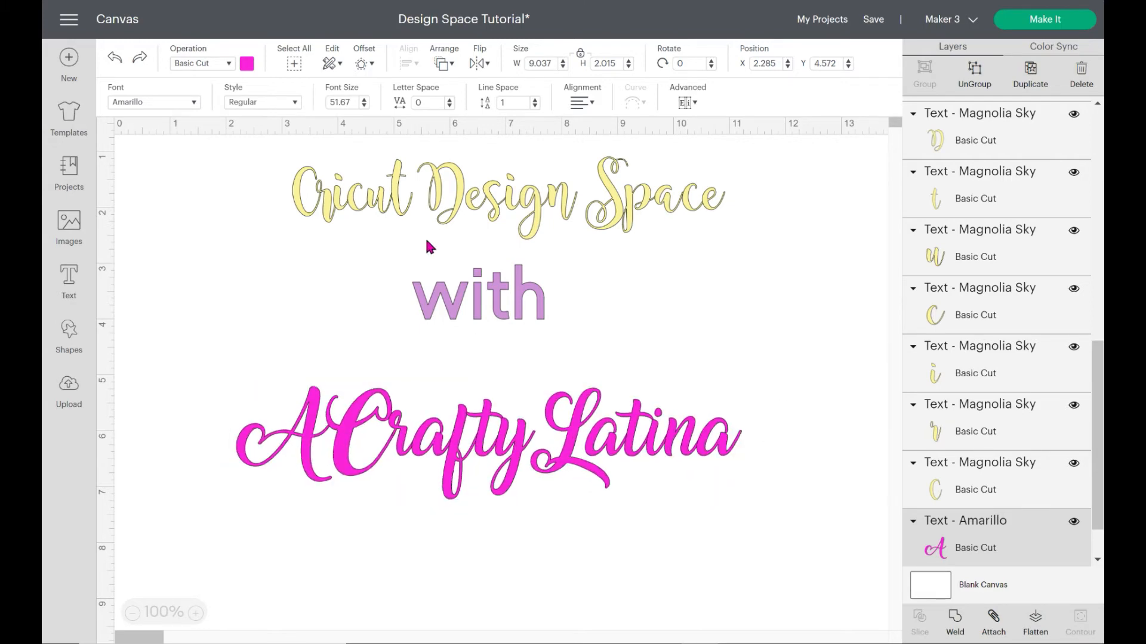
{"action": "left_click_drag", "start_coordinate": [459, 306], "coordinate": [437, 320]}
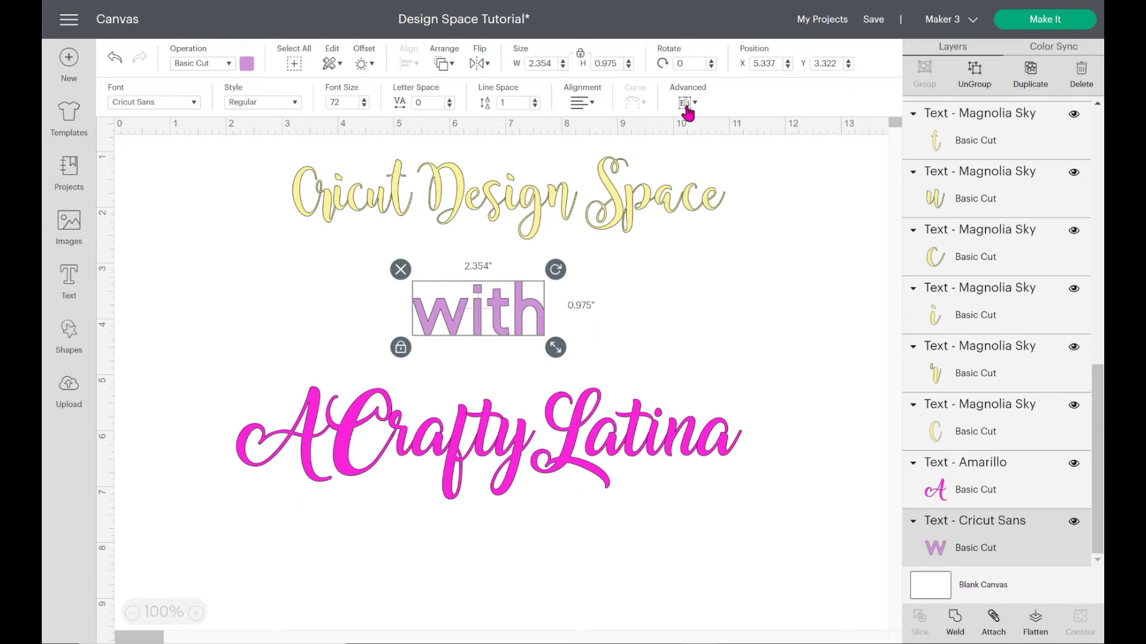
- Select a single yellow letter, the "with" text and the "ACraftyLatina" text in turn to compare their layers
{"action": "left_click", "coordinate": [704, 200]}
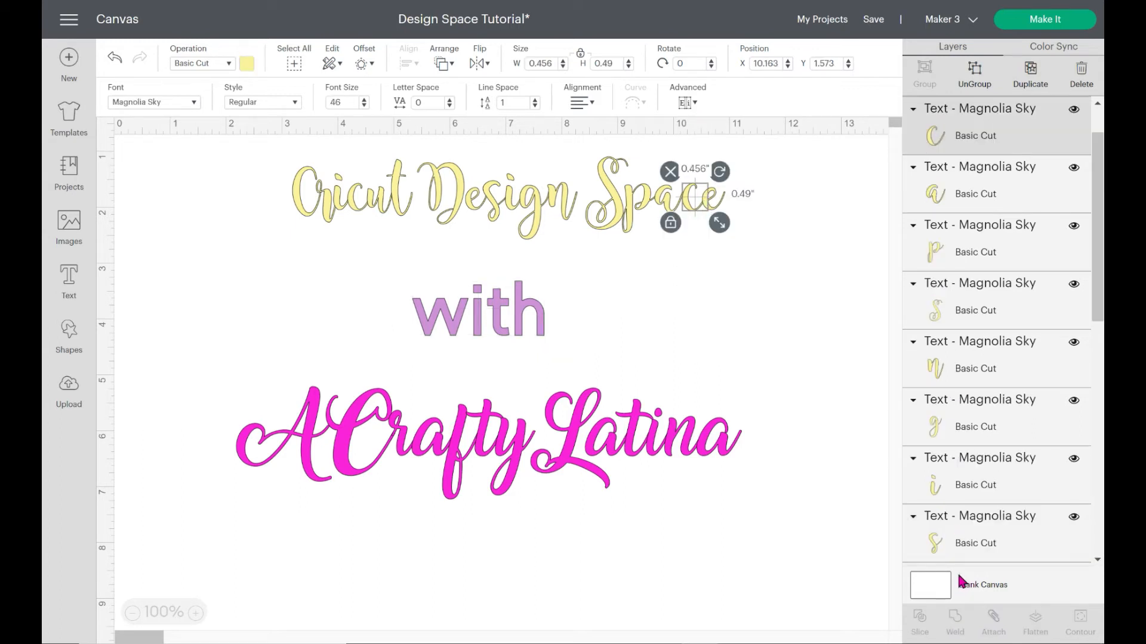
{"action": "left_click_drag", "start_coordinate": [1098, 266], "coordinate": [1098, 499]}
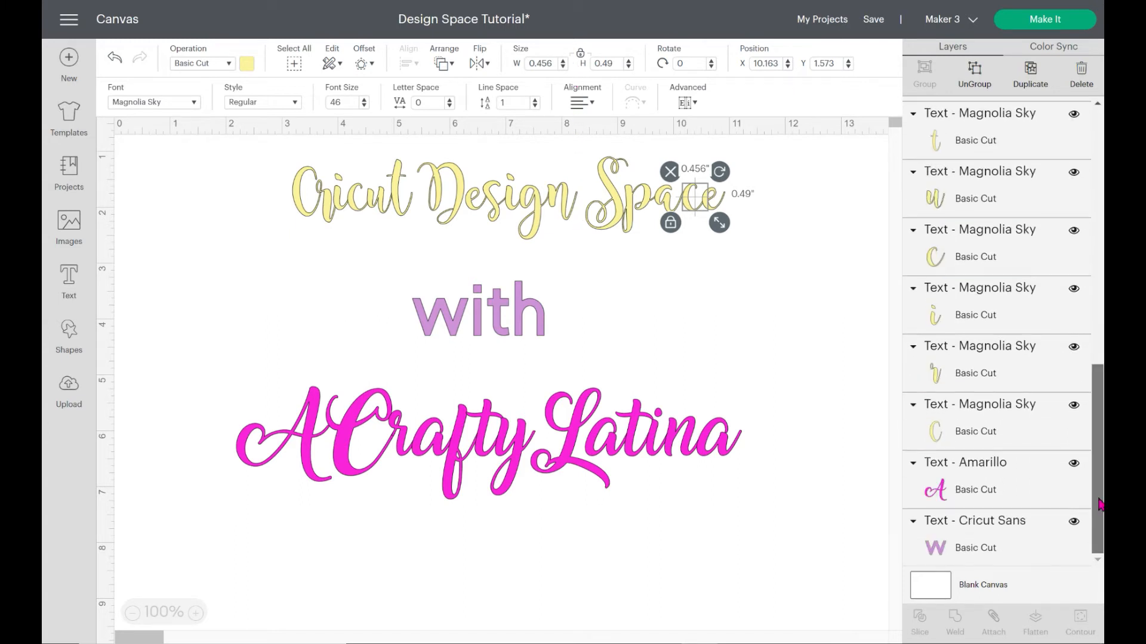
{"action": "left_click", "coordinate": [939, 486]}
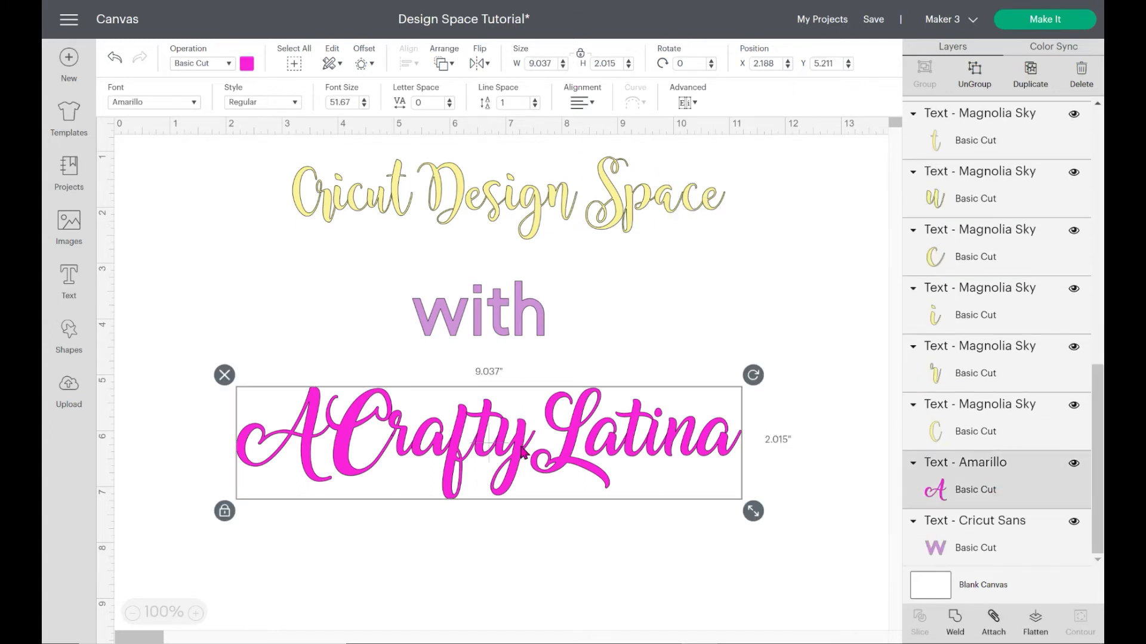
{"action": "left_click", "coordinate": [460, 332]}
{"action": "left_click", "coordinate": [437, 460]}
- Group all the separate letters of "Cricut Design Space" into one object
{"action": "left_click_drag", "start_coordinate": [1097, 376], "coordinate": [1092, 108]}
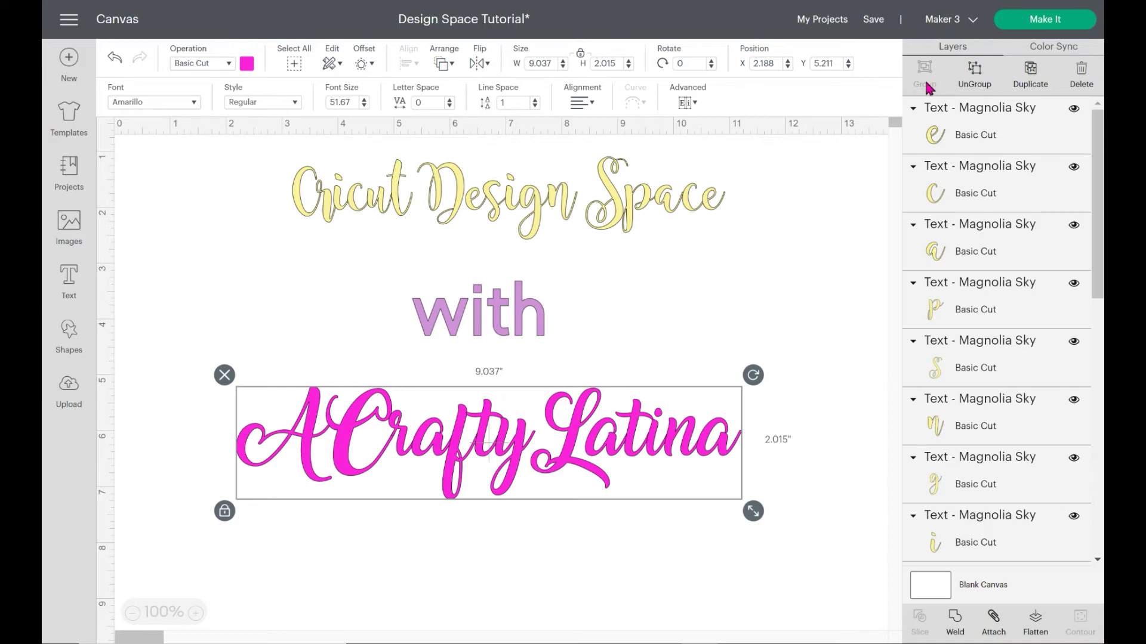
{"action": "left_click_drag", "start_coordinate": [258, 157], "coordinate": [739, 213]}
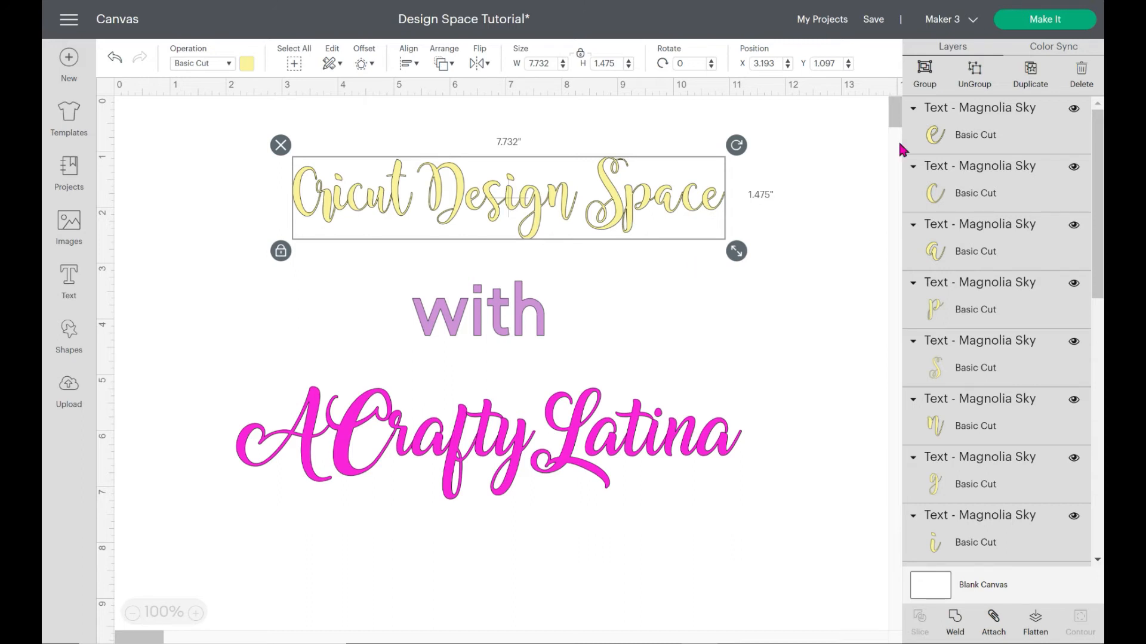
{"action": "left_click", "coordinate": [935, 73]}
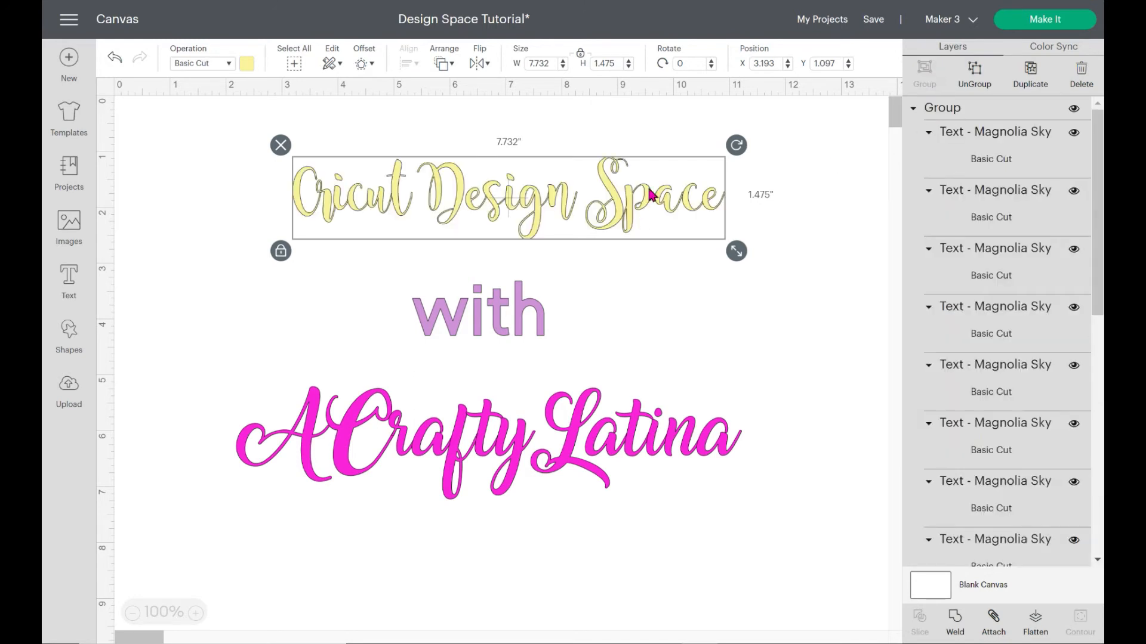
- Reposition the grouped "Cricut Design Space" lettering to about X 3.0, Y 0.8
{"action": "left_click_drag", "start_coordinate": [550, 205], "coordinate": [507, 200]}
{"action": "left_click_drag", "start_coordinate": [576, 205], "coordinate": [615, 196]}
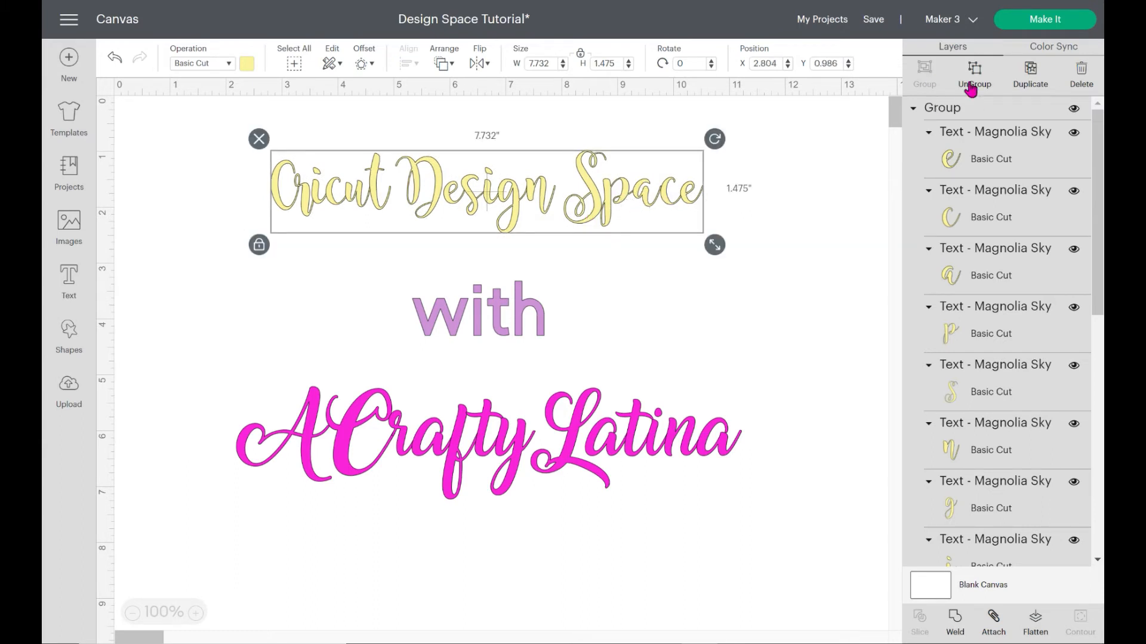
{"action": "left_click_drag", "start_coordinate": [597, 165], "coordinate": [609, 194]}
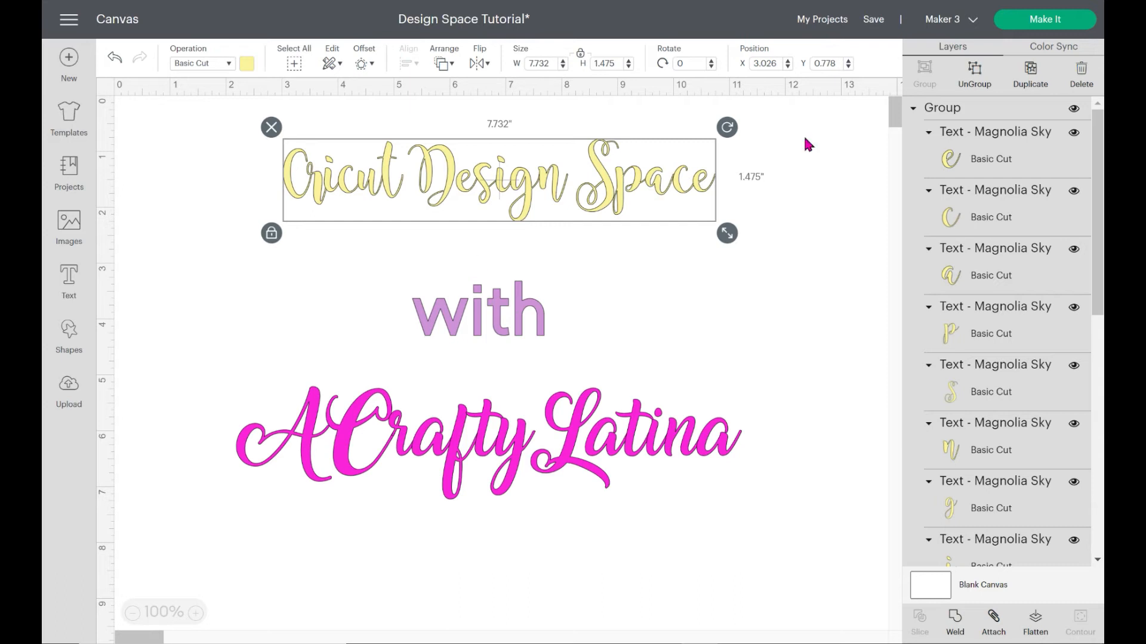
- Try duplicating the "Cricut Design Space" group and moving the copy, and delete the copy
{"action": "left_click", "coordinate": [1041, 88]}
{"action": "left_click_drag", "start_coordinate": [556, 213], "coordinate": [563, 291]}
{"action": "left_click", "coordinate": [276, 224]}
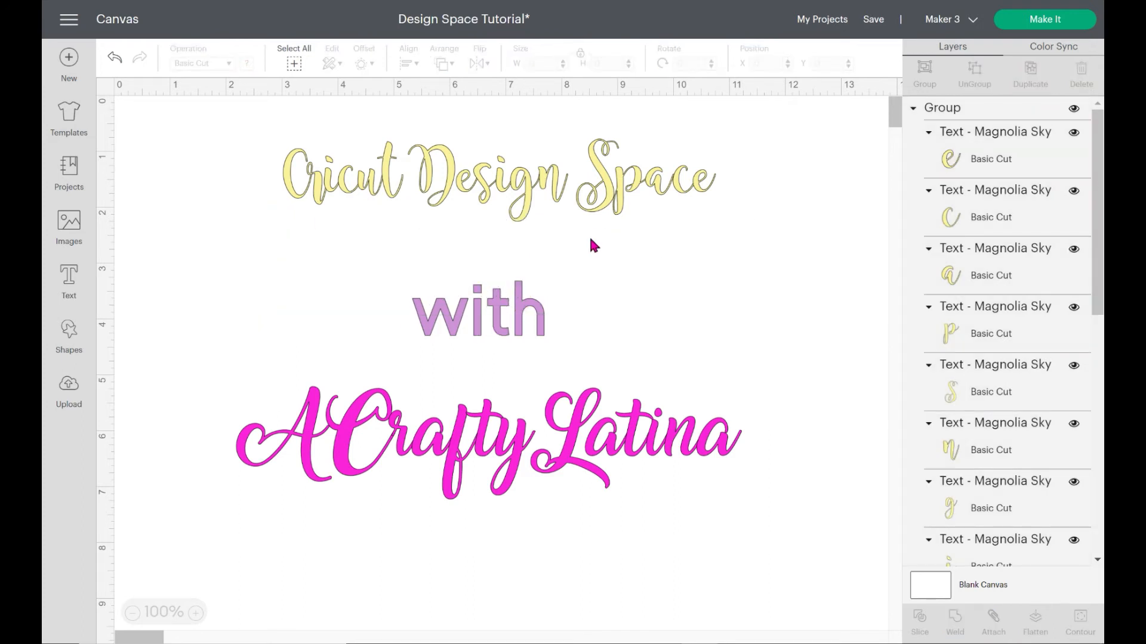
- Review the layers of the grouped "Cricut Design Space" lettering and view the project's colors in Color Sync
{"action": "left_click", "coordinate": [498, 210]}
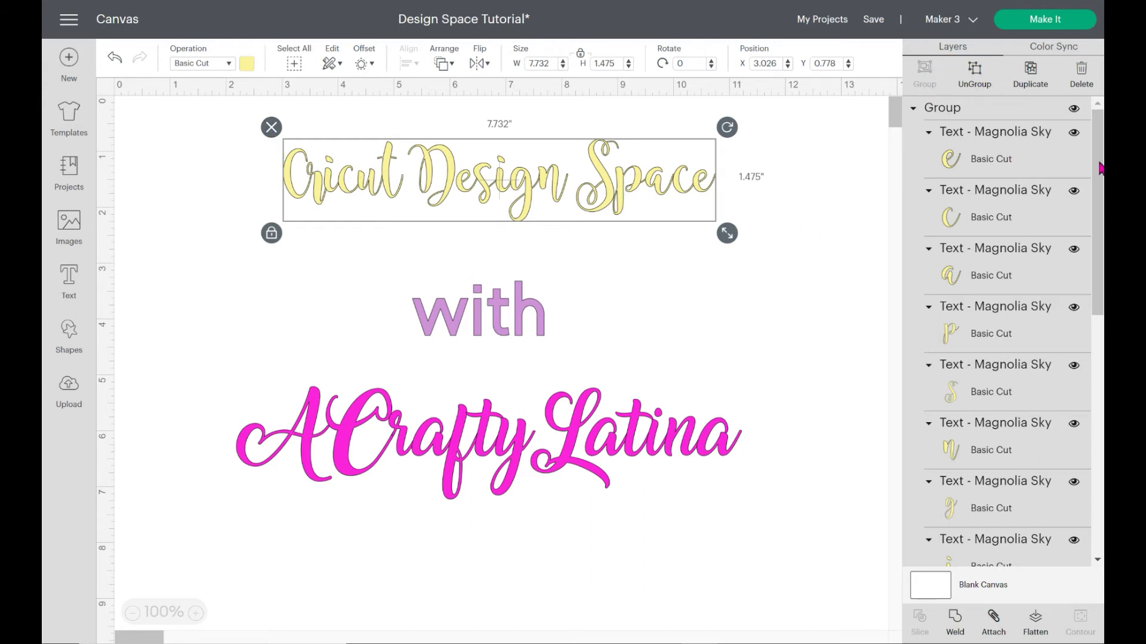
{"action": "left_click_drag", "start_coordinate": [1101, 160], "coordinate": [1102, 421]}
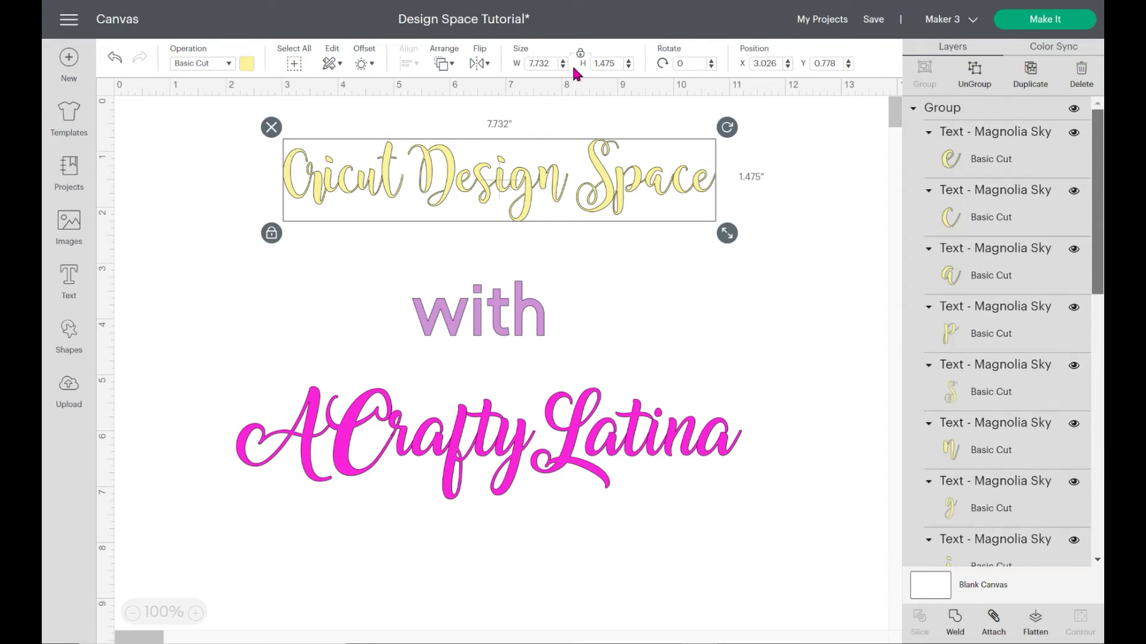
{"action": "left_click", "coordinate": [1054, 47]}
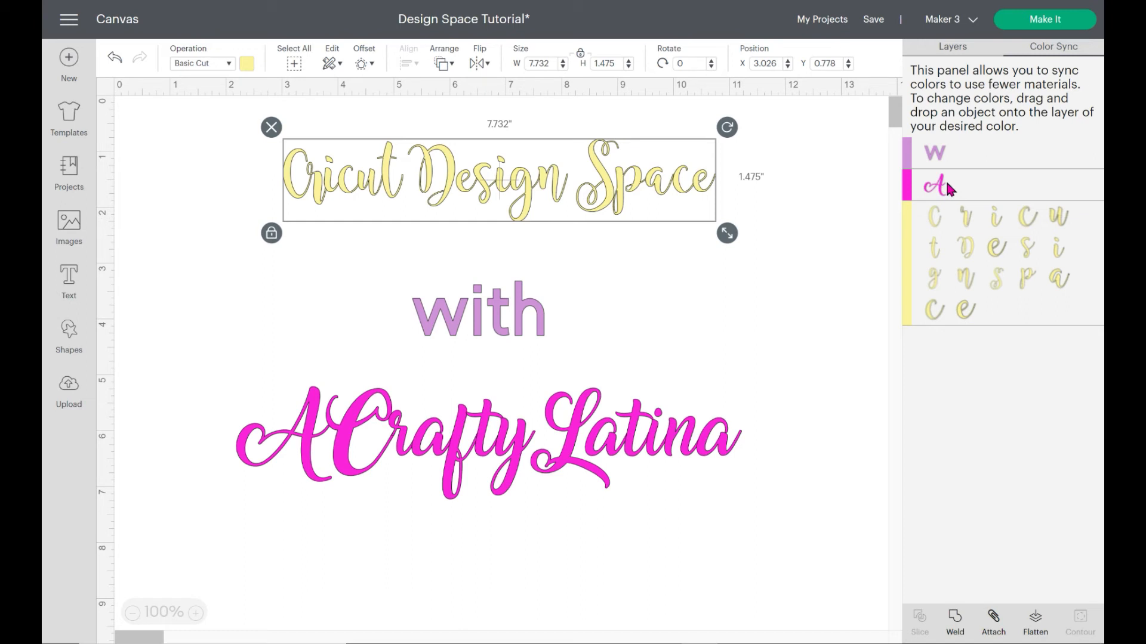
- View the color options of the "with" text and close them
{"action": "left_click", "coordinate": [533, 330]}
{"action": "left_click", "coordinate": [248, 64]}
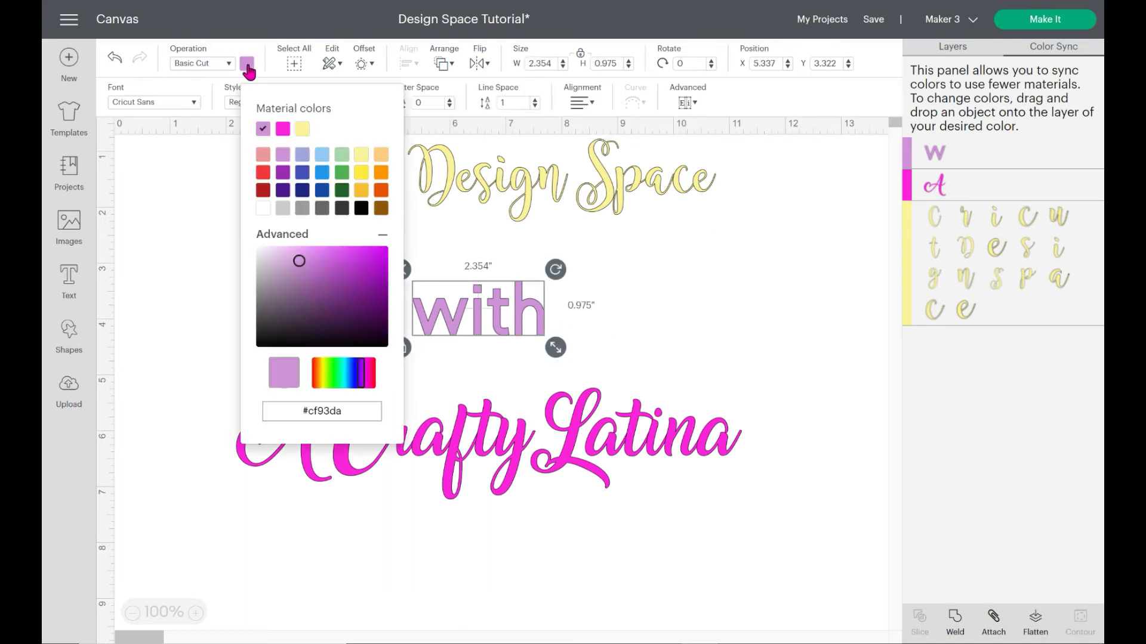
{"action": "left_click", "coordinate": [194, 220]}
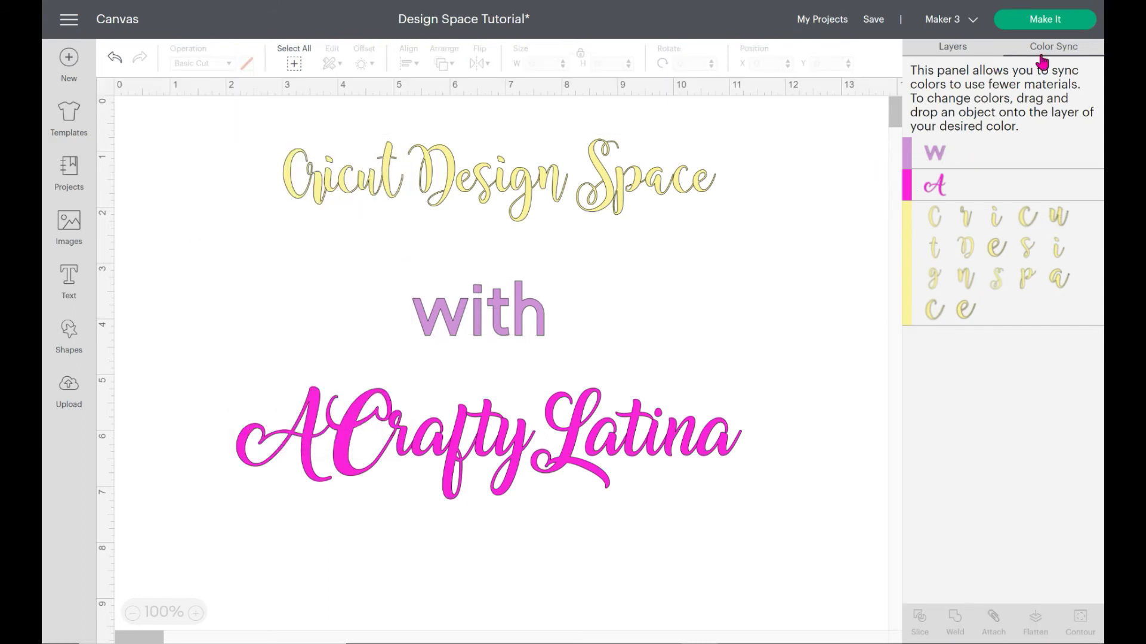
- Reposition the "with" text to about X 5.5, Y 3.06
{"action": "left_click", "coordinate": [523, 312]}
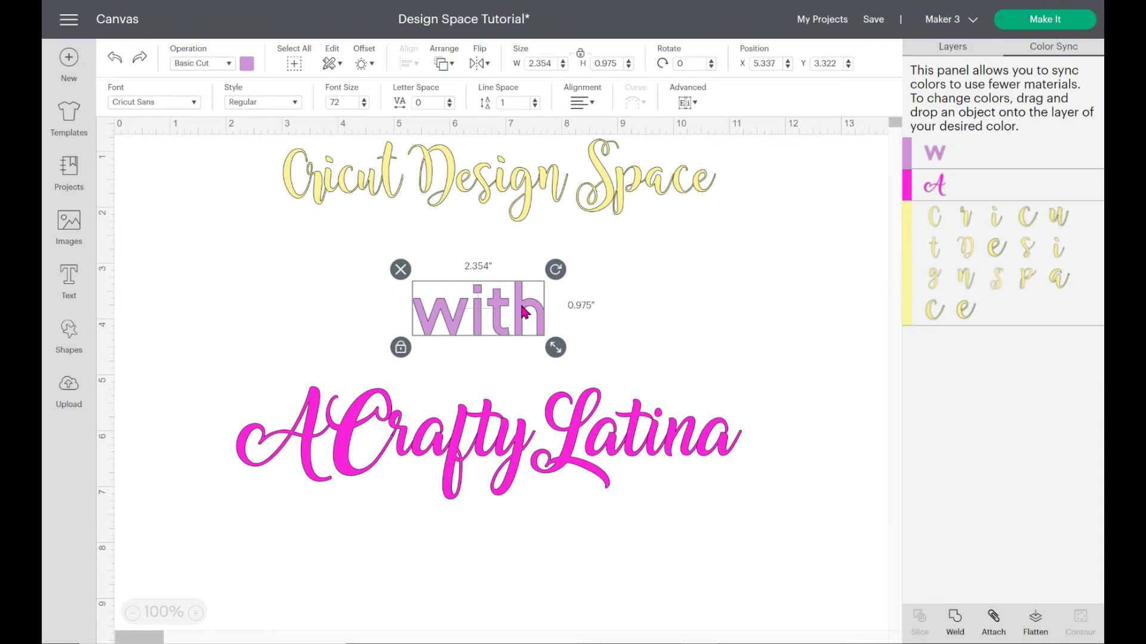
{"action": "left_click_drag", "start_coordinate": [522, 307], "coordinate": [531, 293]}
{"action": "left_click", "coordinate": [526, 450]}
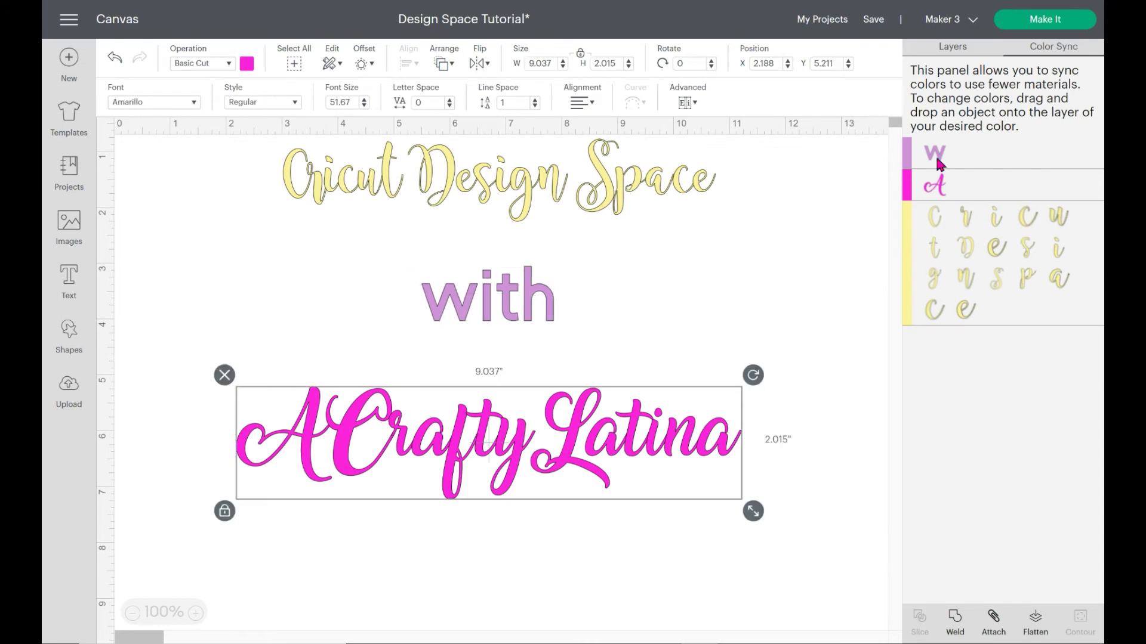
- Try syncing the "with" text to the pink of "ACraftyLatina" in Color Sync, and undo the color change
{"action": "left_click", "coordinate": [523, 302]}
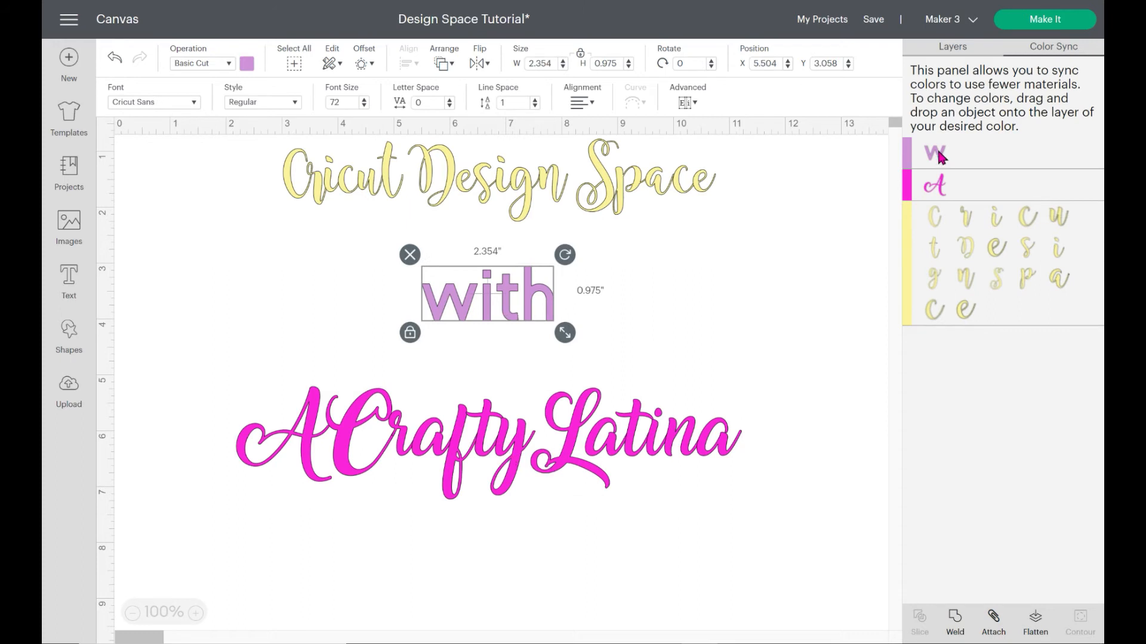
{"action": "left_click_drag", "start_coordinate": [938, 156], "coordinate": [946, 156]}
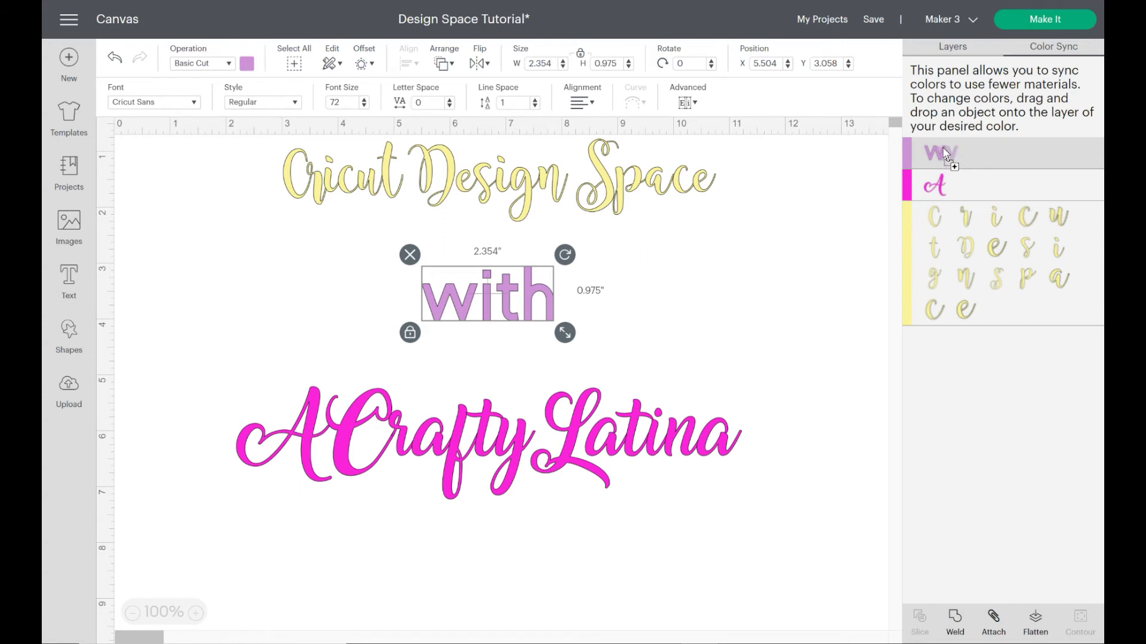
{"action": "left_click_drag", "start_coordinate": [943, 148], "coordinate": [946, 149]}
{"action": "left_click_drag", "start_coordinate": [955, 163], "coordinate": [974, 192]}
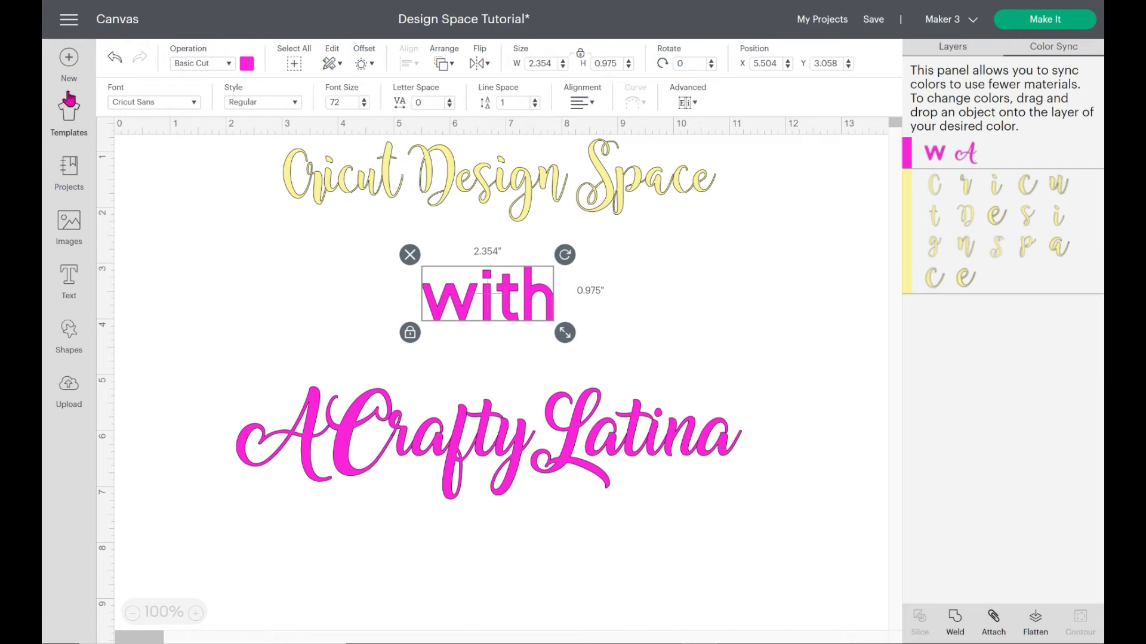
{"action": "left_click", "coordinate": [115, 60]}
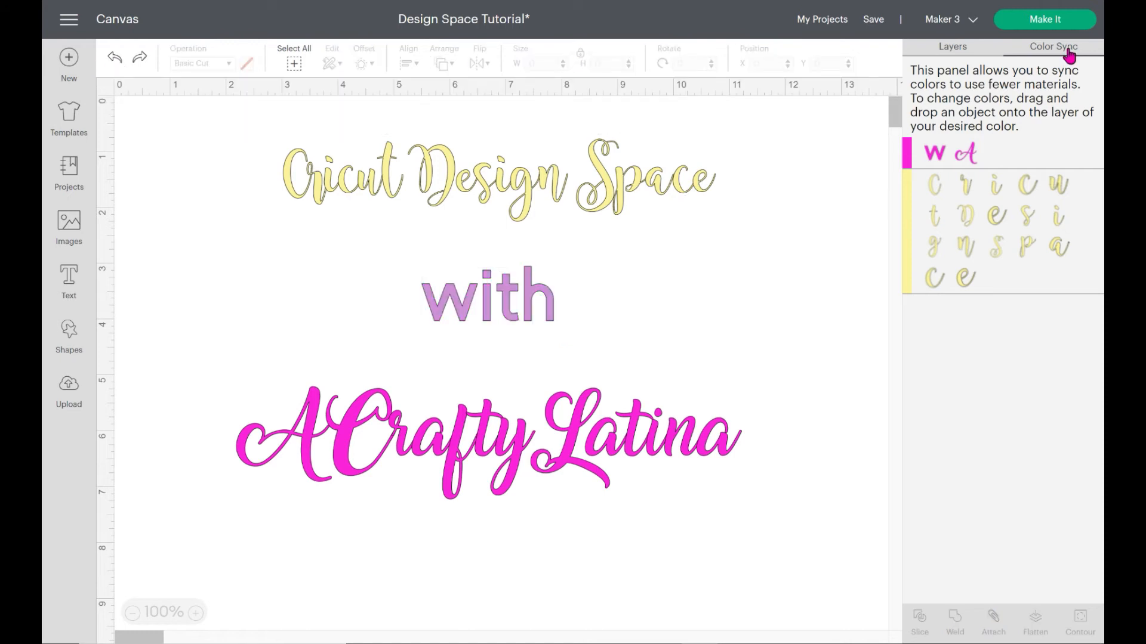
- Return to the layers list and reposition the "Cricut Design Space" group to about X 2.5, Y 0.86
{"action": "left_click", "coordinate": [949, 54]}
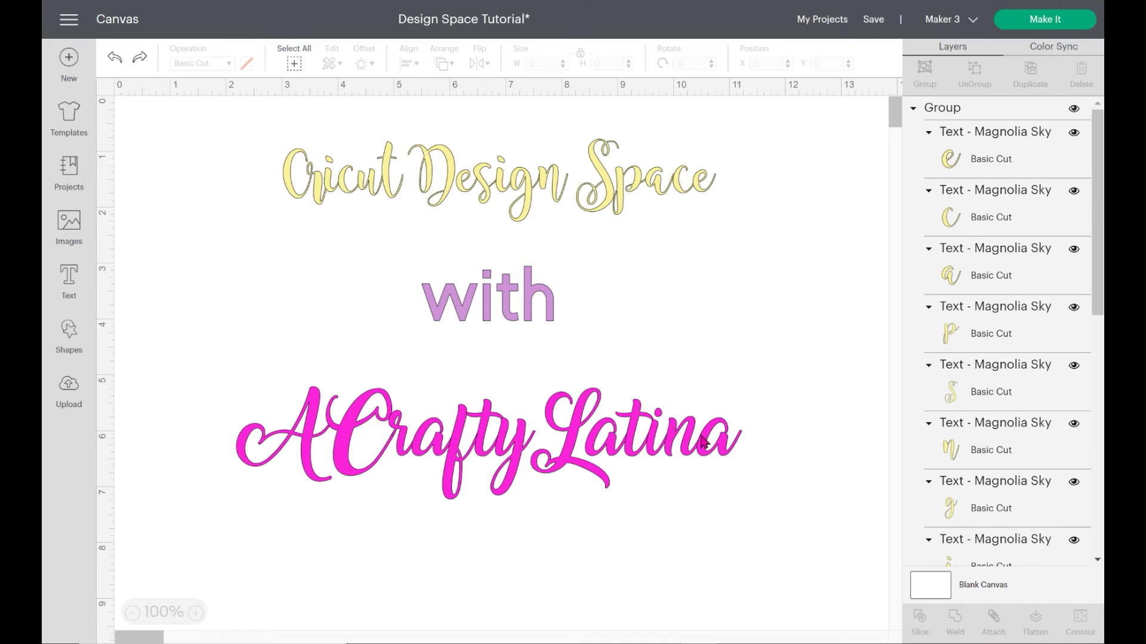
{"action": "left_click", "coordinate": [542, 312]}
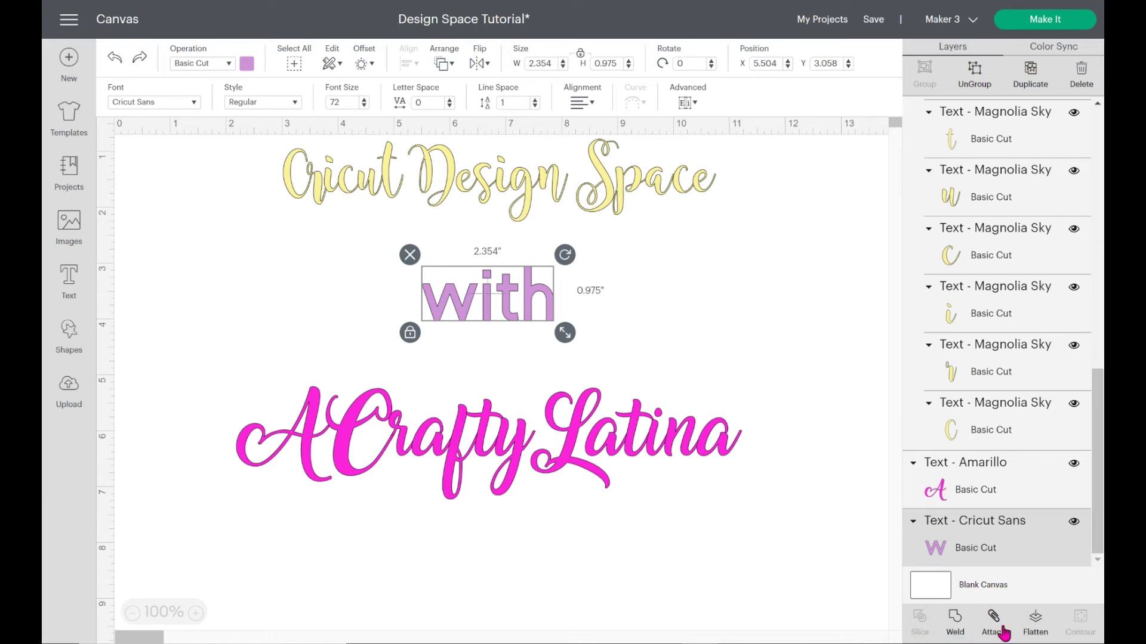
{"action": "left_click", "coordinate": [615, 206]}
{"action": "left_click_drag", "start_coordinate": [600, 185], "coordinate": [582, 173]}
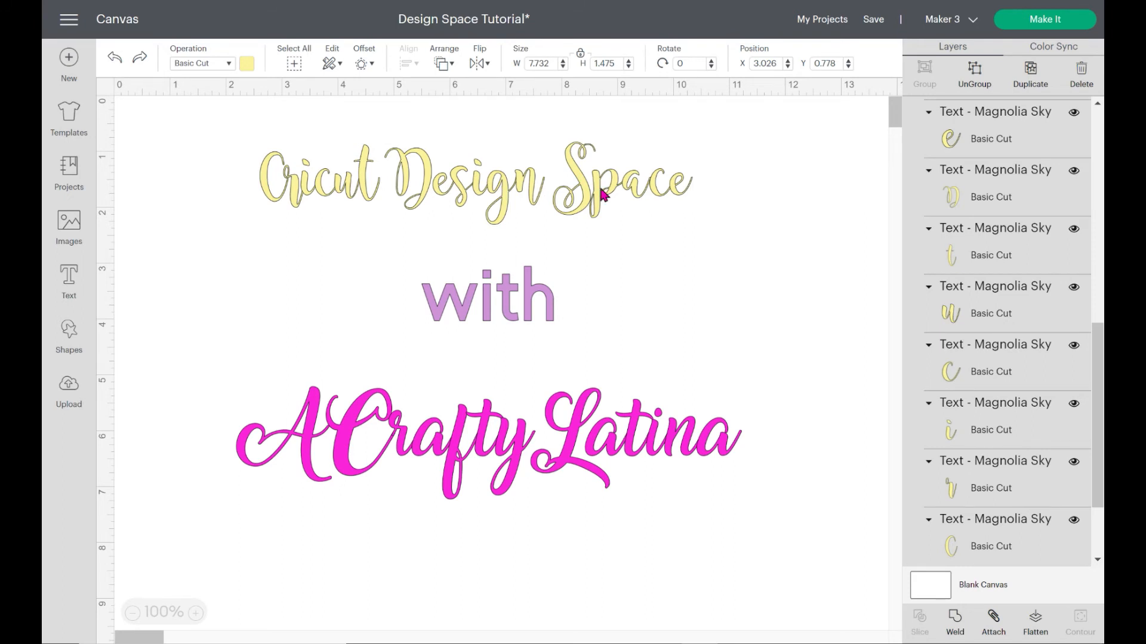
{"action": "left_click", "coordinate": [582, 210]}
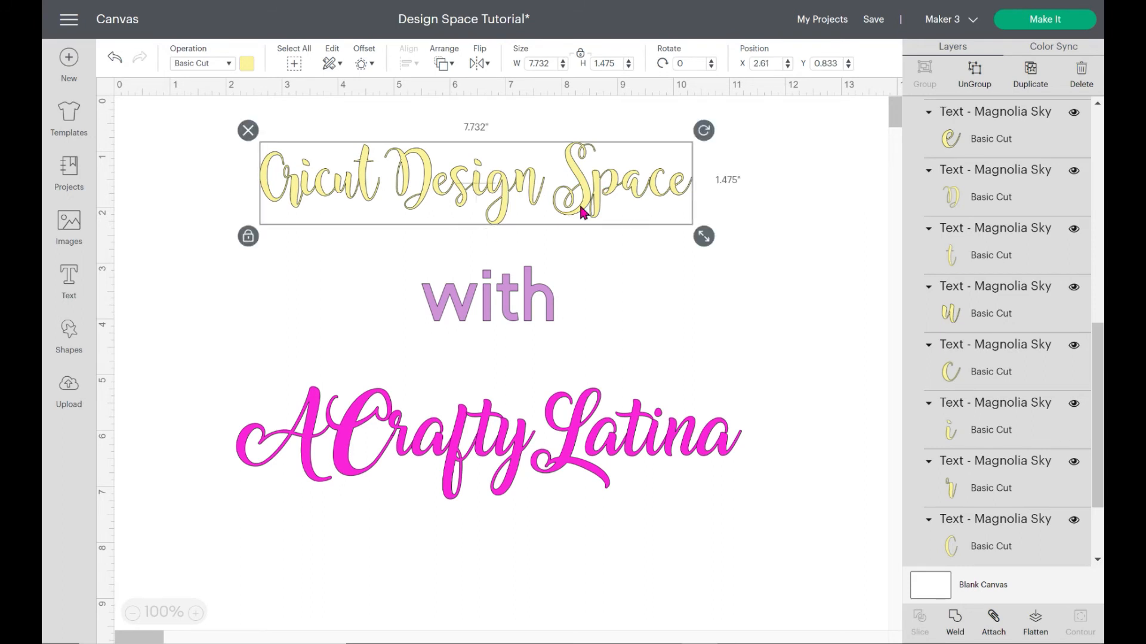
{"action": "mouse_move", "coordinate": [582, 210]}
{"action": "left_mouse_down"}
{"action": "mouse_move", "coordinate": [548, 207]}
{"action": "mouse_move", "coordinate": [577, 209]}
{"action": "left_mouse_up"}
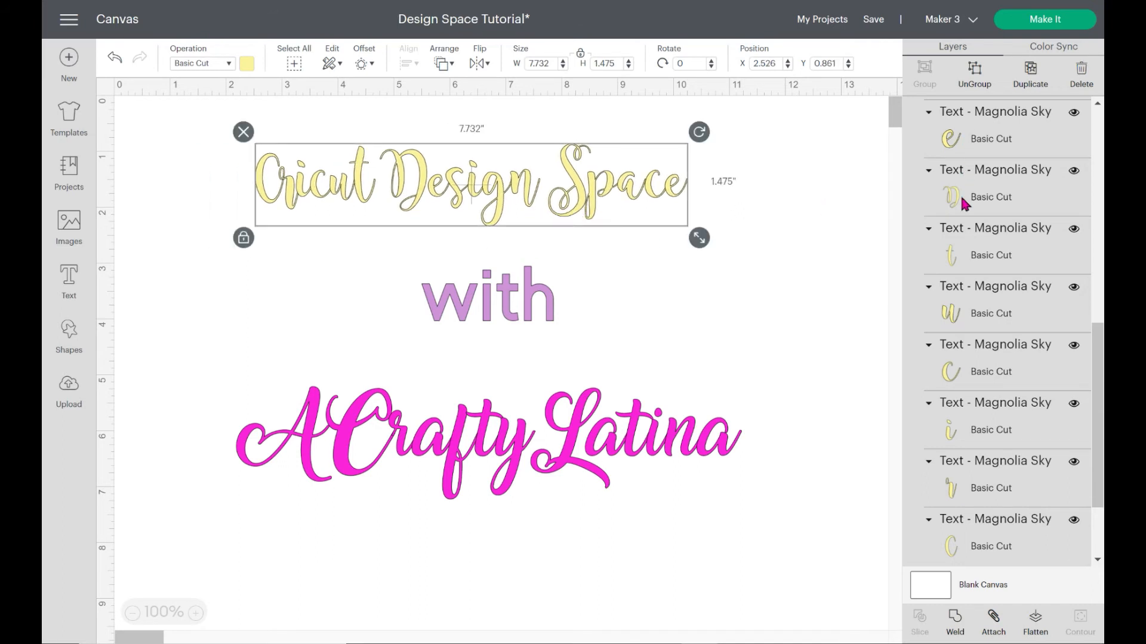
- Ungroup the "Cricut Design Space" lettering and select the single letters c, a and p of "Space" in turn
{"action": "left_click", "coordinate": [974, 90]}
{"action": "left_click", "coordinate": [658, 185]}
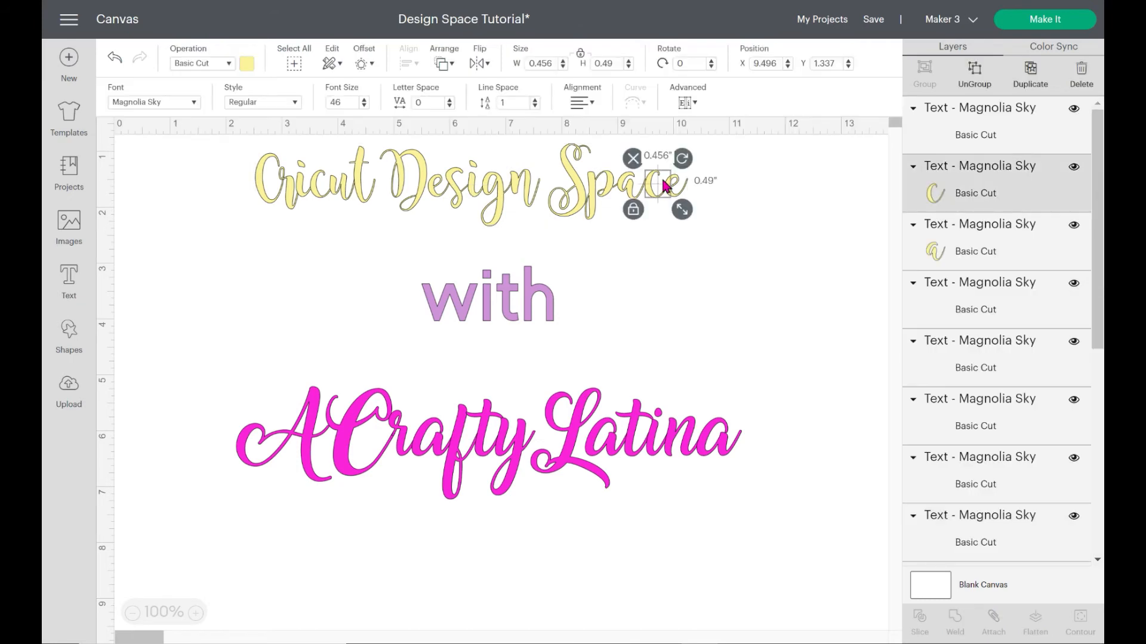
{"action": "left_click", "coordinate": [637, 177]}
{"action": "left_click", "coordinate": [602, 194]}
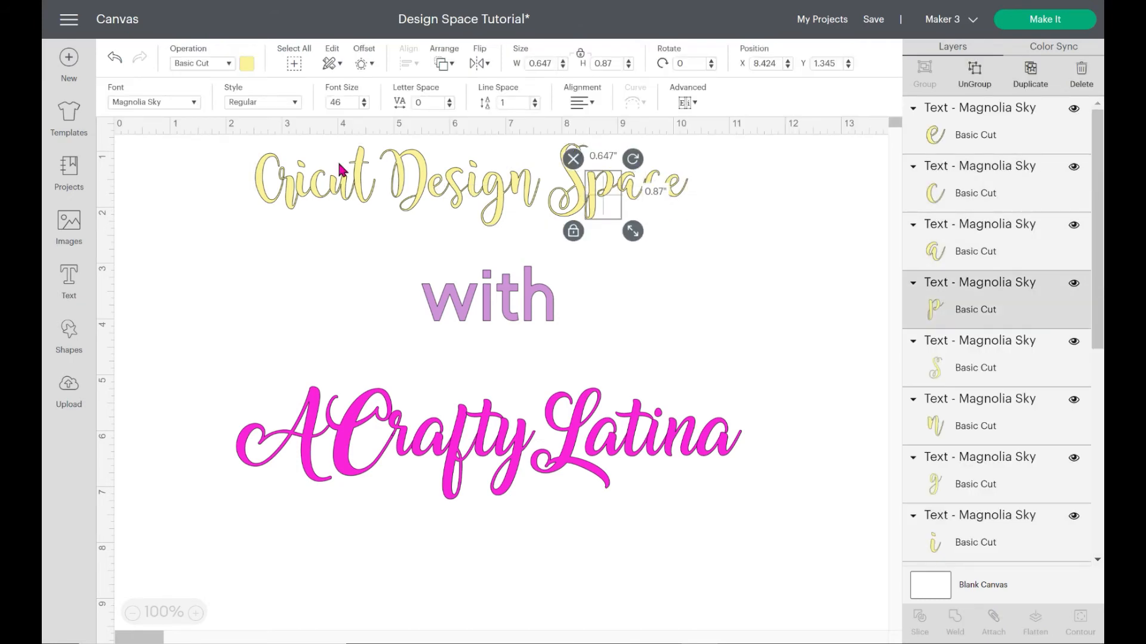
- Attach all the yellow letters of "Cricut Design Space" and reposition the attached lettering to about X 2.4, Y 0.76
{"action": "left_click_drag", "start_coordinate": [200, 148], "coordinate": [710, 238]}
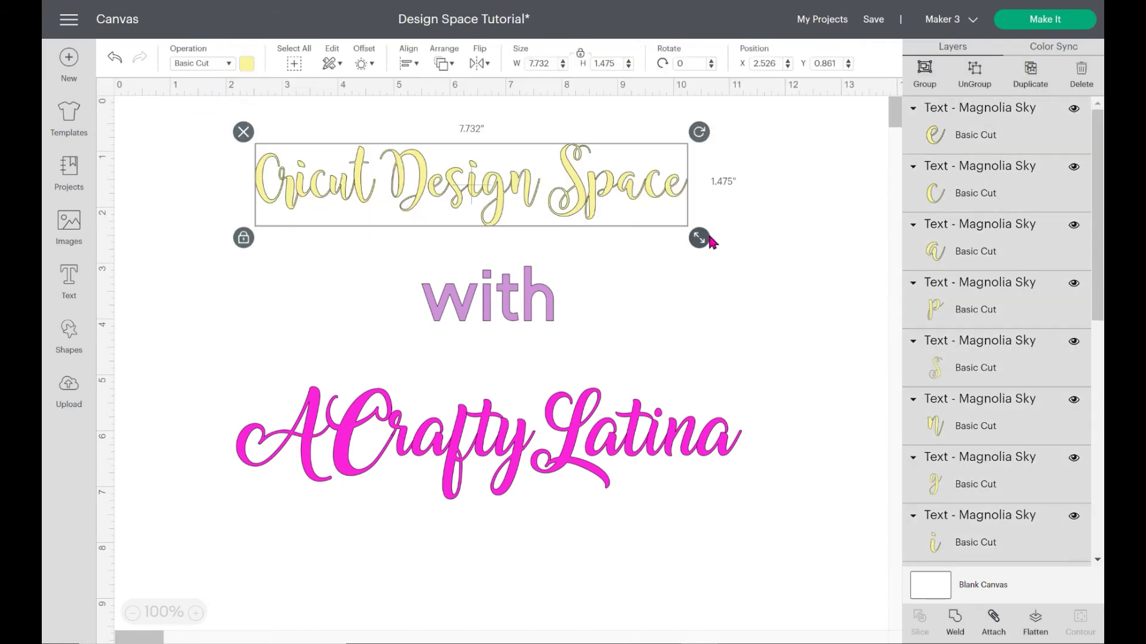
{"action": "left_click", "coordinate": [992, 621]}
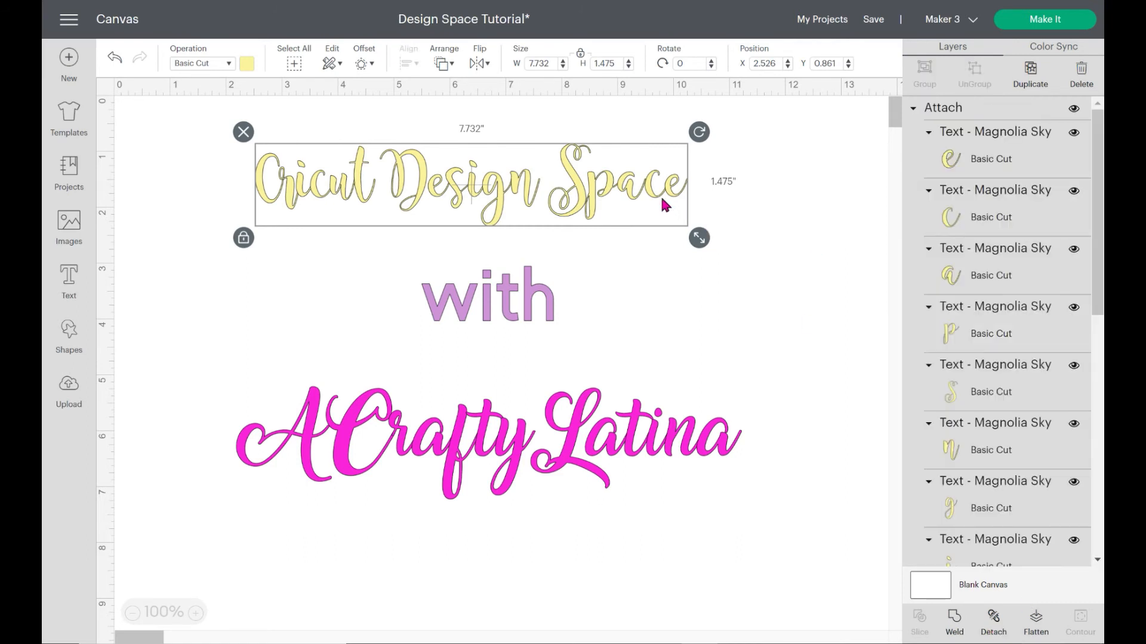
{"action": "left_click_drag", "start_coordinate": [650, 196], "coordinate": [639, 192]}
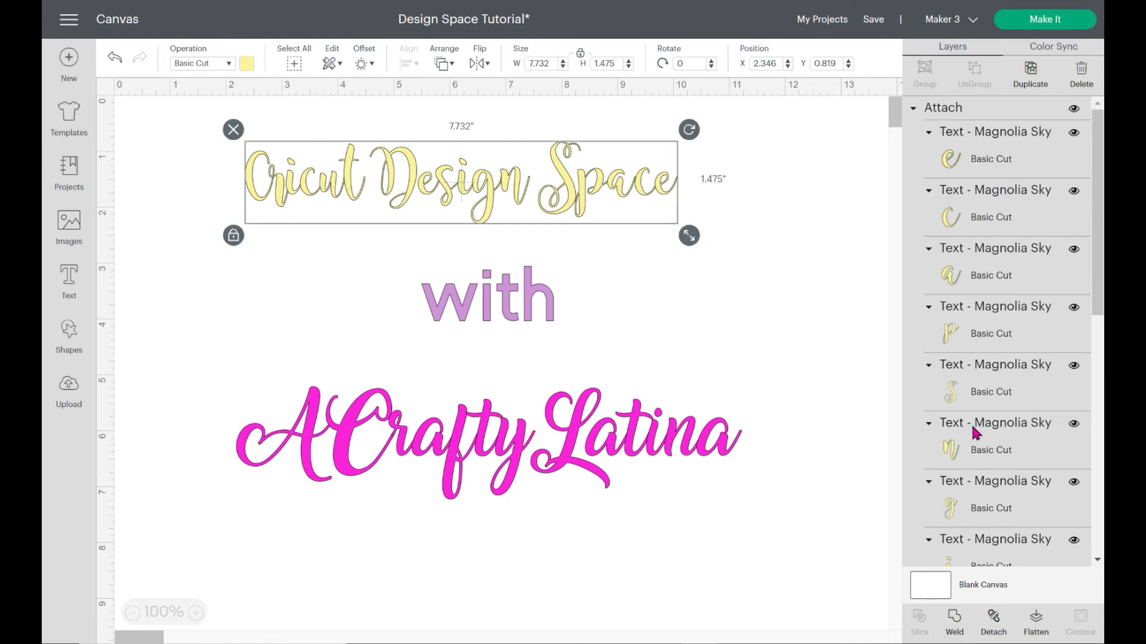
{"action": "mouse_move", "coordinate": [578, 187]}
{"action": "left_mouse_down"}
{"action": "mouse_move", "coordinate": [577, 172]}
{"action": "mouse_move", "coordinate": [583, 184]}
{"action": "left_mouse_up"}
- Detach the "Cricut Design Space" lettering and select single letters of "Cricut" to check that they are separate
{"action": "left_click", "coordinate": [747, 175]}
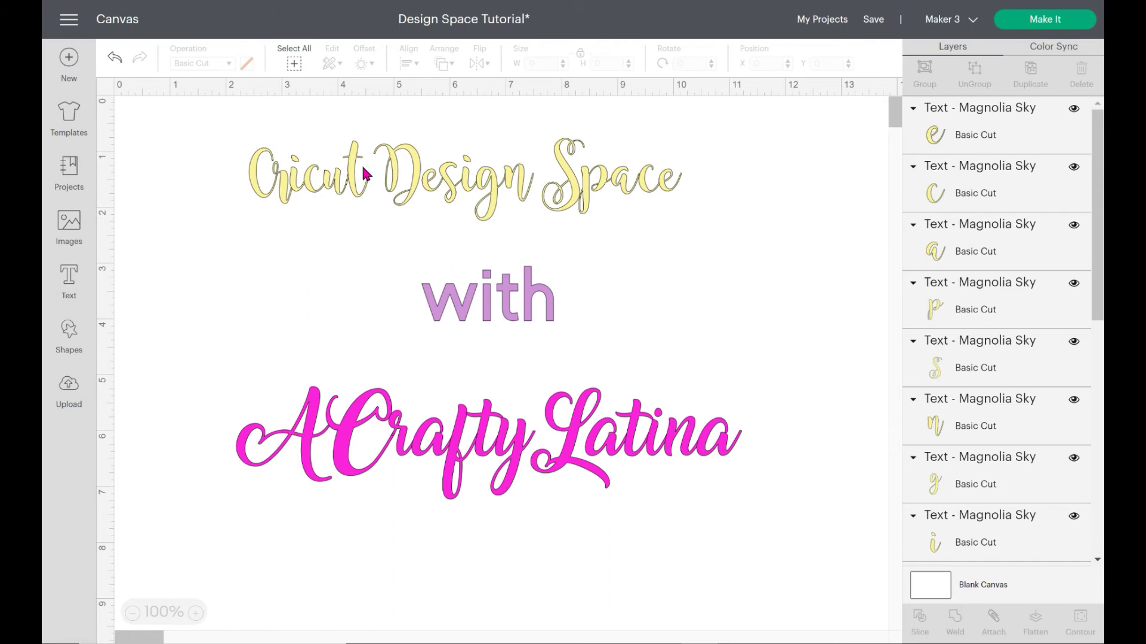
{"action": "left_click", "coordinate": [317, 179]}
{"action": "left_click", "coordinate": [289, 185]}
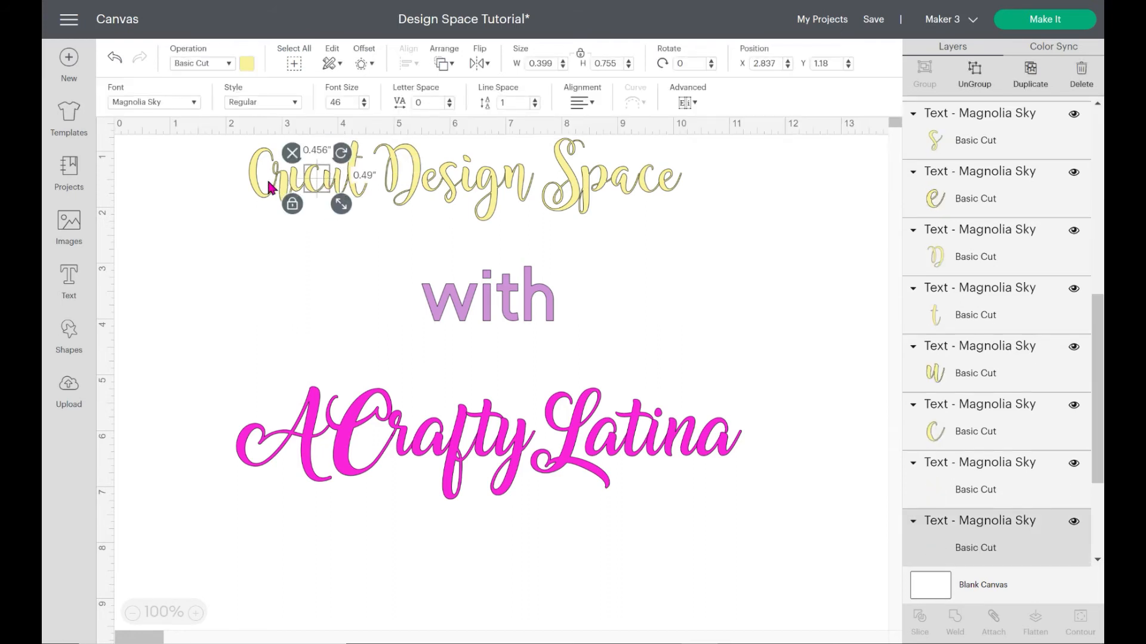
{"action": "left_click", "coordinate": [232, 184]}
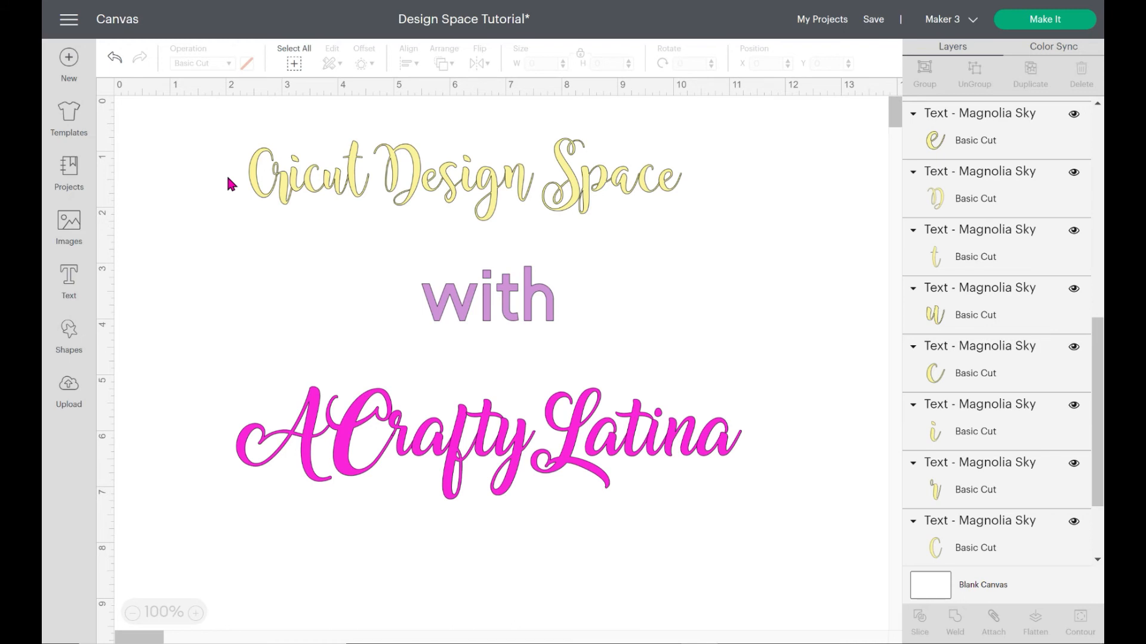
- Group all the "Cricut Design Space" letters, preview their layout on the cutting mat, and return to the canvas
{"action": "left_click_drag", "start_coordinate": [223, 130], "coordinate": [718, 228]}
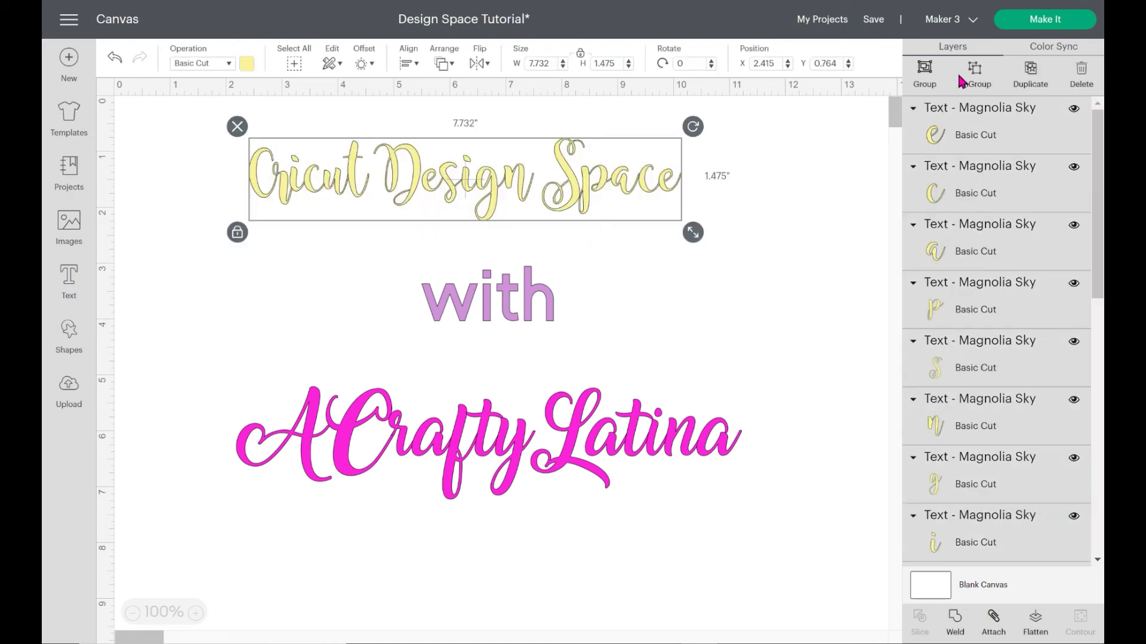
{"action": "left_click", "coordinate": [925, 82]}
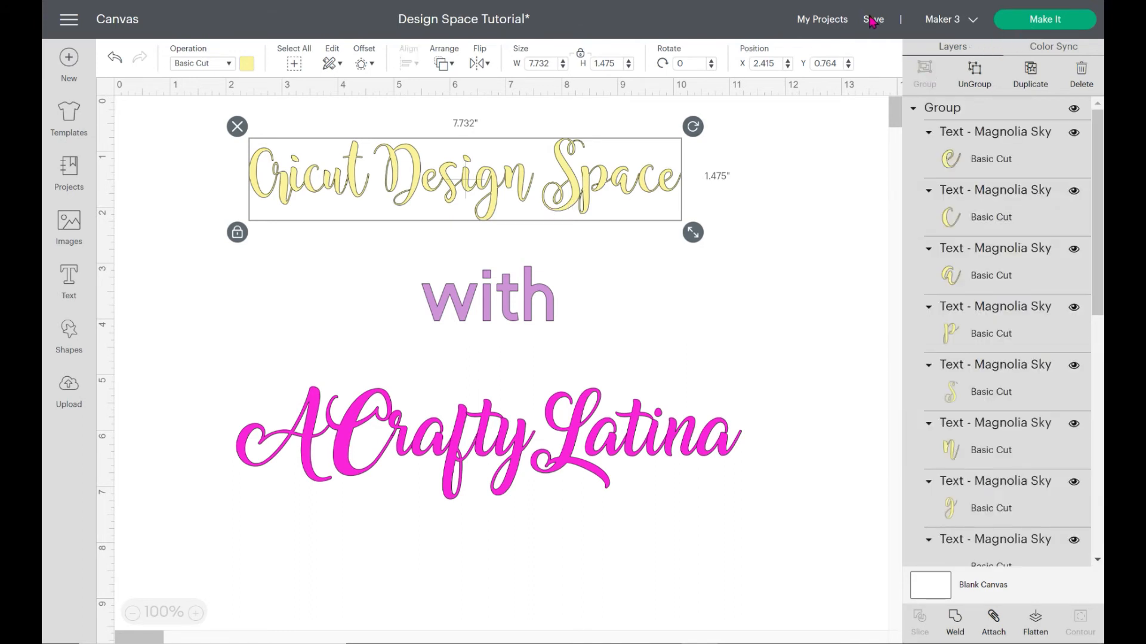
{"action": "left_click", "coordinate": [1061, 23]}
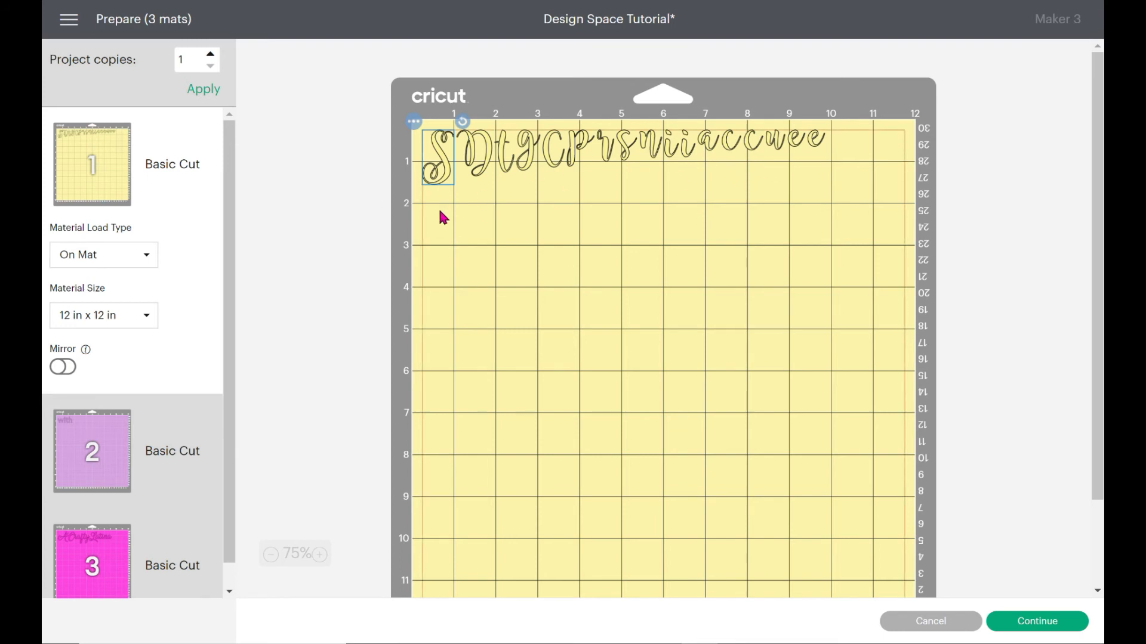
{"action": "left_click_drag", "start_coordinate": [231, 218], "coordinate": [338, 175]}
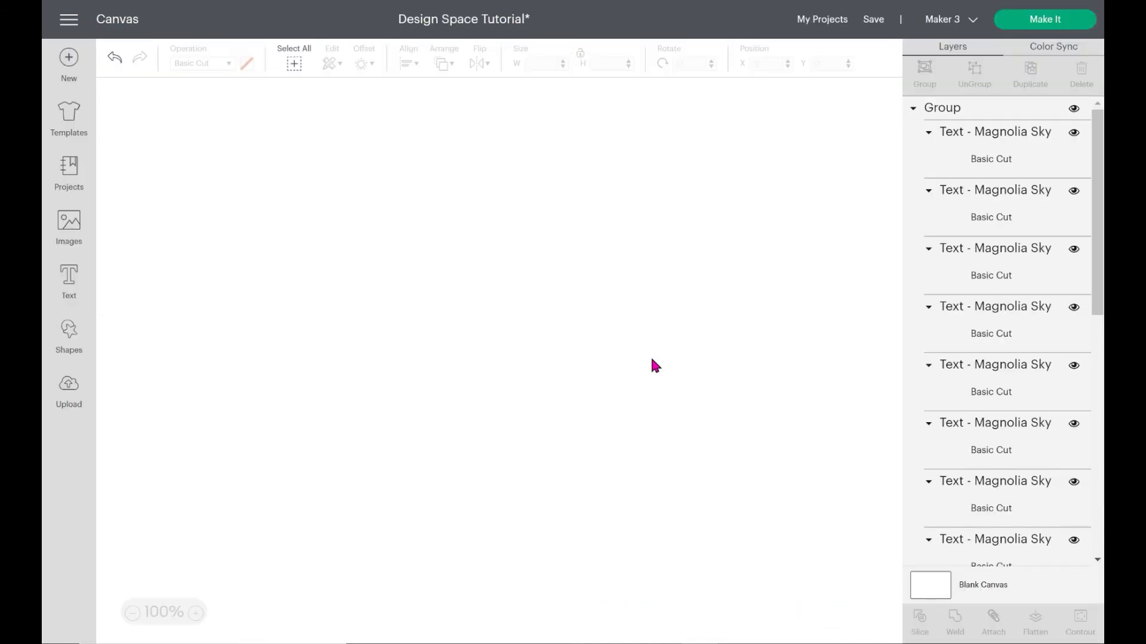
- Ungroup the "Cricut Design Space" lettering and select separate letters of "Space" and "Design" in turn
{"action": "left_click", "coordinate": [353, 189]}
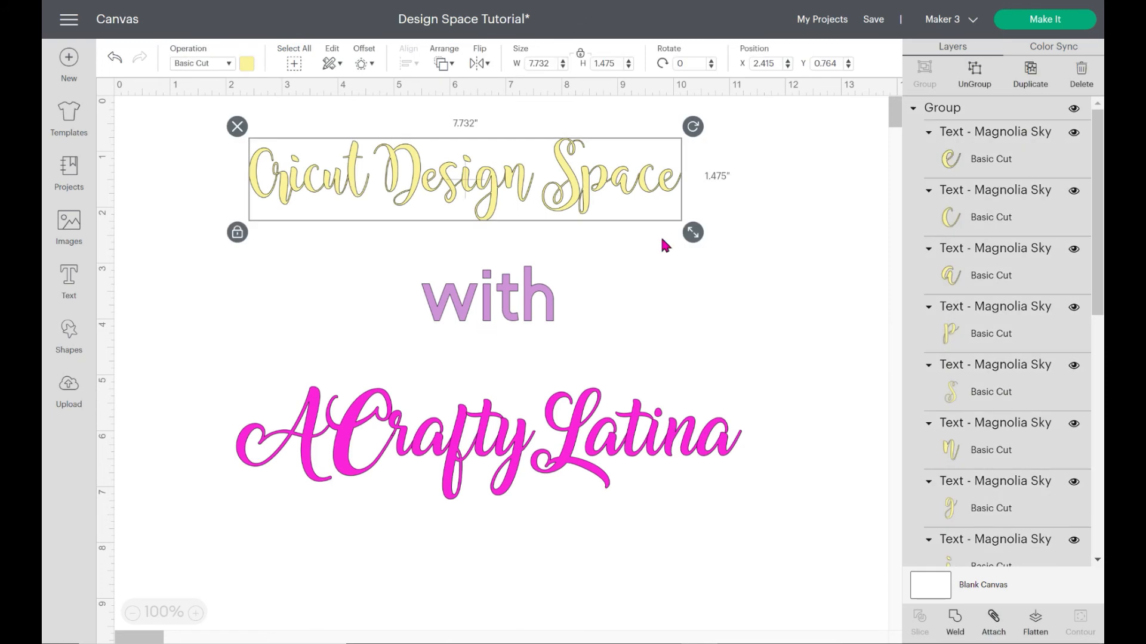
{"action": "left_click", "coordinate": [975, 76]}
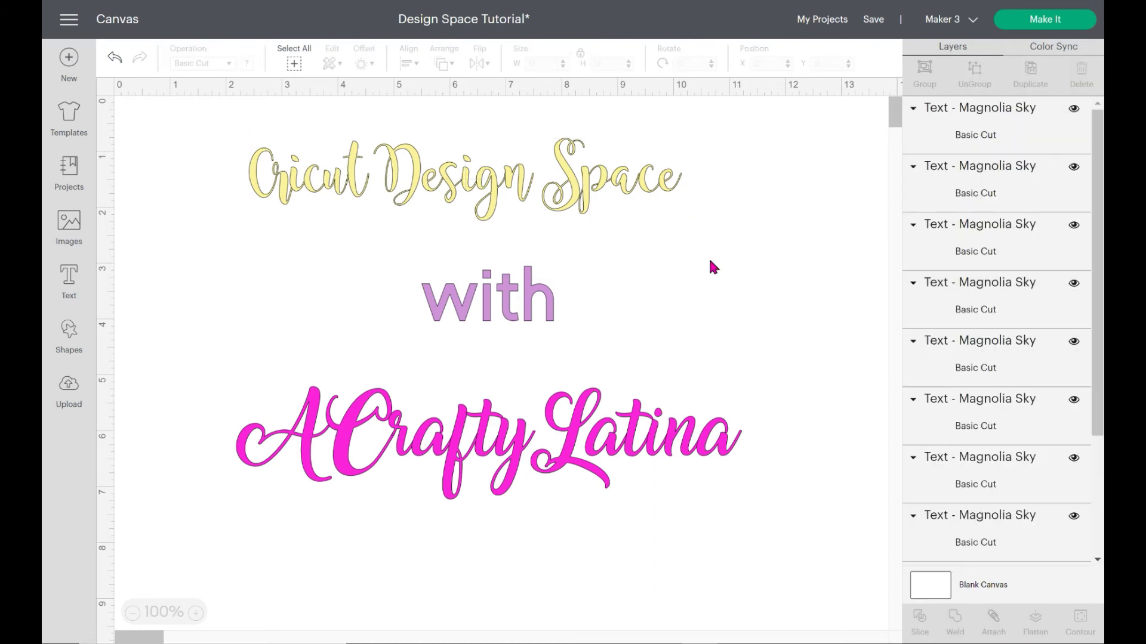
{"action": "left_click", "coordinate": [584, 189]}
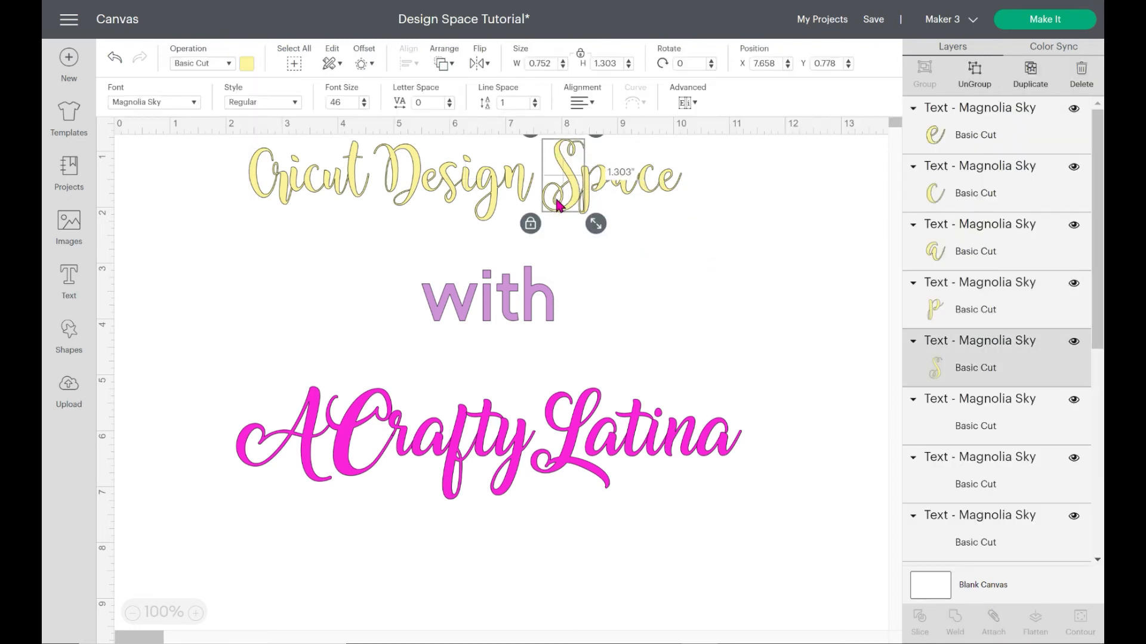
{"action": "left_click", "coordinate": [522, 185]}
{"action": "left_click", "coordinate": [489, 188]}
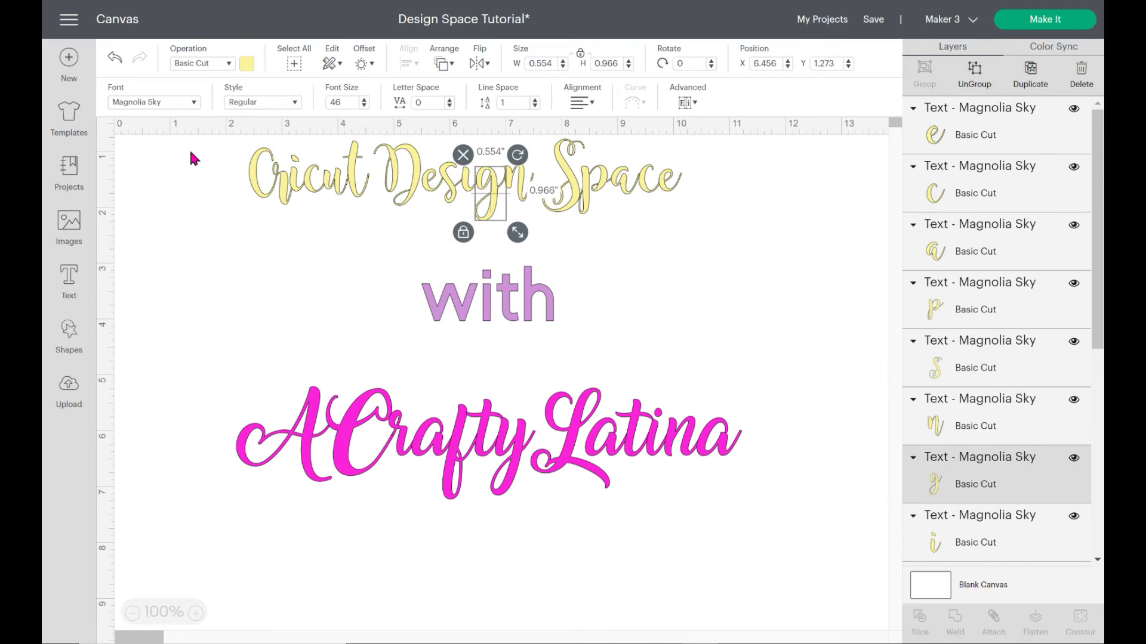
- Attach all the "Cricut Design Space" letters together and preview their layout on the cutting mat
{"action": "left_click_drag", "start_coordinate": [535, 202], "coordinate": [773, 234]}
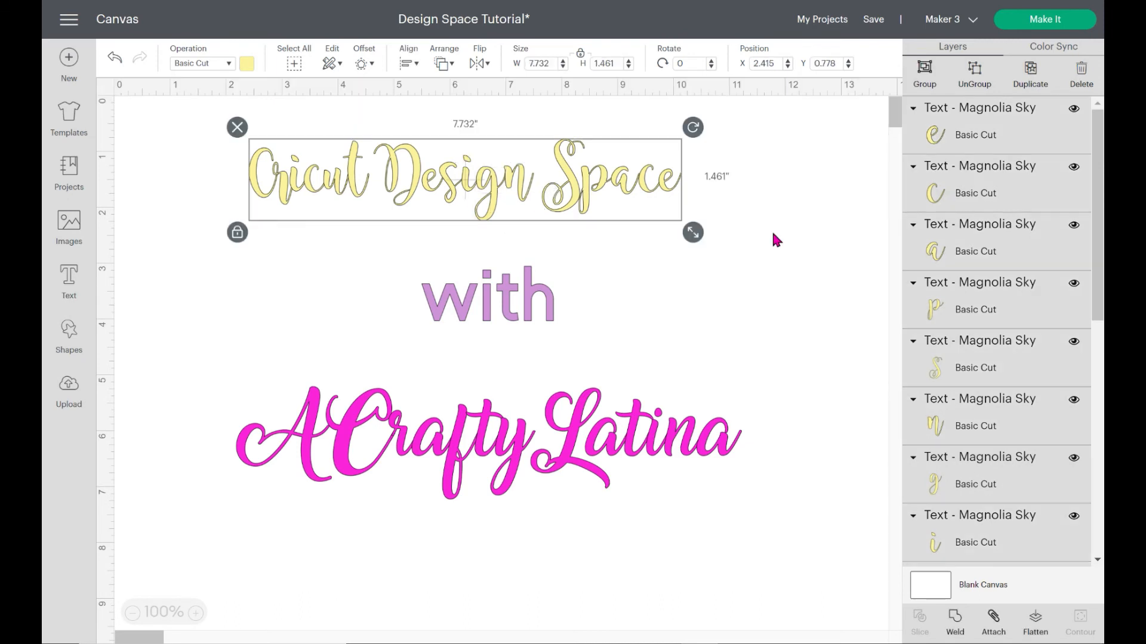
{"action": "left_click", "coordinate": [992, 624]}
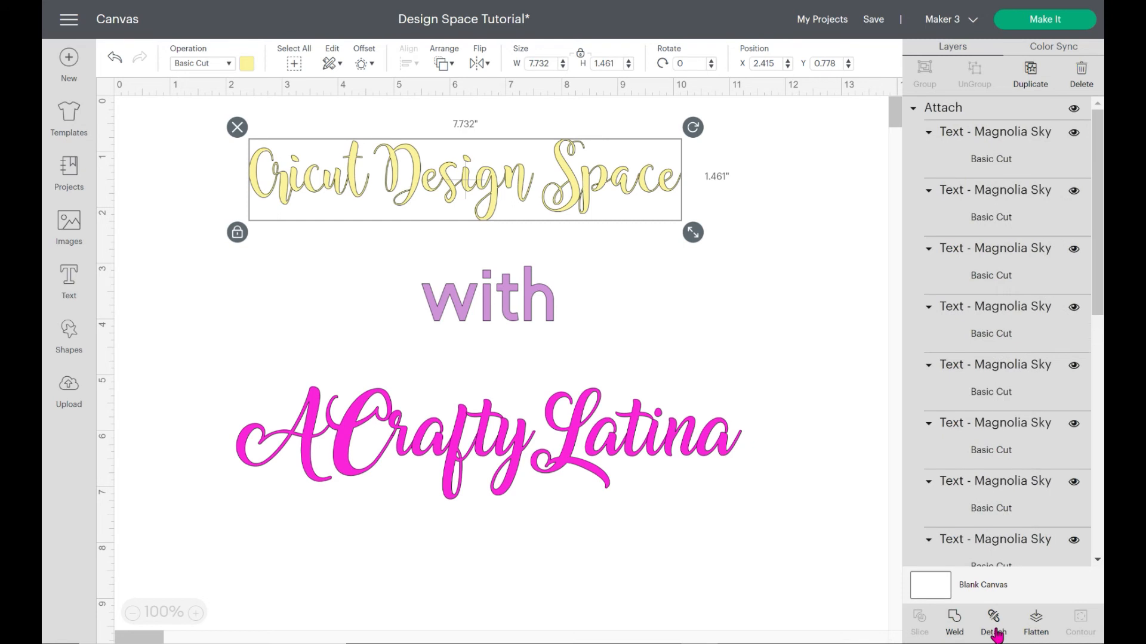
{"action": "left_click", "coordinate": [1043, 24]}
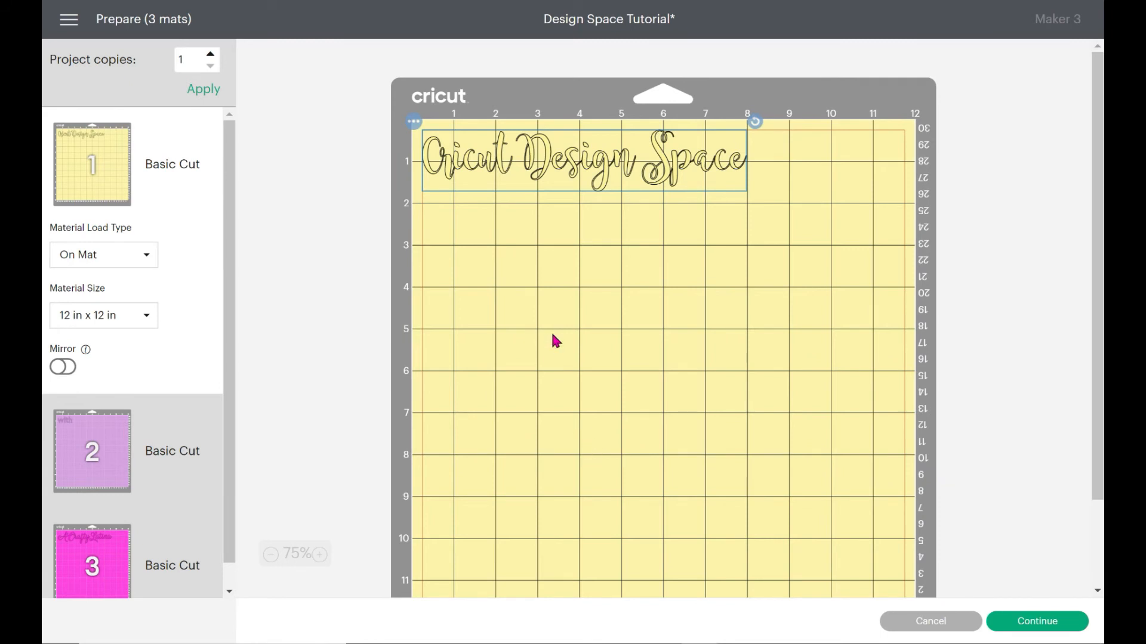
- Return from the mat preview to the canvas, detach the "Cricut Design Space" lettering and select single letters of "Space"
{"action": "scroll", "coordinate": [553, 340], "scroll_direction": "down", "scroll_amount": 1}
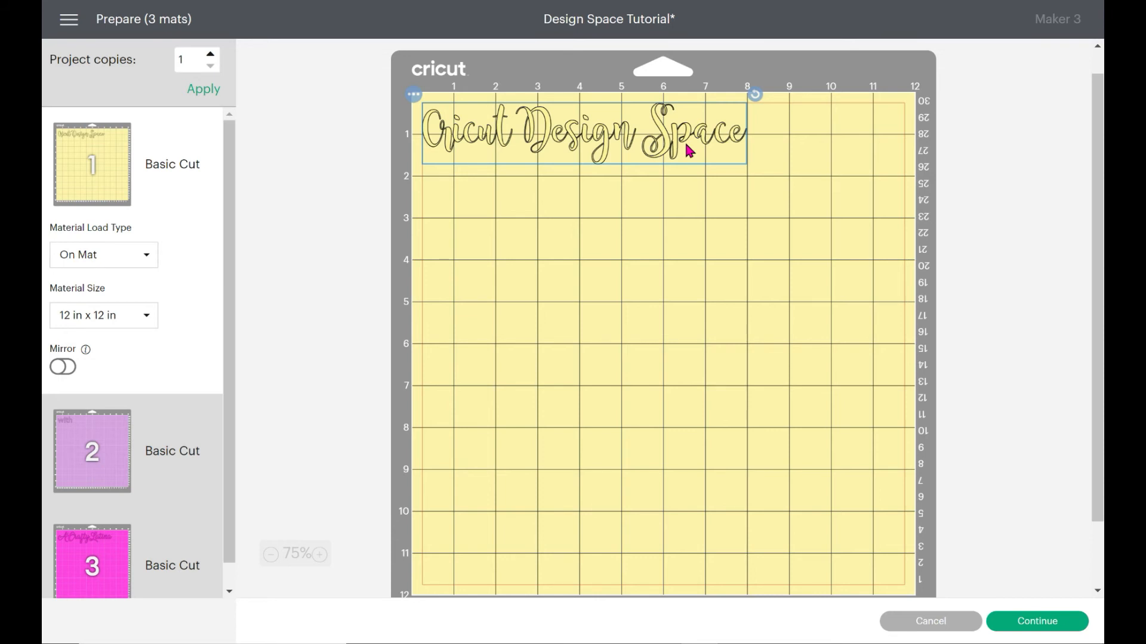
{"action": "left_click_drag", "start_coordinate": [689, 172], "coordinate": [702, 196]}
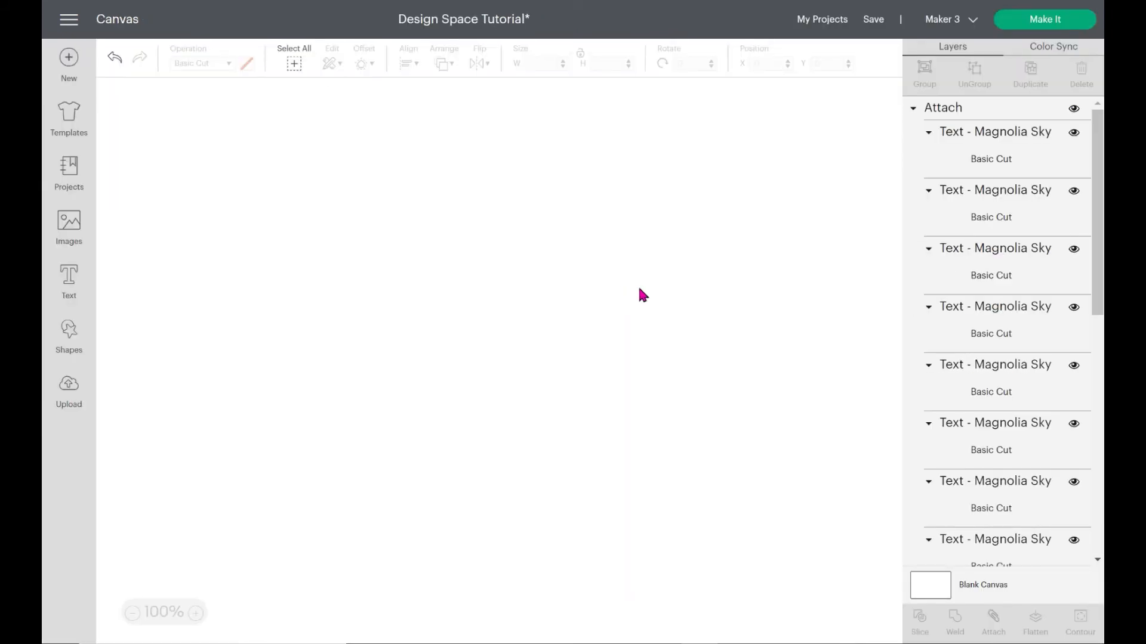
{"action": "left_click_drag", "start_coordinate": [568, 182], "coordinate": [606, 194]}
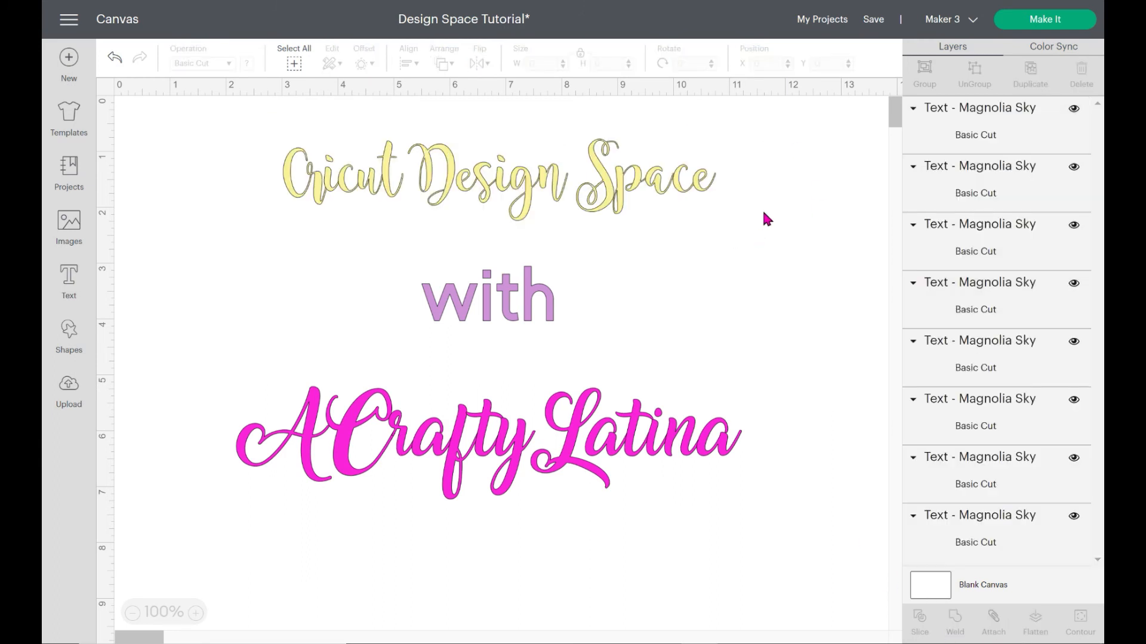
{"action": "left_click", "coordinate": [704, 183]}
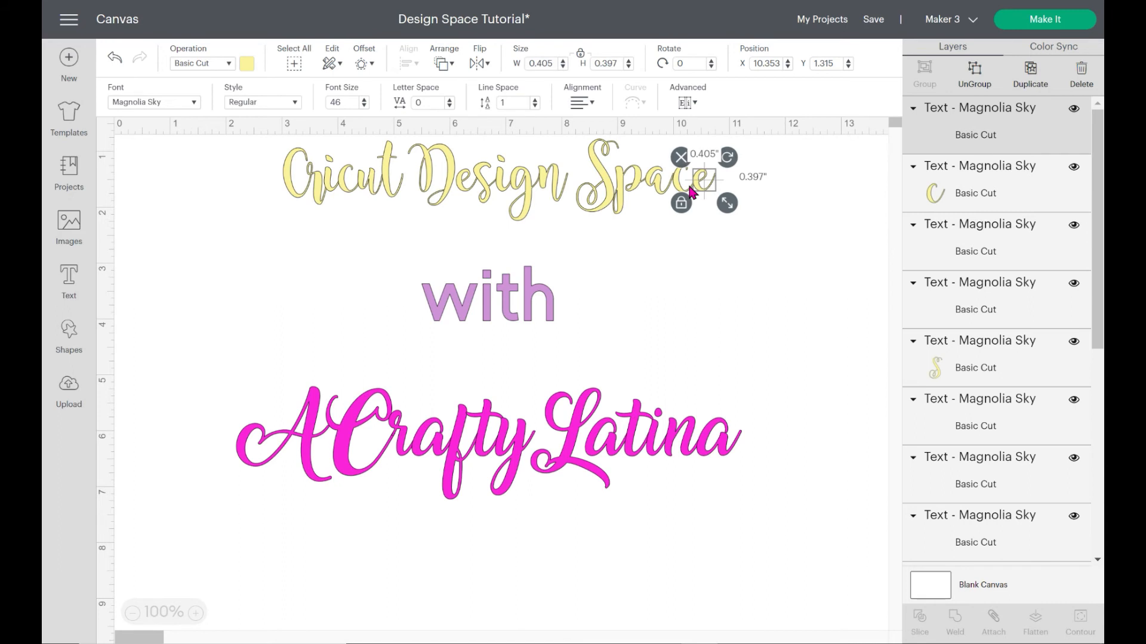
{"action": "left_click", "coordinate": [690, 189]}
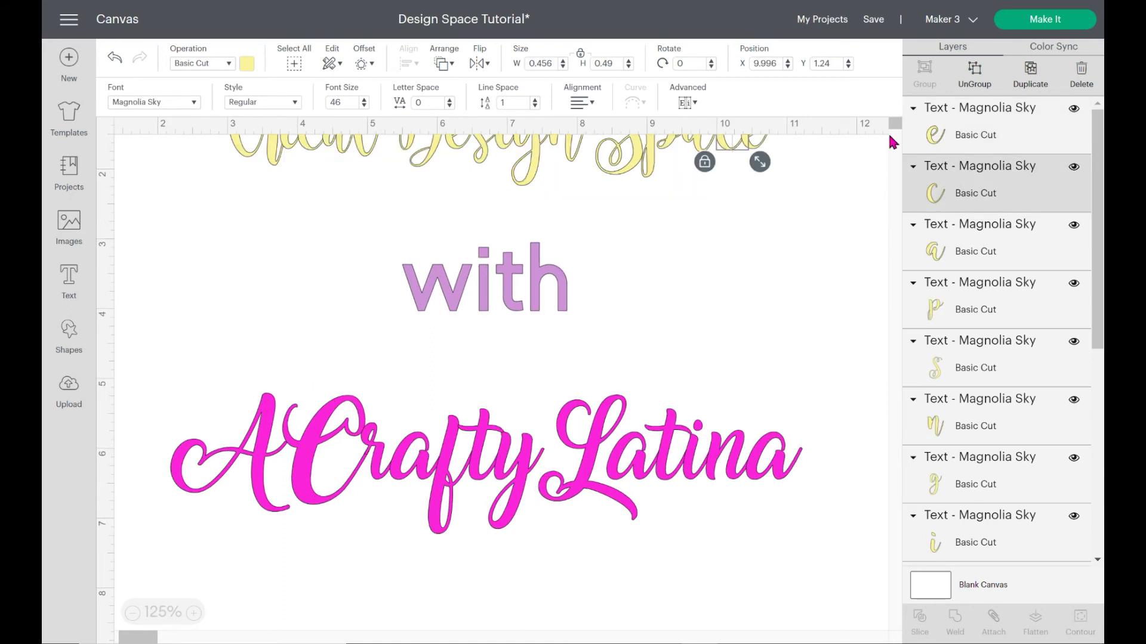
- Weld all the letters of "Cricut Design Space" into one continuous shape after examining their overlapping strokes up close
{"action": "left_click", "coordinate": [895, 128]}
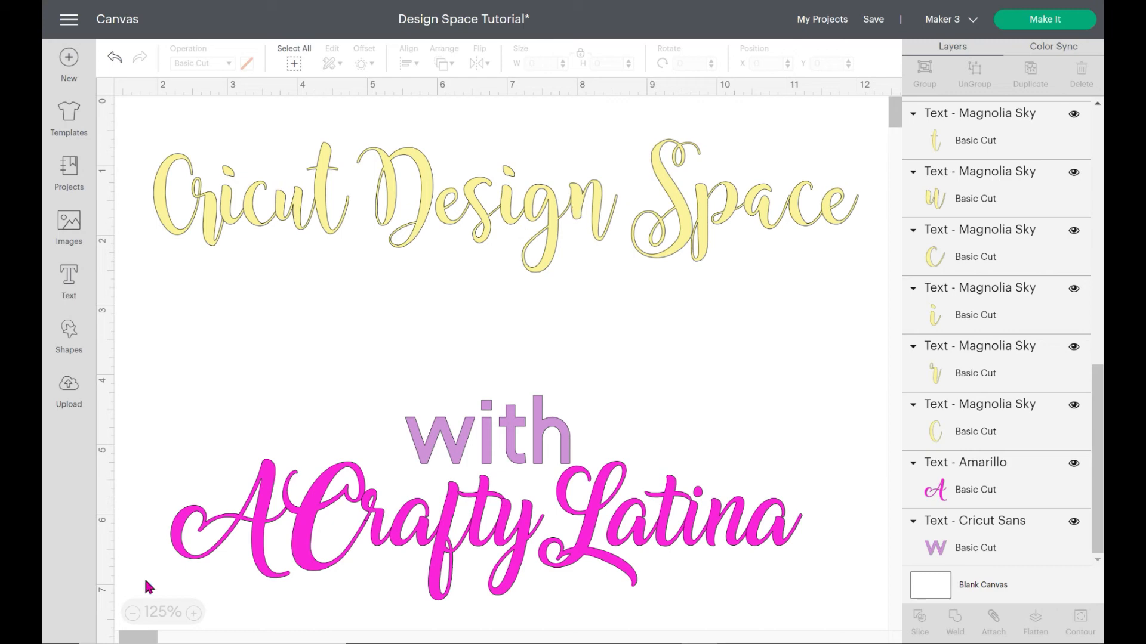
{"action": "left_click", "coordinate": [193, 614]}
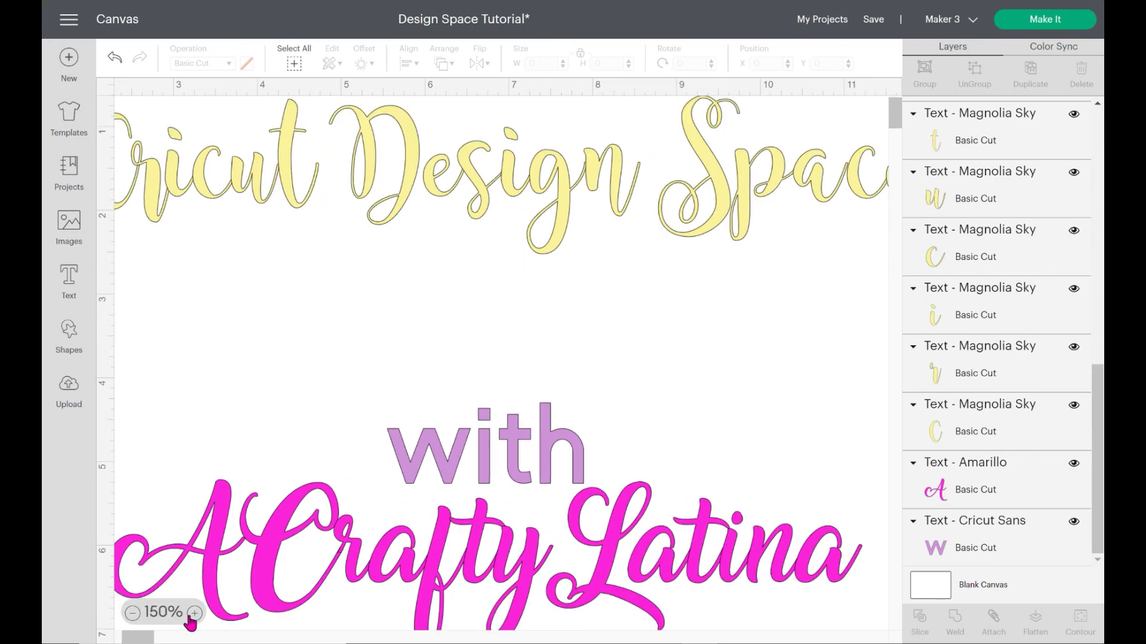
{"action": "left_click", "coordinate": [193, 613]}
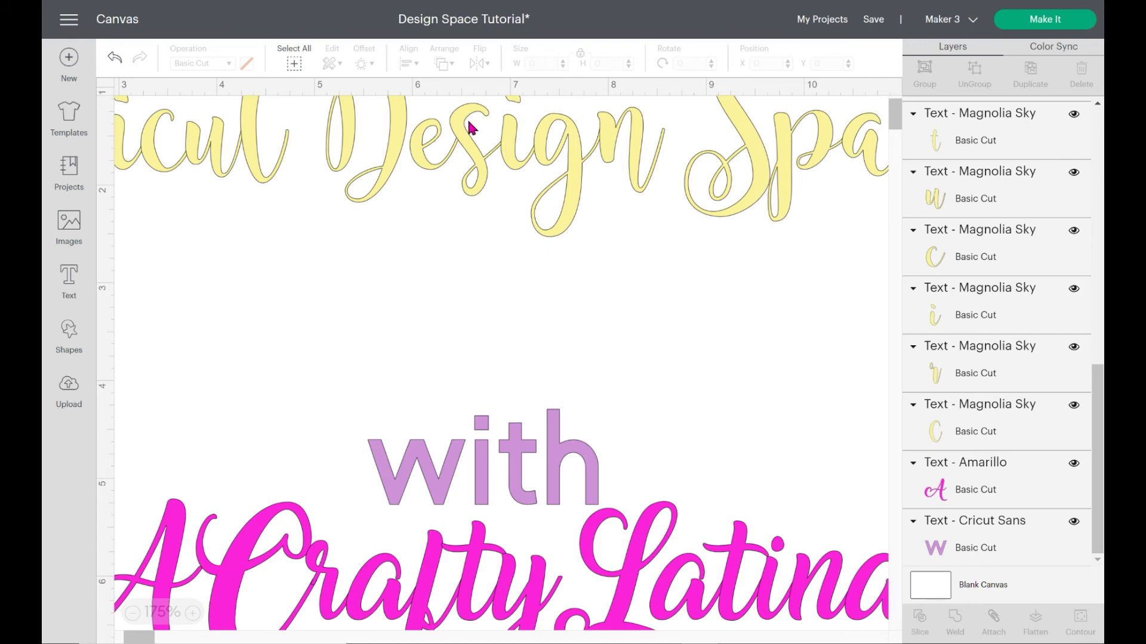
{"action": "left_click", "coordinate": [133, 613]}
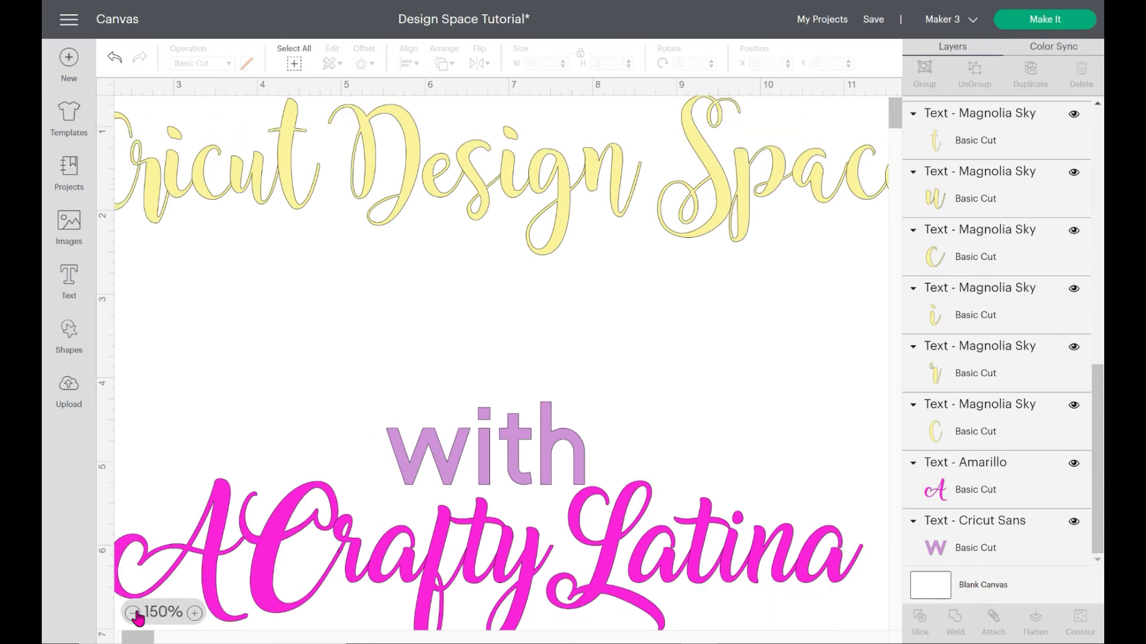
{"action": "left_click", "coordinate": [133, 613]}
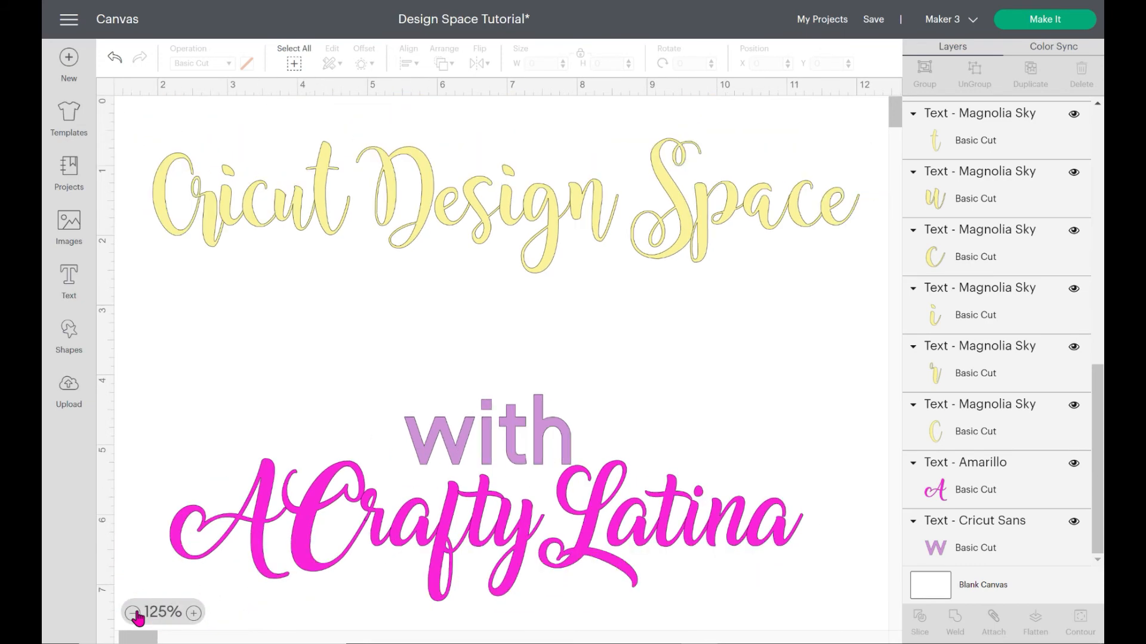
{"action": "left_click", "coordinate": [800, 223]}
{"action": "left_click", "coordinate": [154, 167]}
{"action": "left_click_drag", "start_coordinate": [136, 113], "coordinate": [852, 301]}
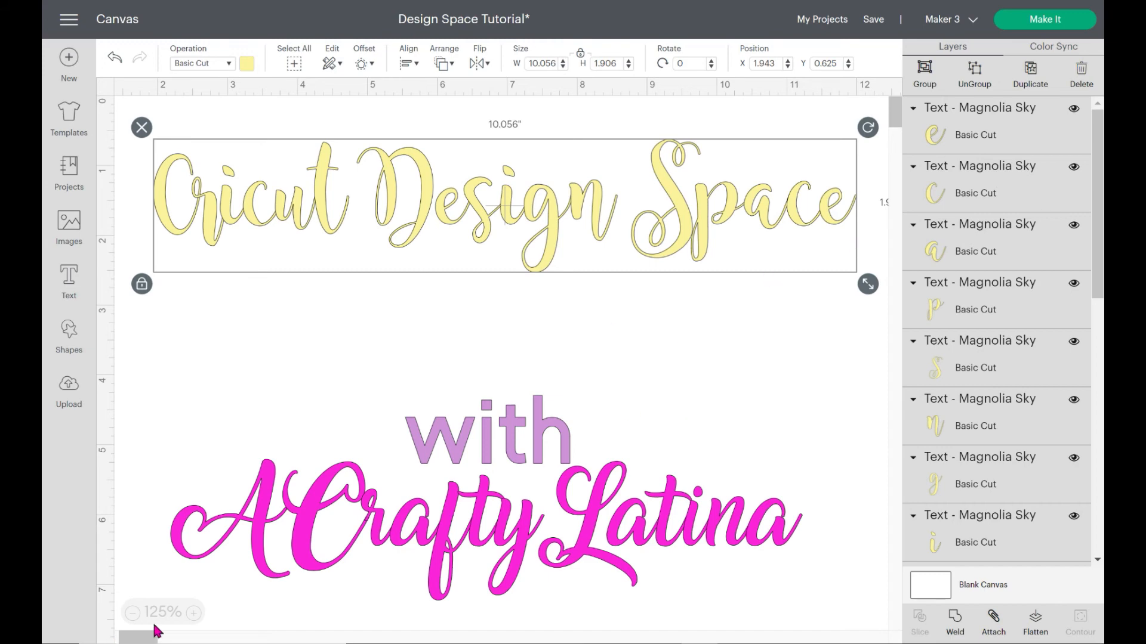
{"action": "left_click", "coordinate": [193, 613]}
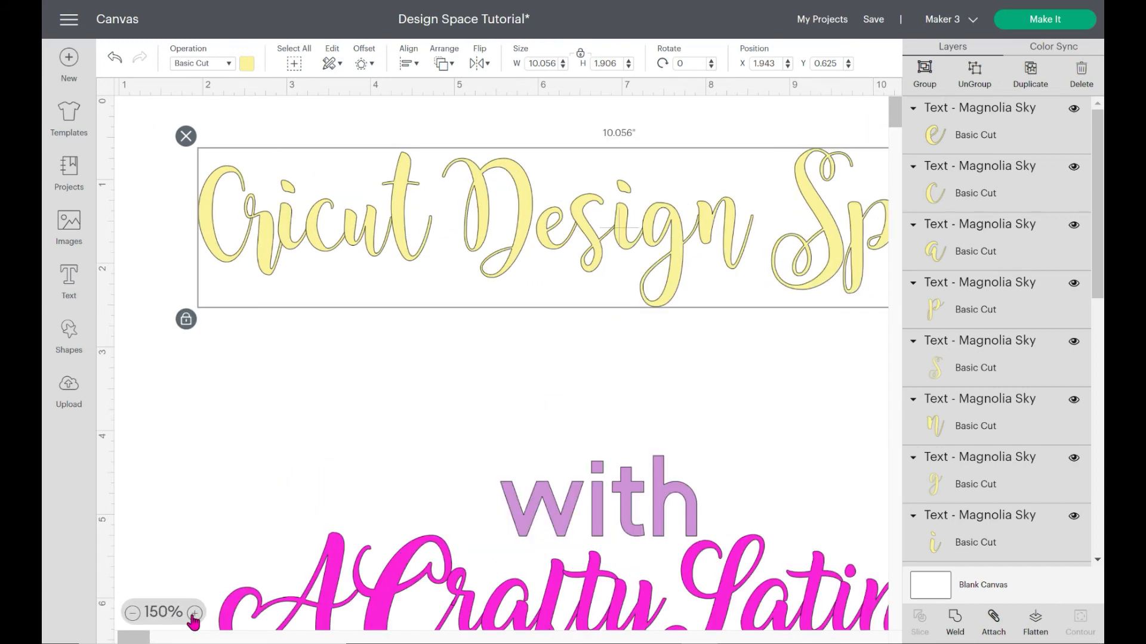
{"action": "left_click", "coordinate": [194, 614]}
{"action": "left_click", "coordinate": [193, 614]}
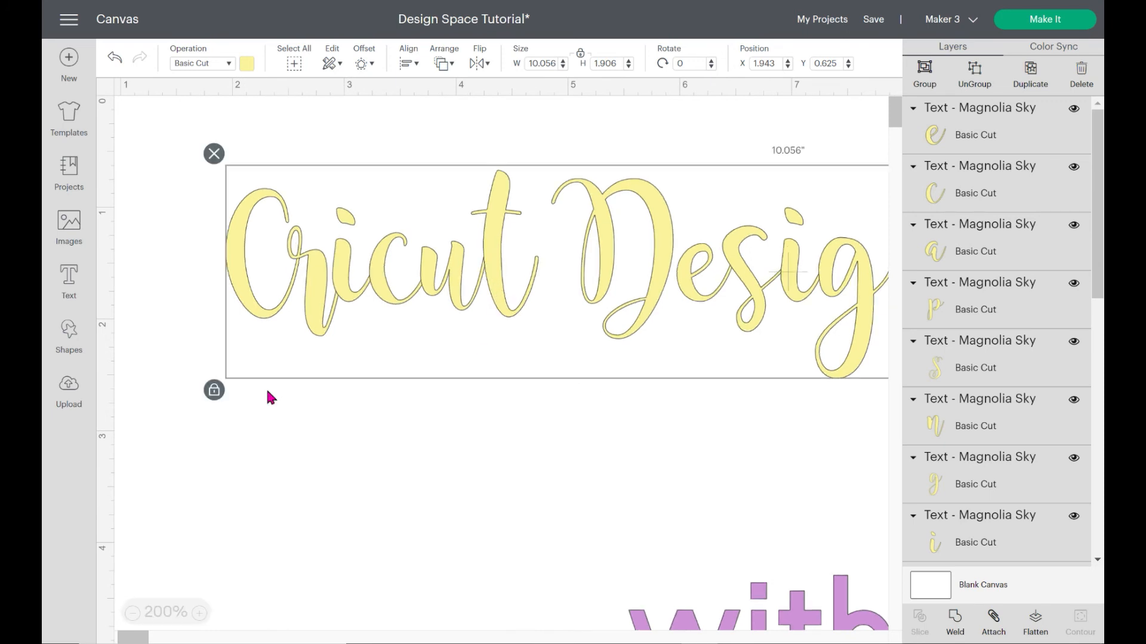
{"action": "left_click", "coordinate": [955, 620]}
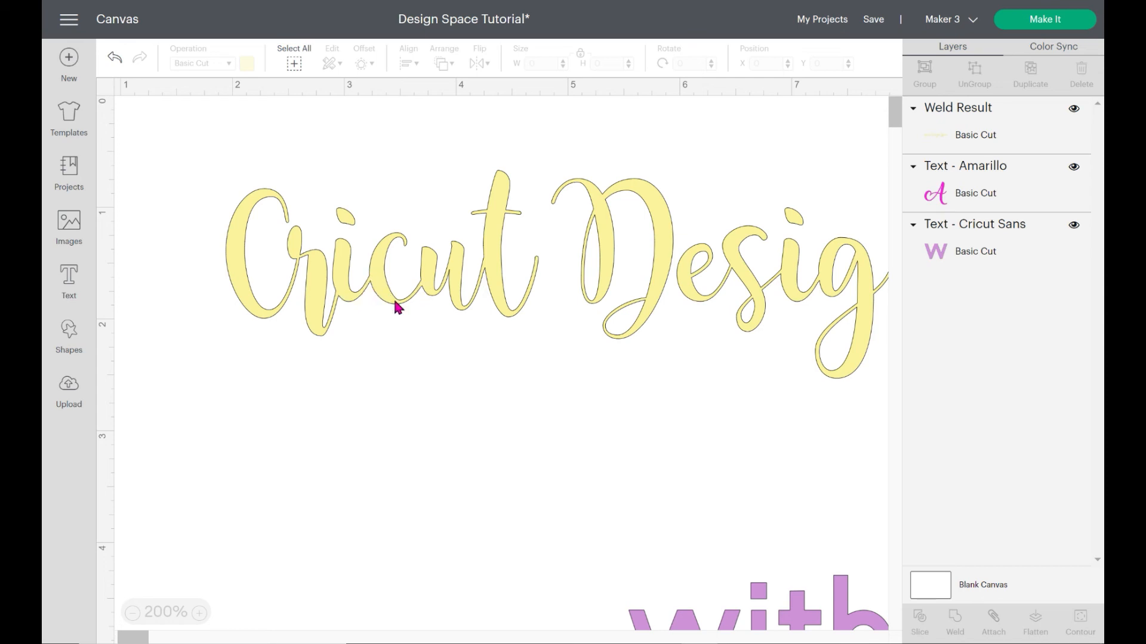
- Move the welded "Cricut Design Space" lettering as one piece to about X 0.721, Y 1.014
{"action": "left_click", "coordinate": [131, 620]}
{"action": "left_click", "coordinate": [132, 621]}
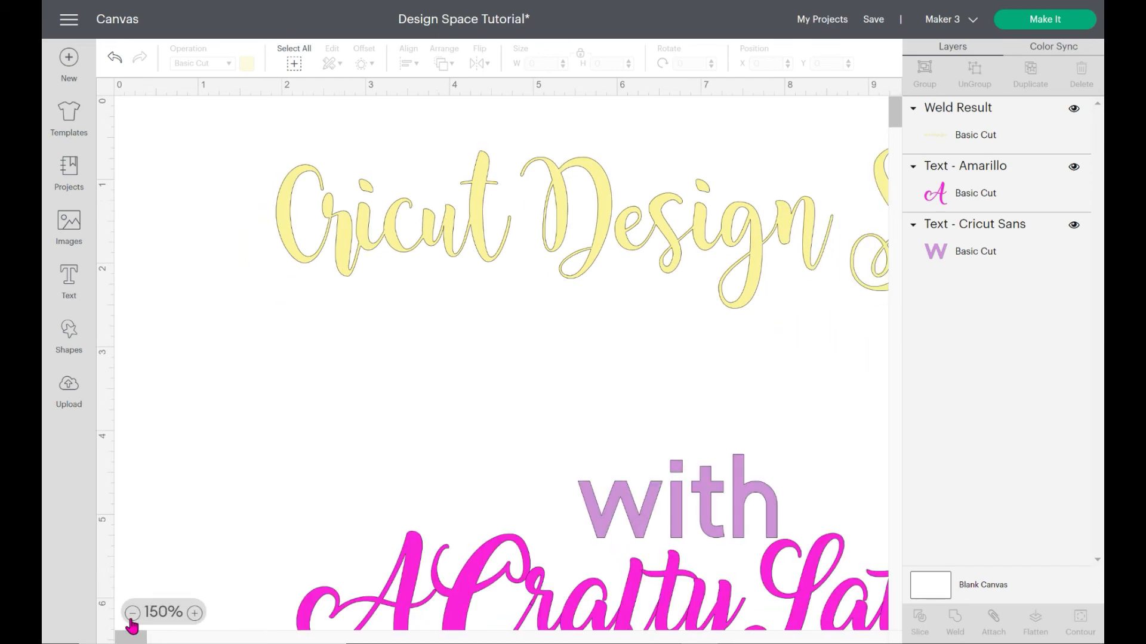
{"action": "left_click", "coordinate": [131, 620]}
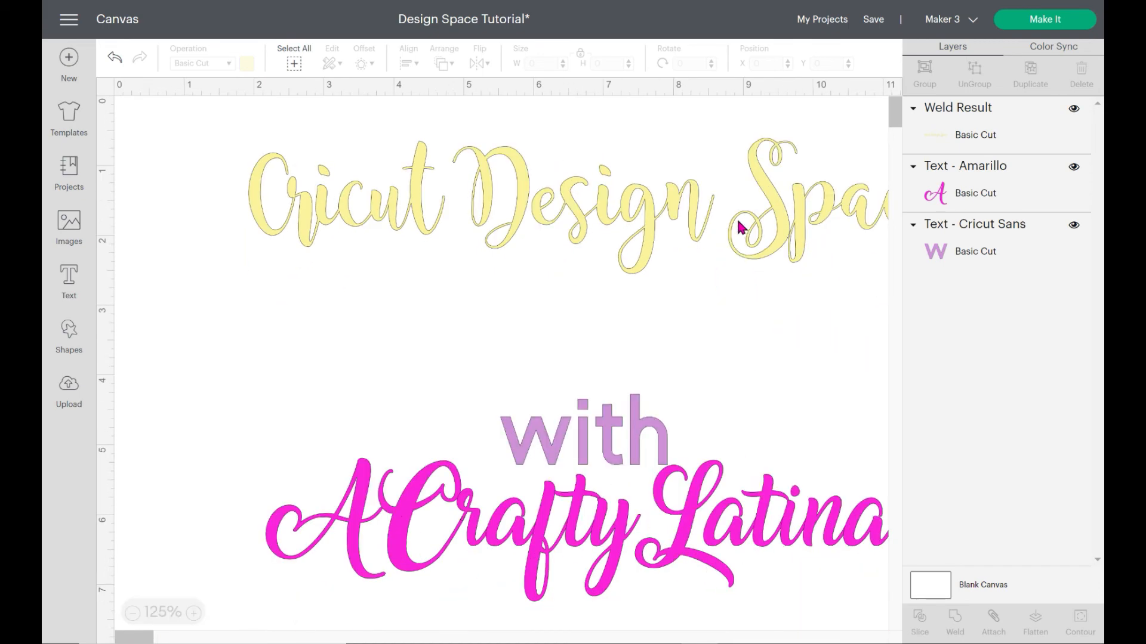
{"action": "left_click", "coordinate": [722, 222]}
{"action": "left_click_drag", "start_coordinate": [722, 221], "coordinate": [728, 222]}
{"action": "left_click", "coordinate": [776, 310]}
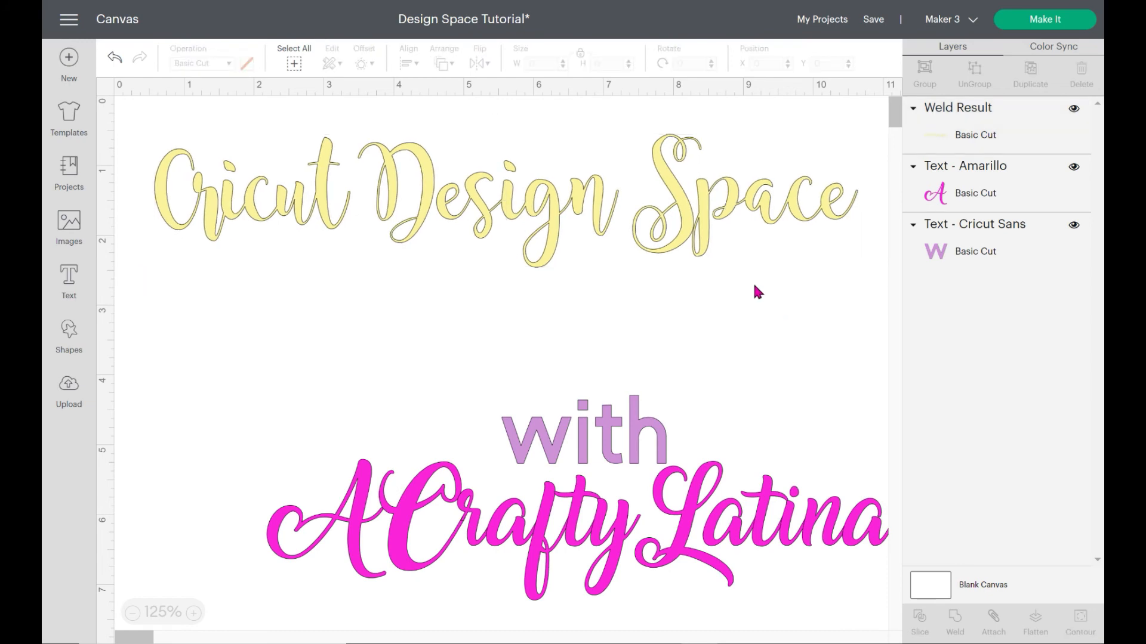
{"action": "left_click_drag", "start_coordinate": [744, 217], "coordinate": [754, 248]}
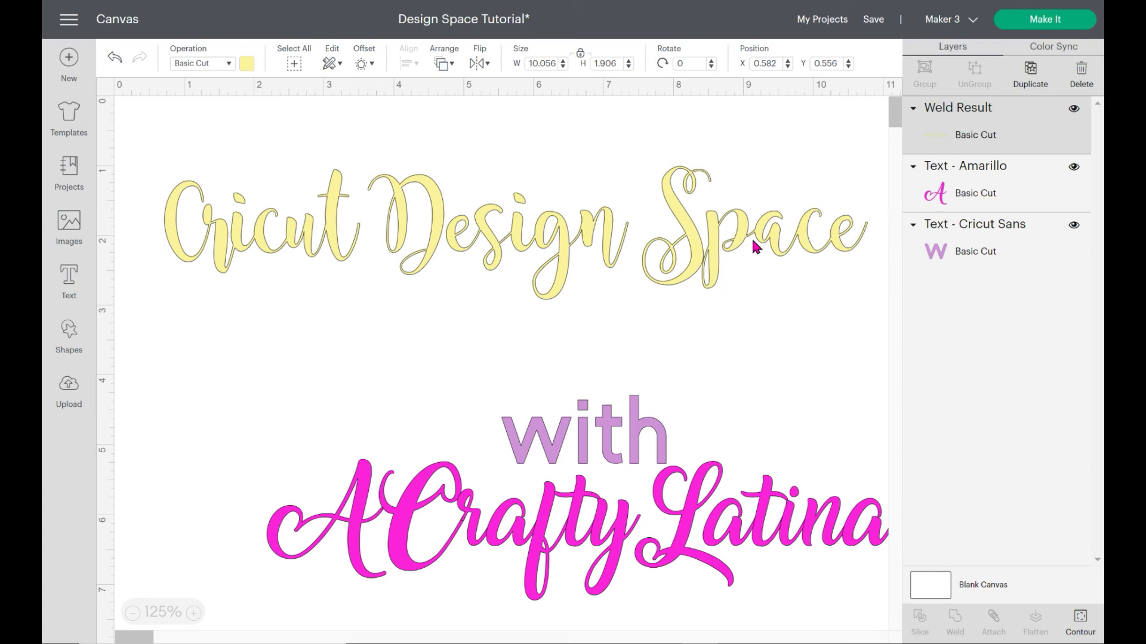
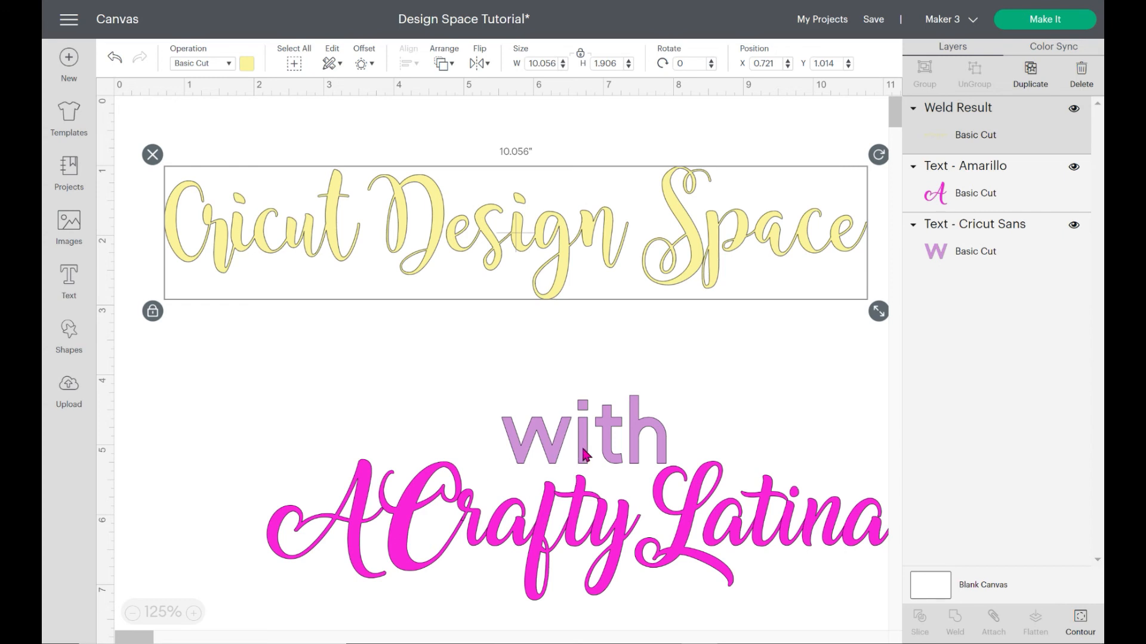
- Move "with" and "A Crafty Latina" up so they stack closely, roughly centred, beneath the welded lettering
{"action": "left_click", "coordinate": [539, 416]}
{"action": "left_click_drag", "start_coordinate": [532, 395], "coordinate": [535, 380]}
{"action": "left_click_drag", "start_coordinate": [562, 518], "coordinate": [498, 460]}
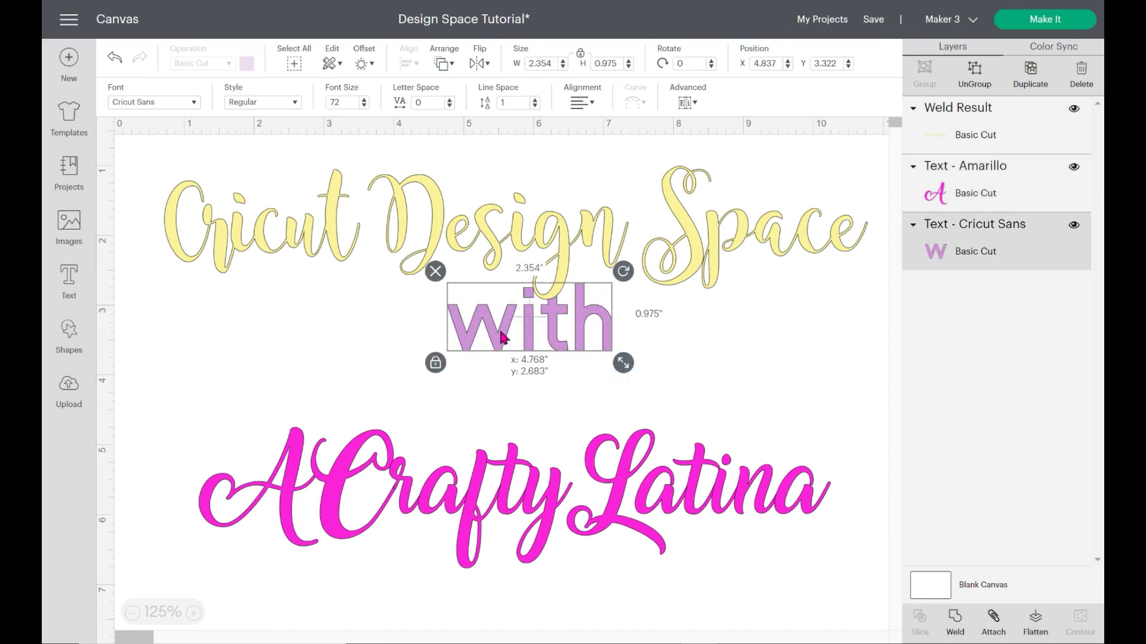
{"action": "left_click_drag", "start_coordinate": [499, 330], "coordinate": [503, 357]}
{"action": "left_click_drag", "start_coordinate": [481, 499], "coordinate": [480, 440]}
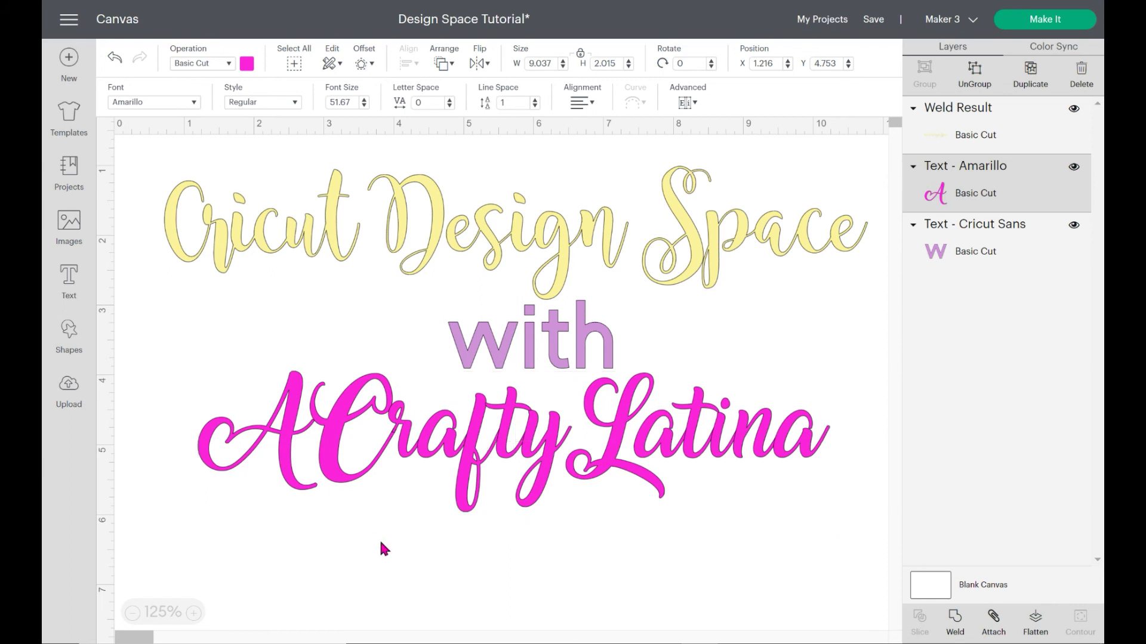
{"action": "left_click", "coordinate": [382, 548]}
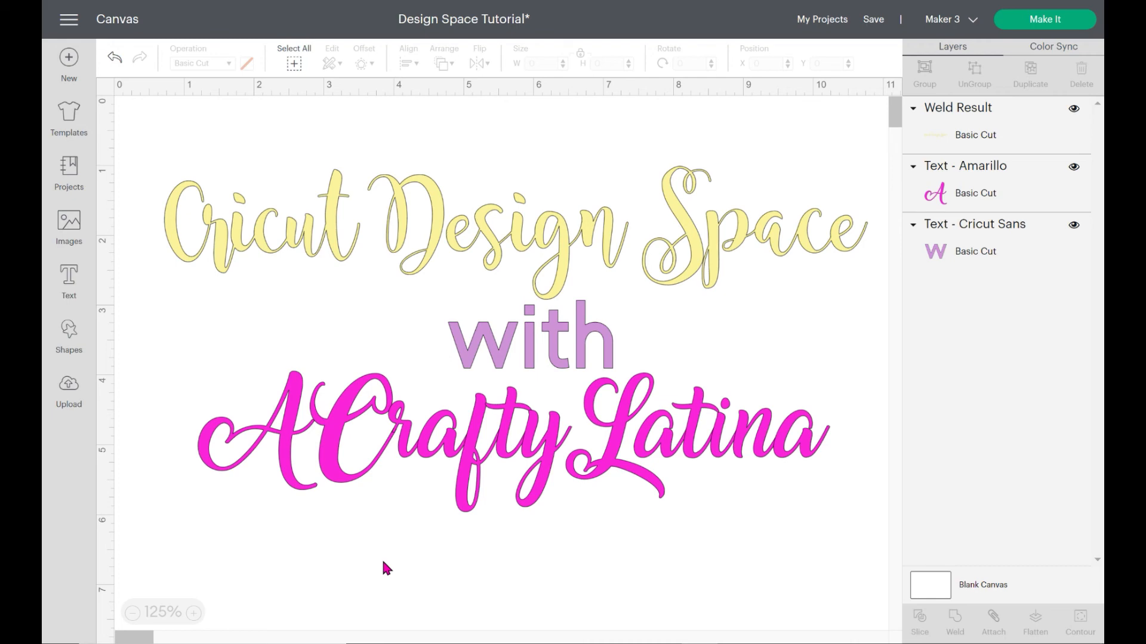
- Flatten all three lines of text into one printable image and move it to about X 0.429, Y 0.875
{"action": "left_click_drag", "start_coordinate": [183, 134], "coordinate": [737, 544]}
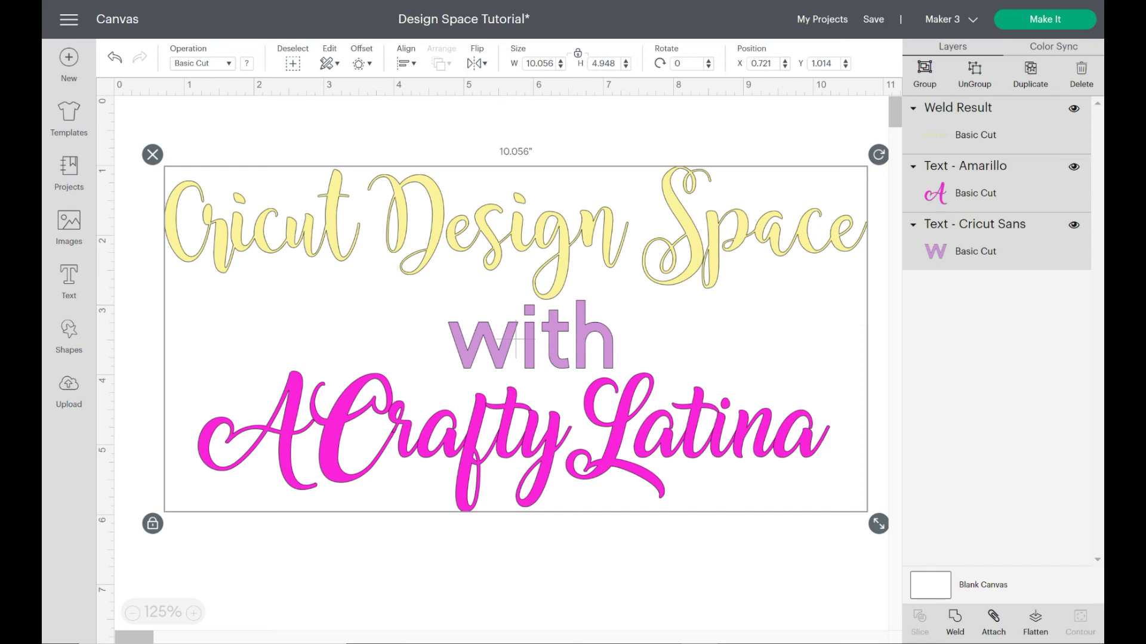
{"action": "left_click", "coordinate": [1041, 632]}
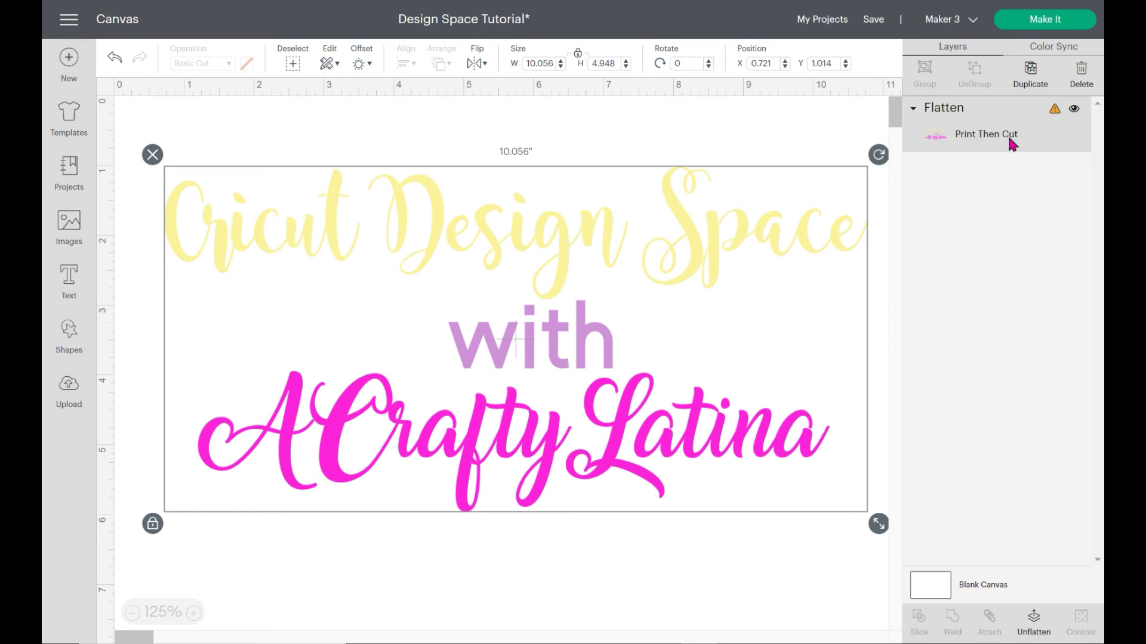
{"action": "left_click", "coordinate": [524, 539]}
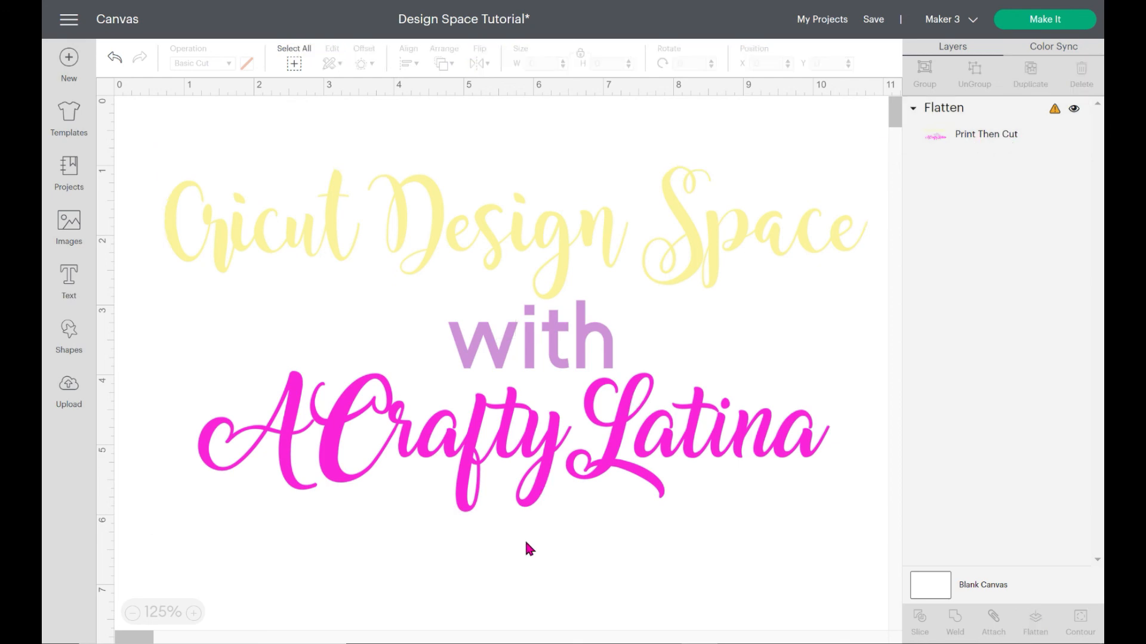
{"action": "left_click_drag", "start_coordinate": [533, 437], "coordinate": [512, 428]}
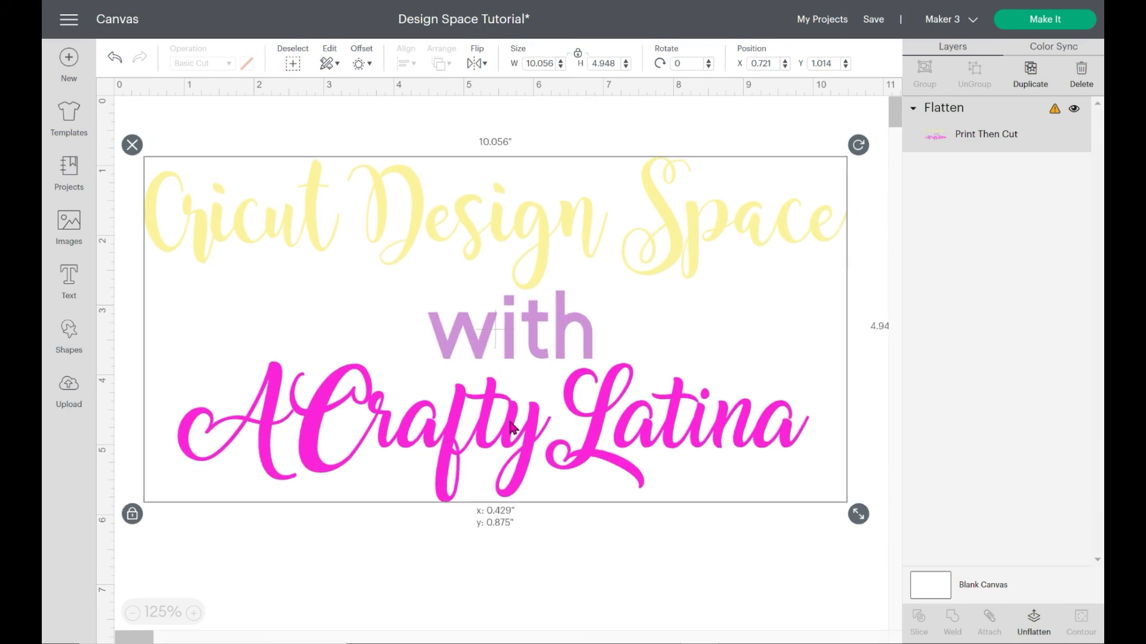
- Unflatten the design into its separate text layers and select "A Crafty Latina" to check that it is independent
{"action": "left_click", "coordinate": [973, 137]}
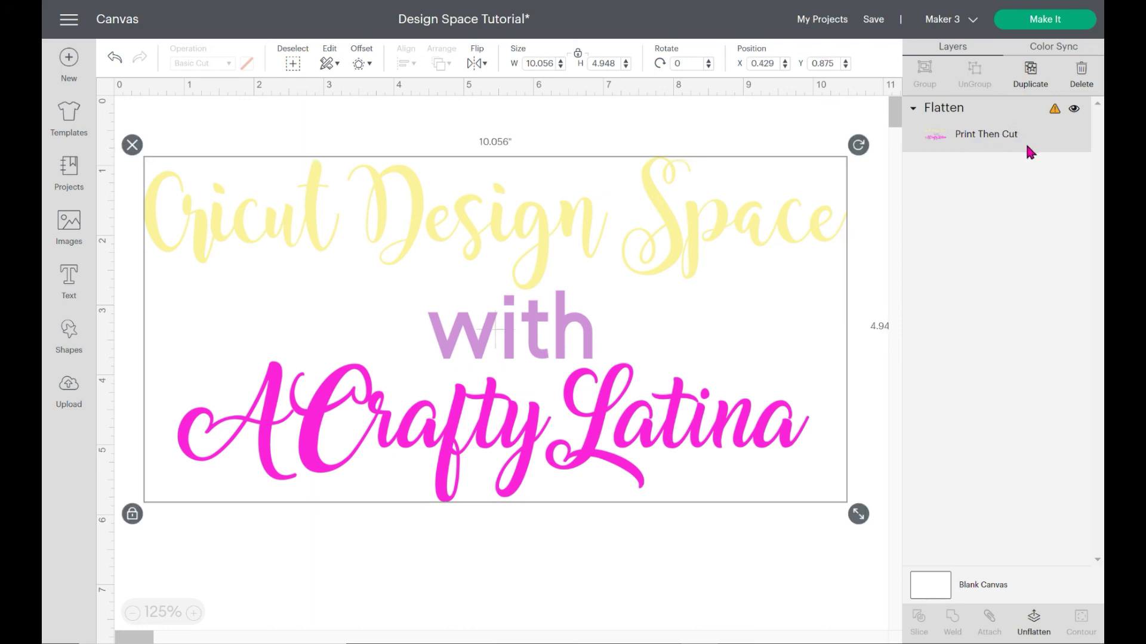
{"action": "left_click", "coordinate": [1034, 624]}
{"action": "left_click", "coordinate": [704, 471]}
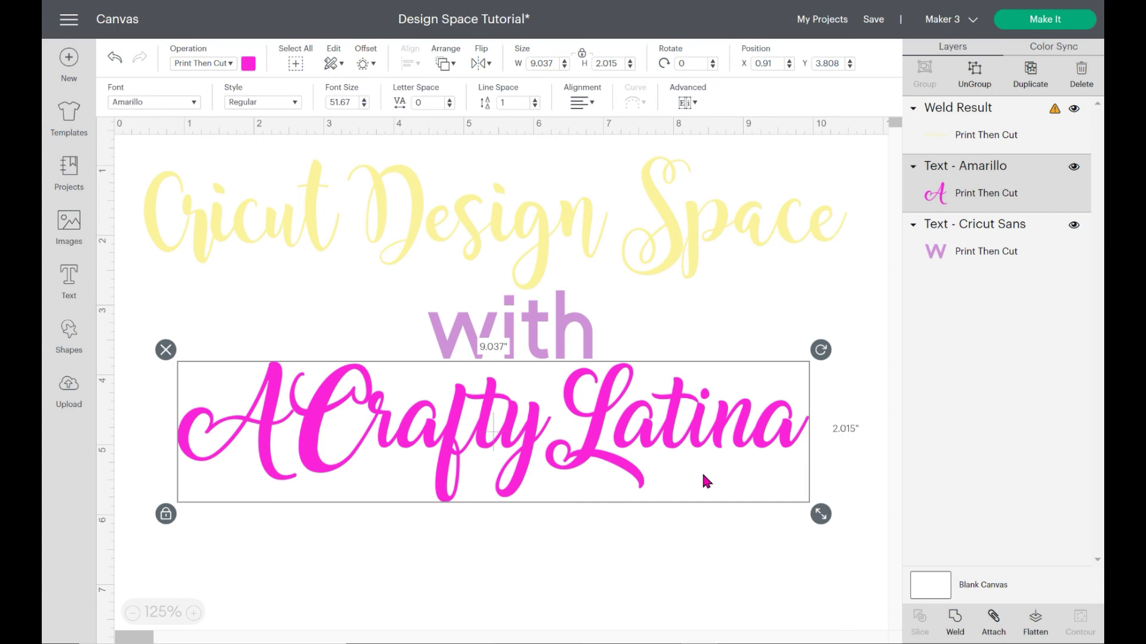
{"action": "left_click", "coordinate": [675, 598]}
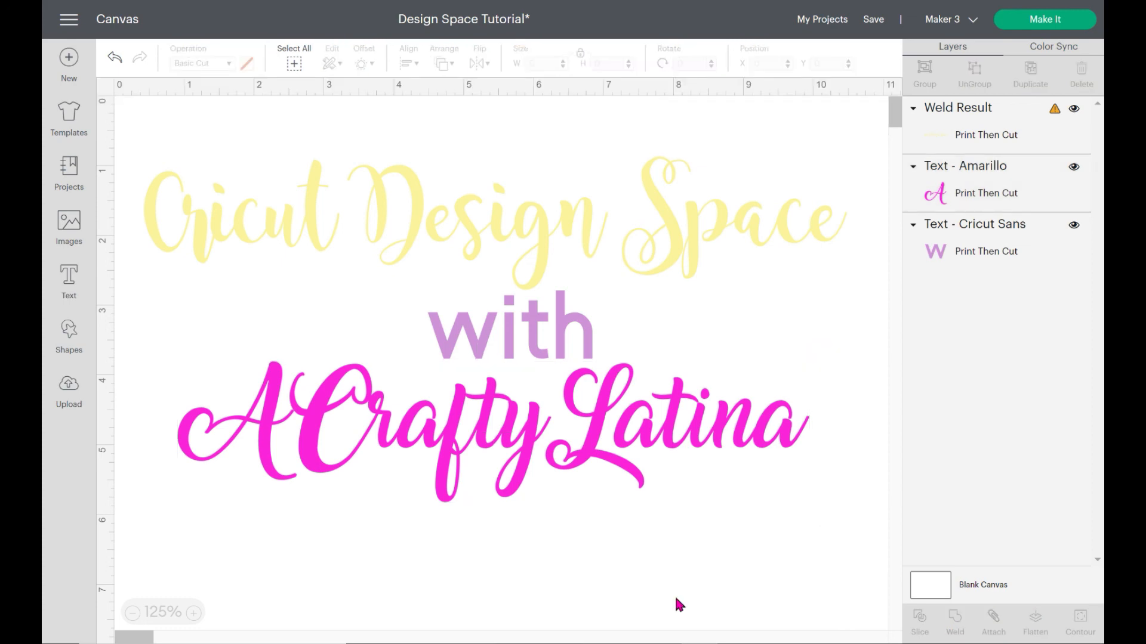
- Create a black offset around the "A Crafty Latina" text and change the offset's operation to Basic Cut
{"action": "left_click", "coordinate": [669, 438]}
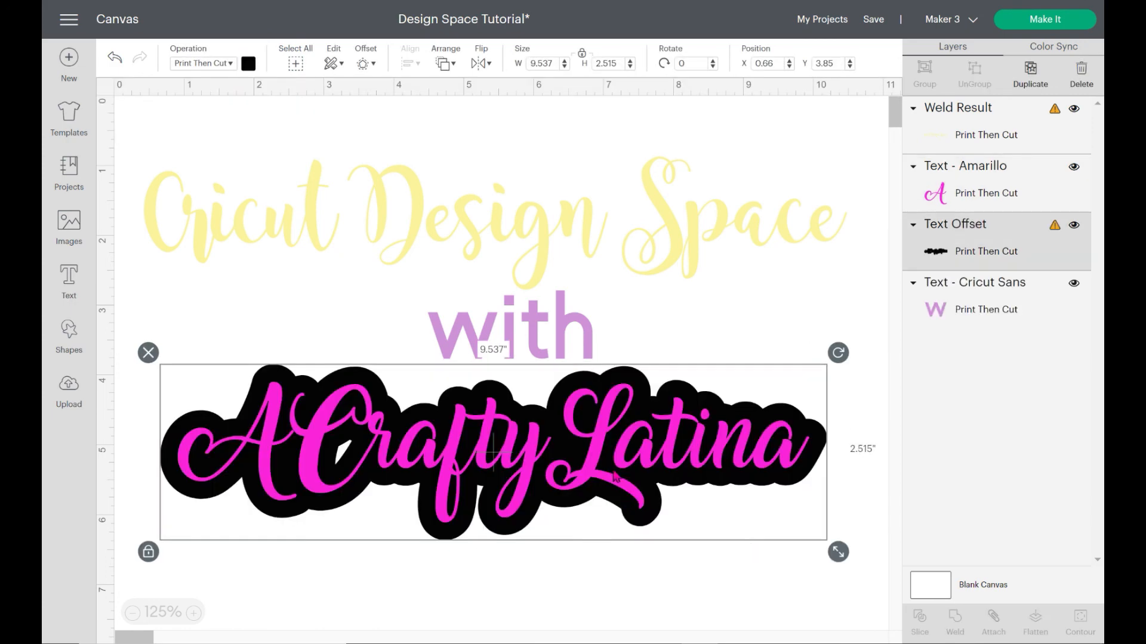
{"action": "left_click_drag", "start_coordinate": [610, 454], "coordinate": [621, 313]}
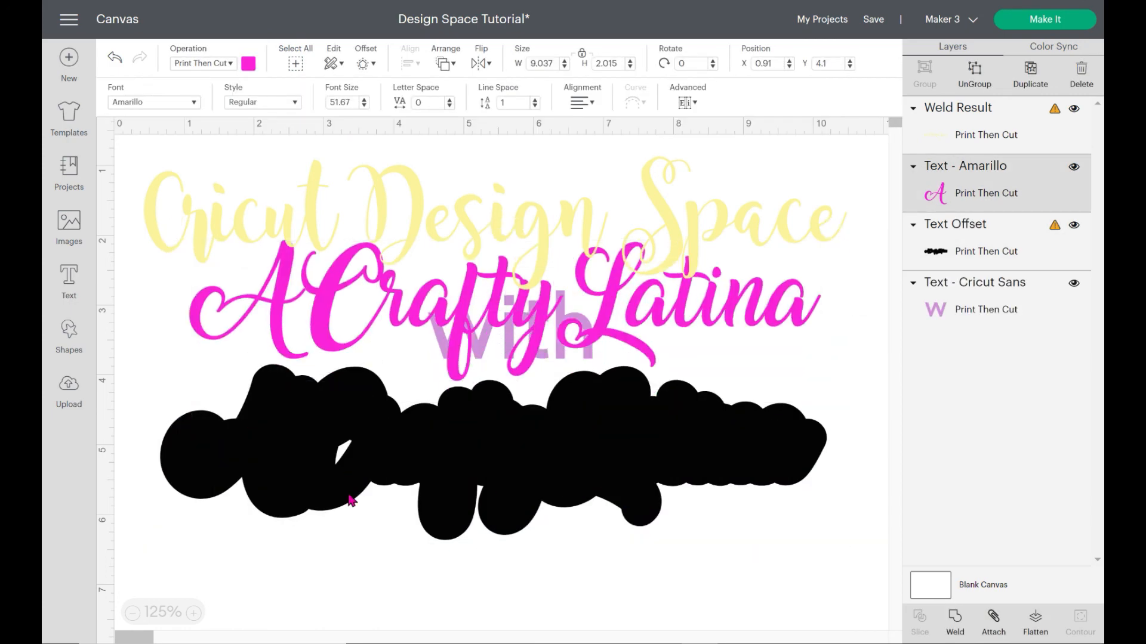
{"action": "left_click", "coordinate": [351, 500]}
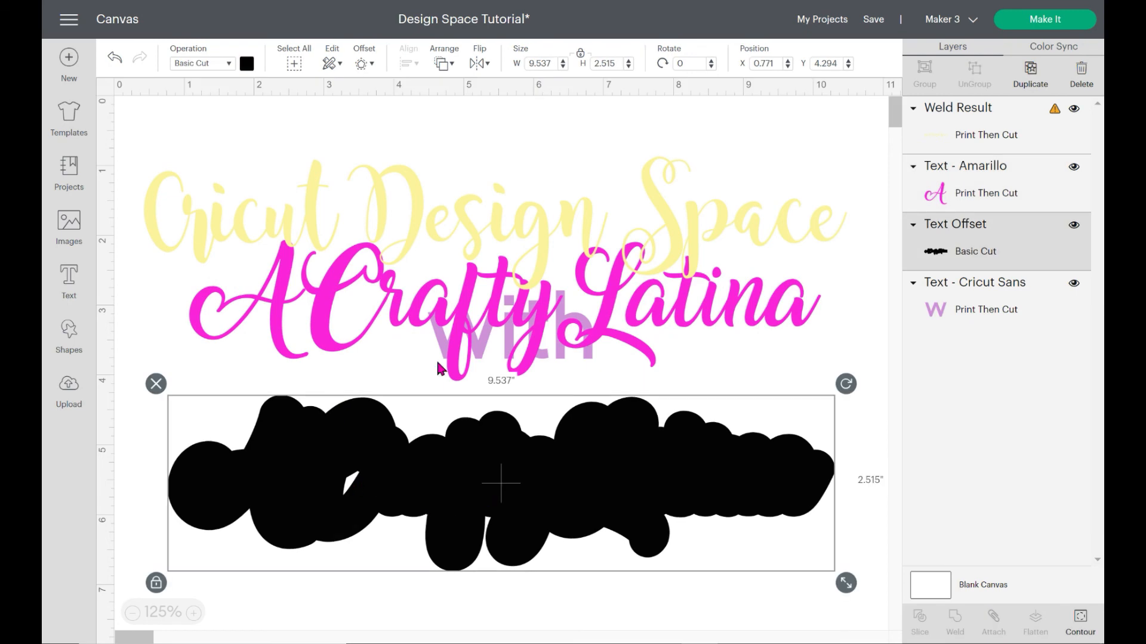
- Move the "A Crafty Latina" text back down so it sits centred on its black offset, and select the offset
{"action": "left_click_drag", "start_coordinate": [483, 334], "coordinate": [457, 486]}
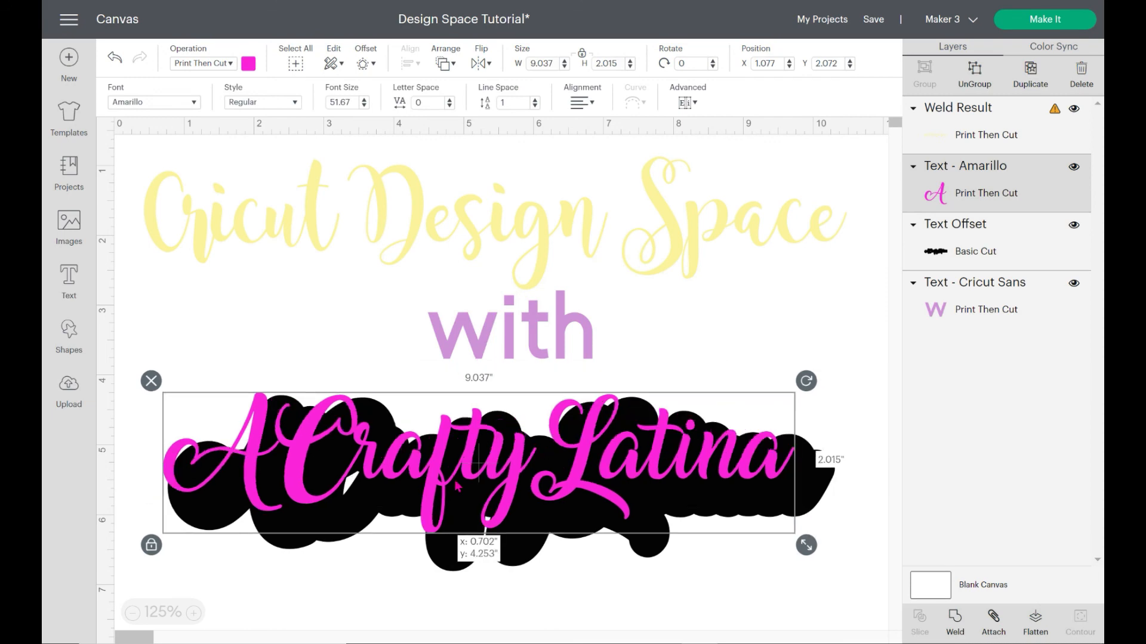
{"action": "left_click_drag", "start_coordinate": [457, 486], "coordinate": [473, 503]}
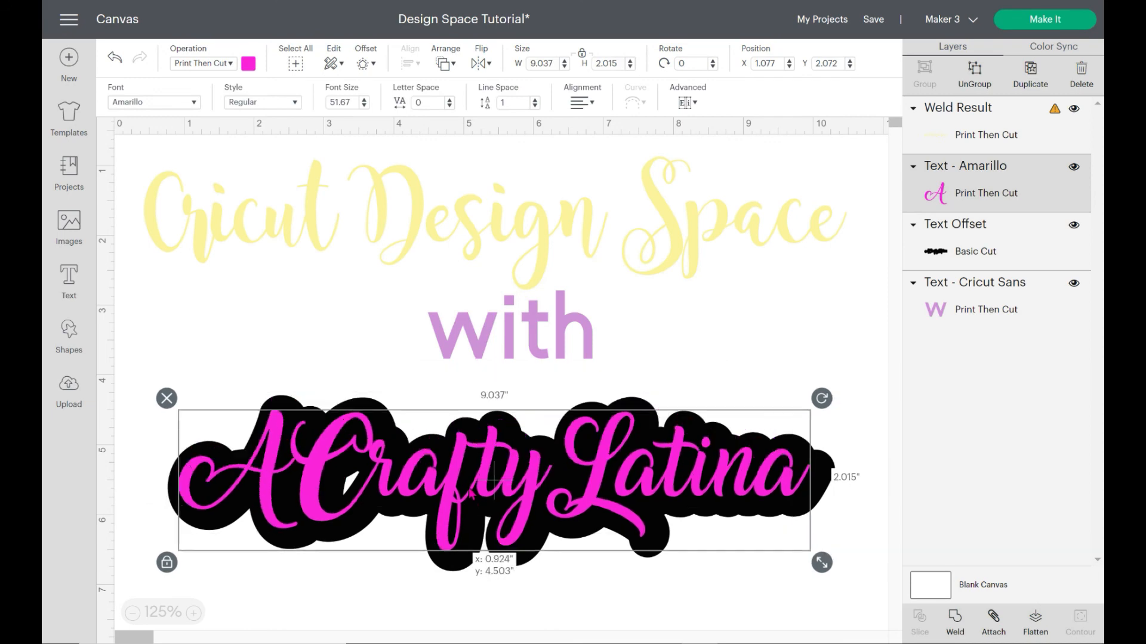
{"action": "left_click", "coordinate": [579, 535]}
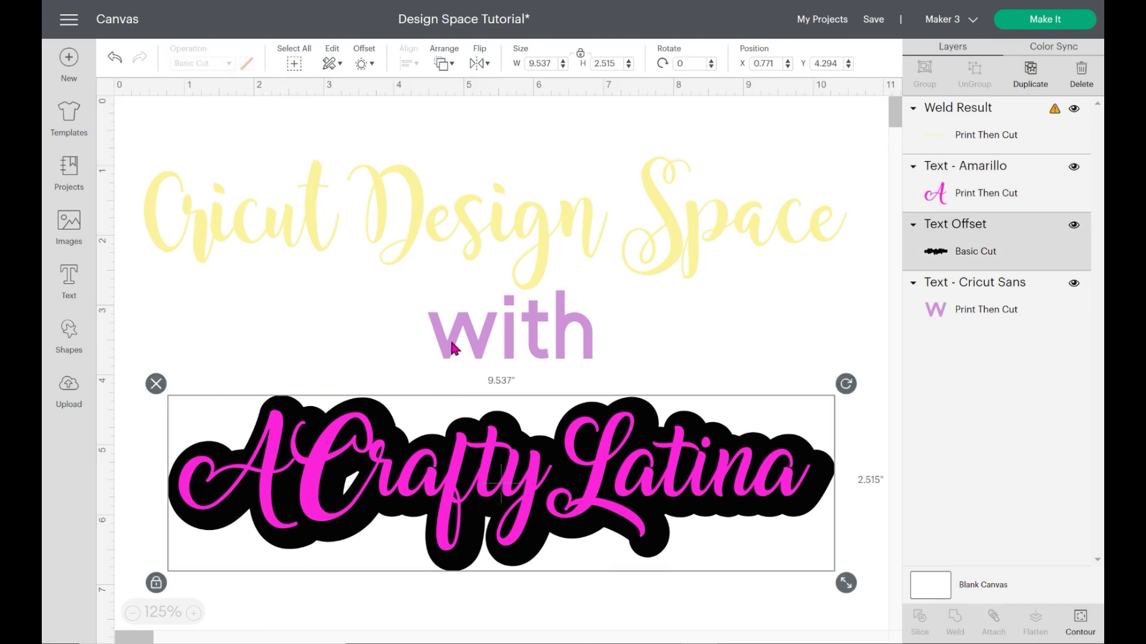
- Move the "A Crafty Latina" text up off its black offset and hide the offset's small inner cut-out with Contour
{"action": "left_click_drag", "start_coordinate": [433, 477], "coordinate": [452, 343]}
{"action": "left_click", "coordinate": [361, 521]}
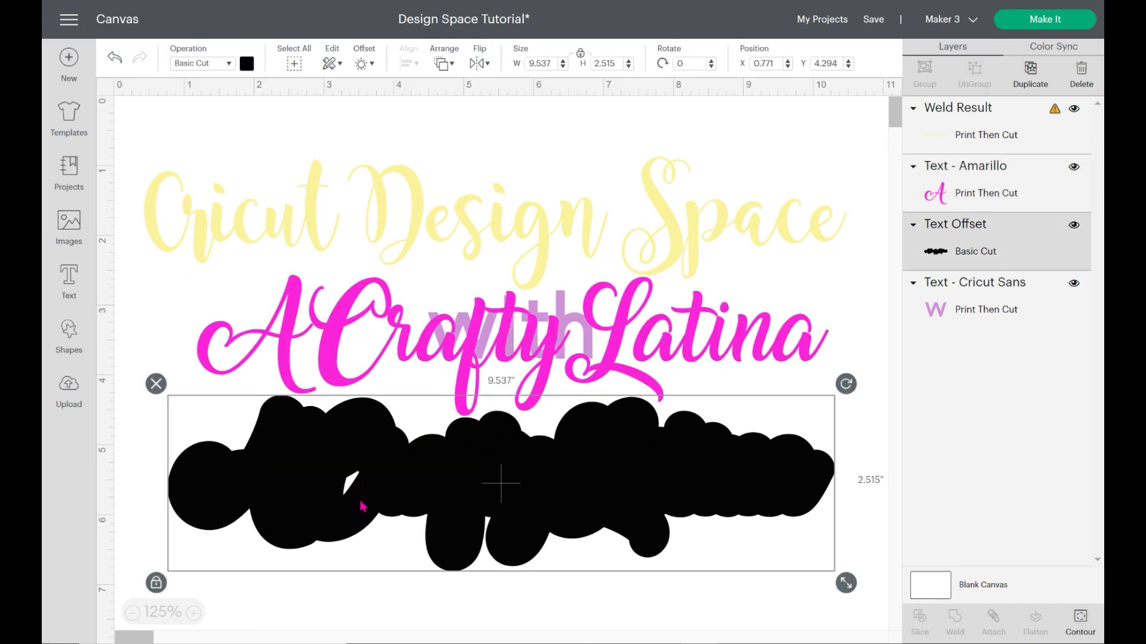
{"action": "left_click", "coordinate": [1068, 630]}
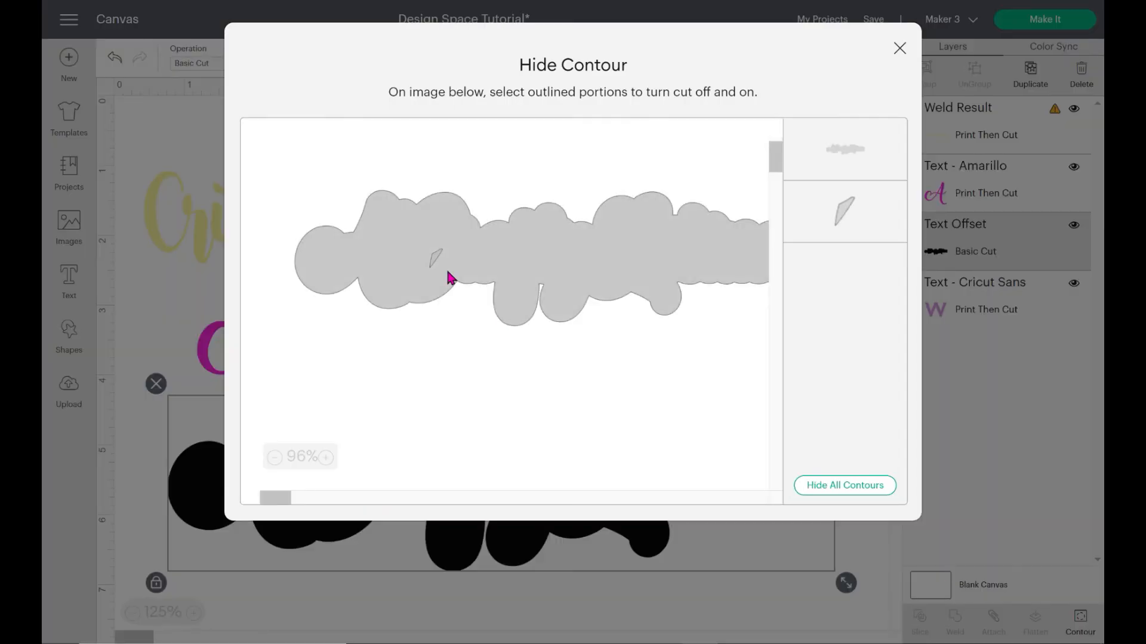
{"action": "left_click", "coordinate": [443, 268]}
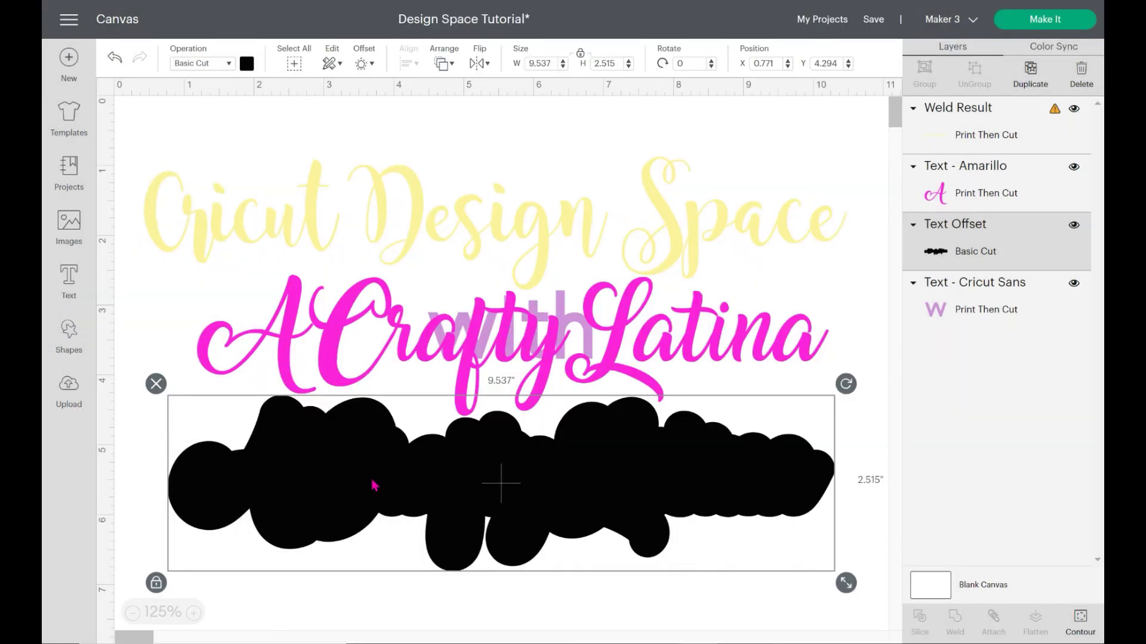
- Place the pink "A Crafty Latina" text back on its black offset and slice the two shapes
{"action": "left_click_drag", "start_coordinate": [774, 394], "coordinate": [770, 469]}
{"action": "left_click", "coordinate": [866, 448]}
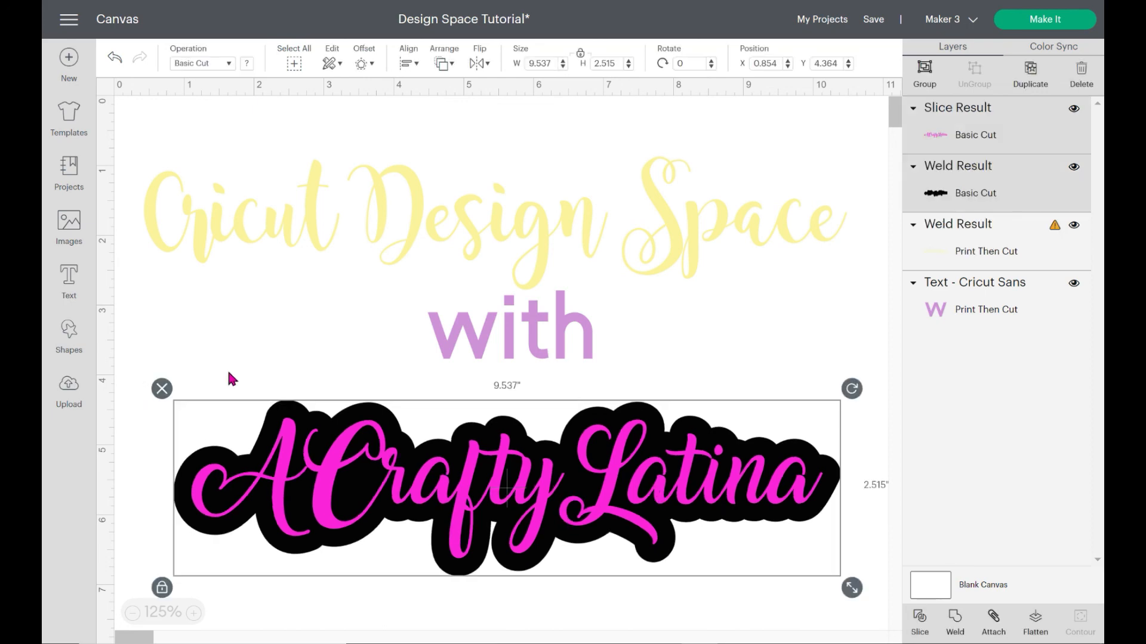
{"action": "left_click", "coordinate": [281, 468]}
{"action": "left_click", "coordinate": [921, 627]}
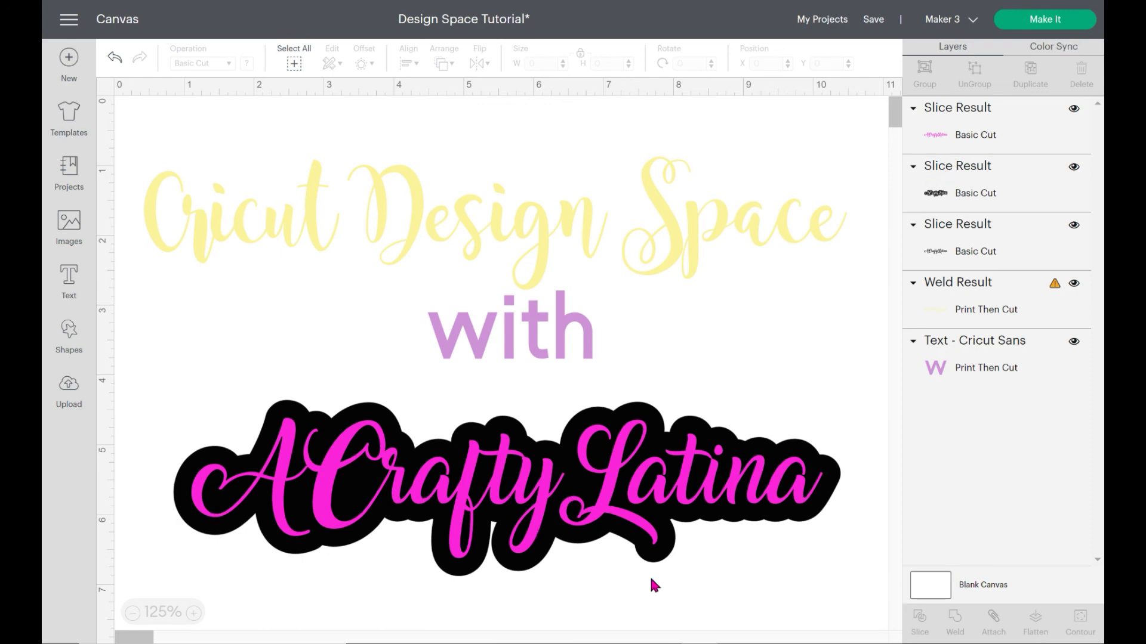
- Pull the pink sliced text up over "Cricut Design Space" and lift the knocked-out black offset off the black lettering beneath
{"action": "left_click_drag", "start_coordinate": [606, 477], "coordinate": [656, 238]}
{"action": "left_click", "coordinate": [395, 620]}
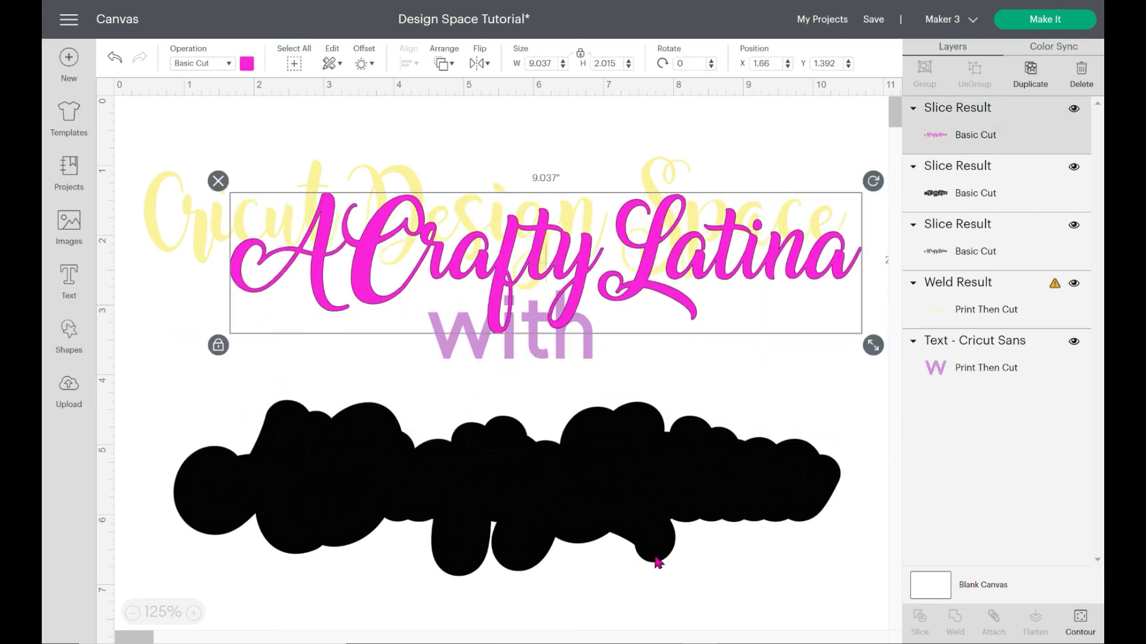
{"action": "left_click_drag", "start_coordinate": [658, 538], "coordinate": [686, 496]}
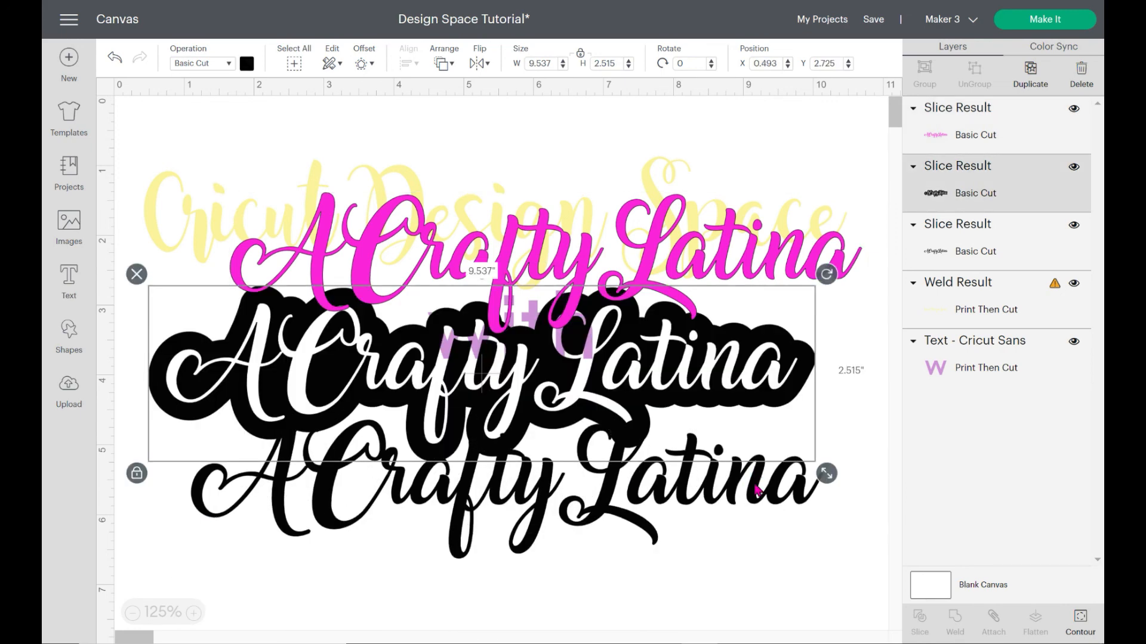
{"action": "key", "text": "ctrl+z"}
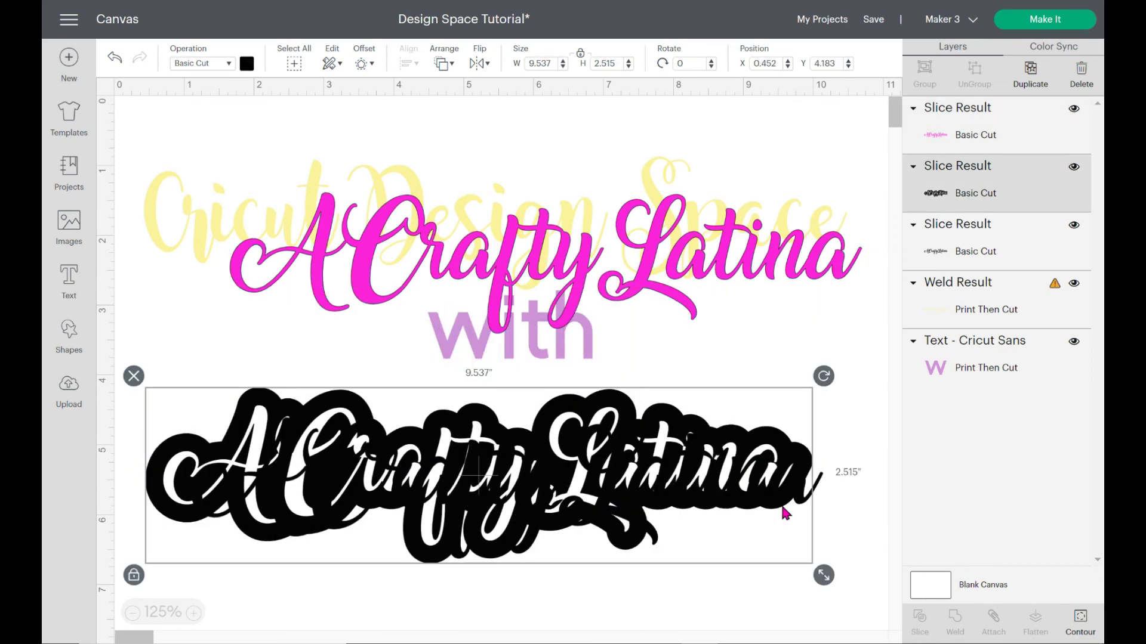
{"action": "left_click_drag", "start_coordinate": [786, 484], "coordinate": [826, 396]}
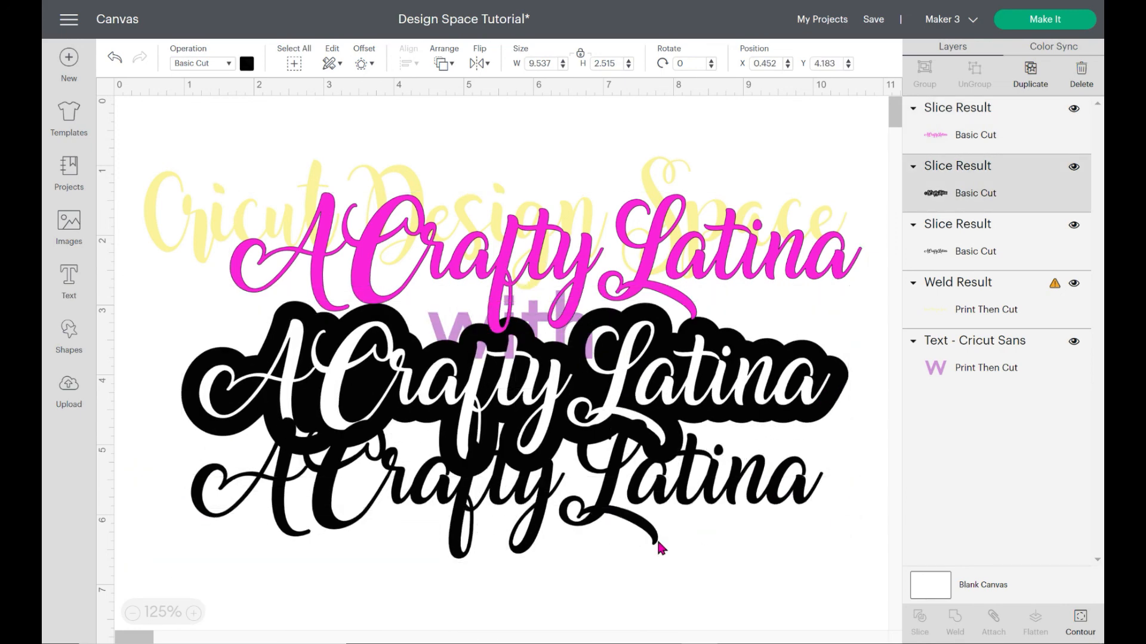
- Move the black sliced lettering further down and position the knocked-out black offset between it and the "with" text
{"action": "left_click", "coordinate": [644, 603]}
{"action": "left_click_drag", "start_coordinate": [641, 599], "coordinate": [677, 643]}
{"action": "left_click_drag", "start_coordinate": [783, 382], "coordinate": [802, 456]}
{"action": "left_click_drag", "start_coordinate": [570, 497], "coordinate": [558, 484]}
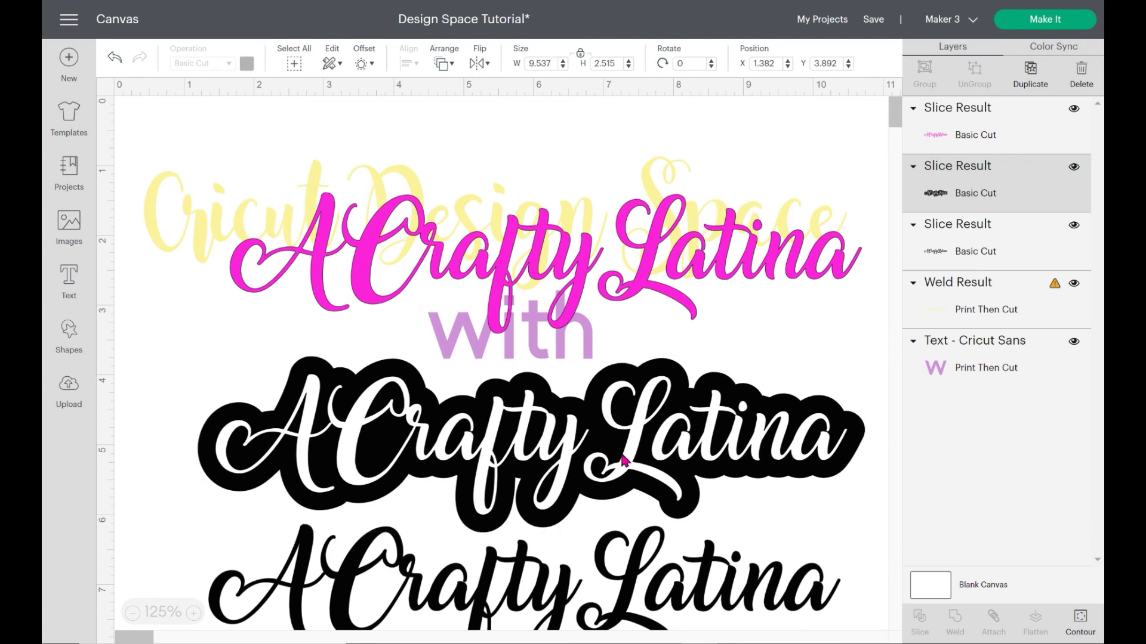
- Hide all inner contours of the knocked-out black offset and move the shape to about X 1.271, Y 3.822
{"action": "left_click_drag", "start_coordinate": [622, 460], "coordinate": [618, 459]}
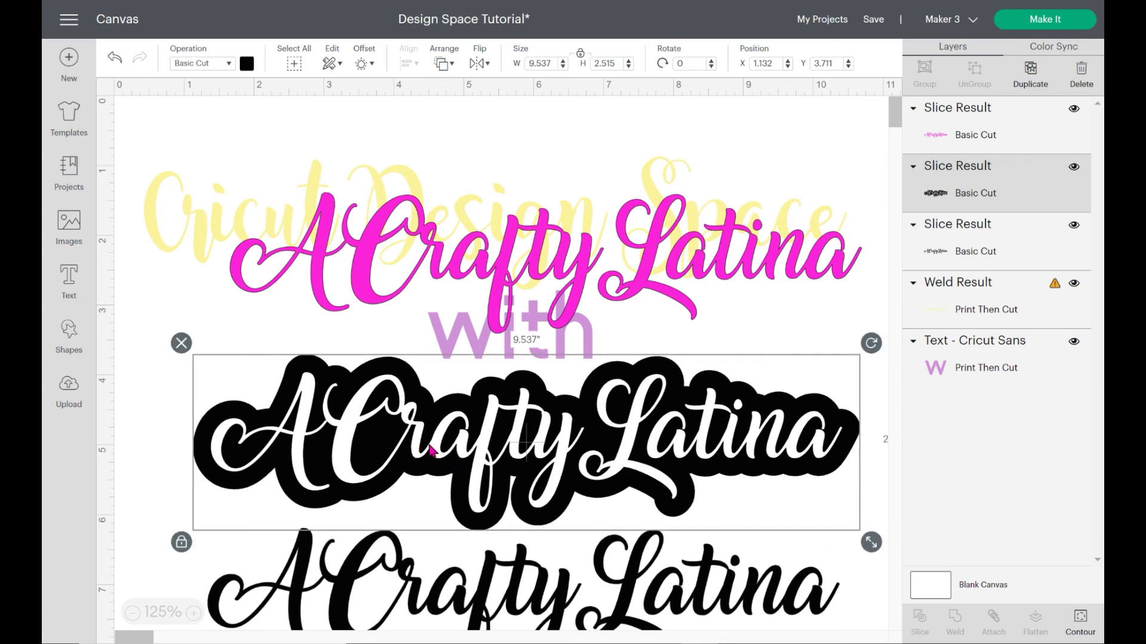
{"action": "left_click_drag", "start_coordinate": [685, 452], "coordinate": [652, 460]}
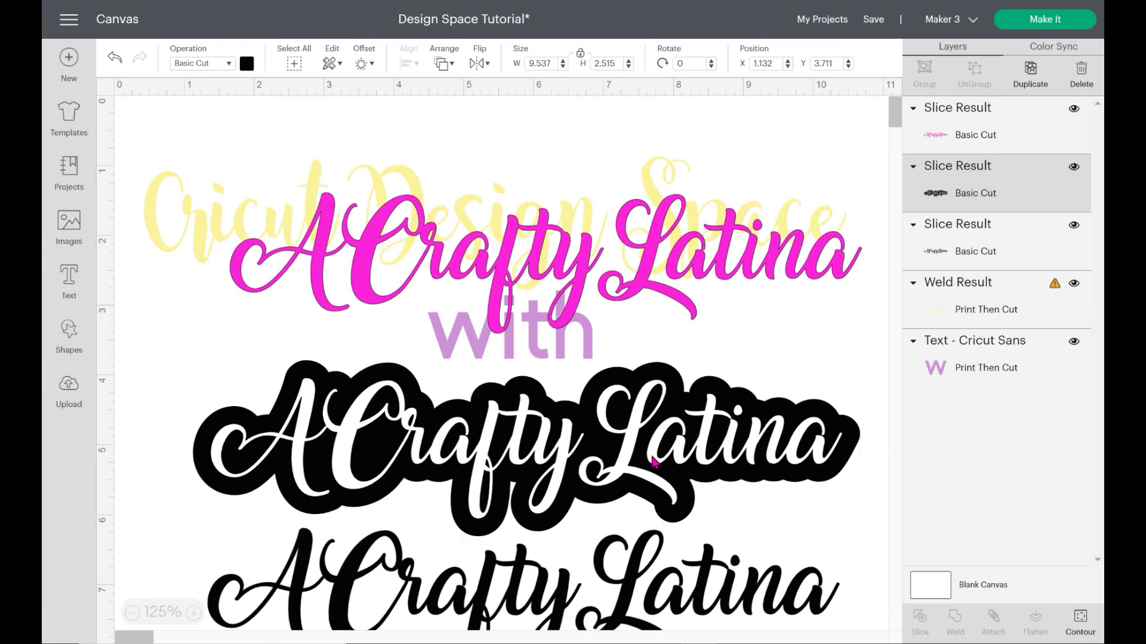
{"action": "left_click", "coordinate": [654, 460]}
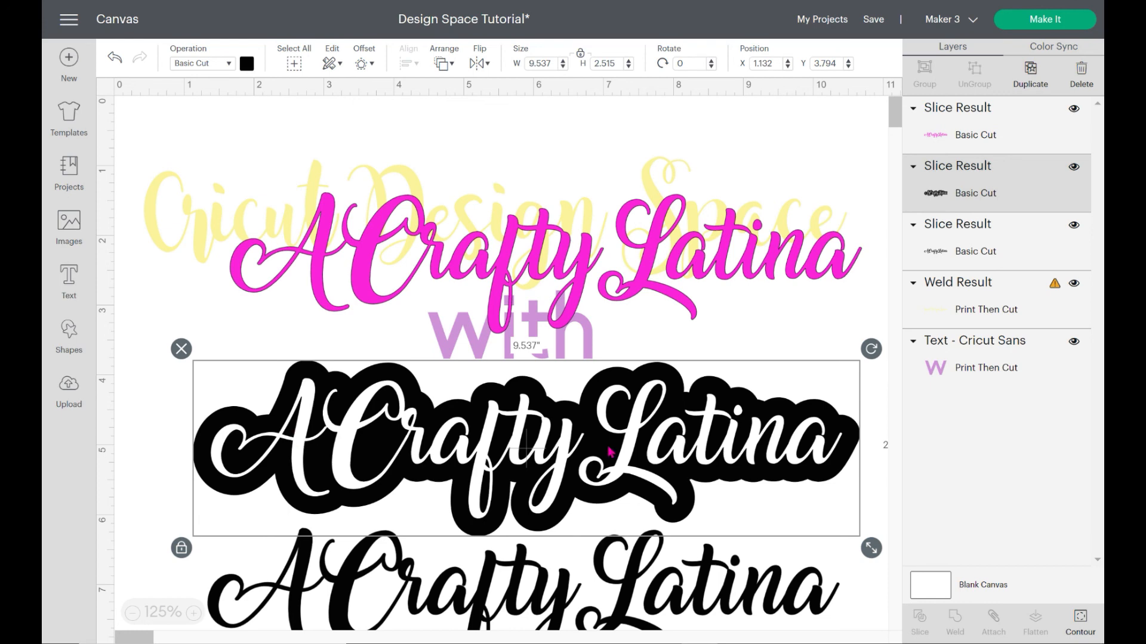
{"action": "left_click", "coordinate": [1094, 630]}
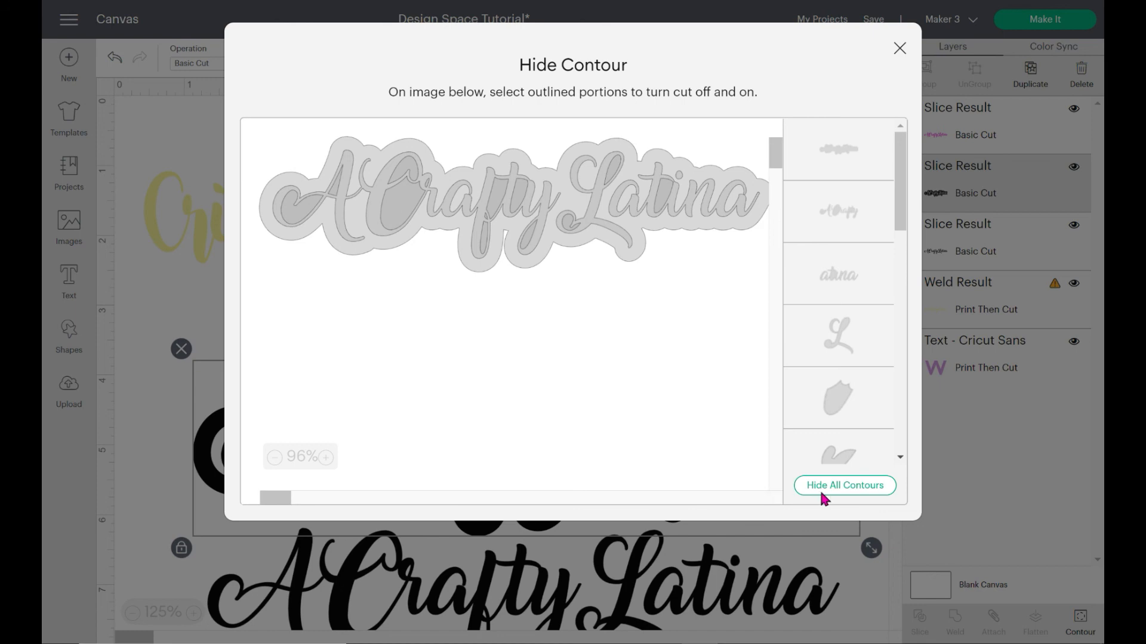
{"action": "left_click", "coordinate": [854, 496]}
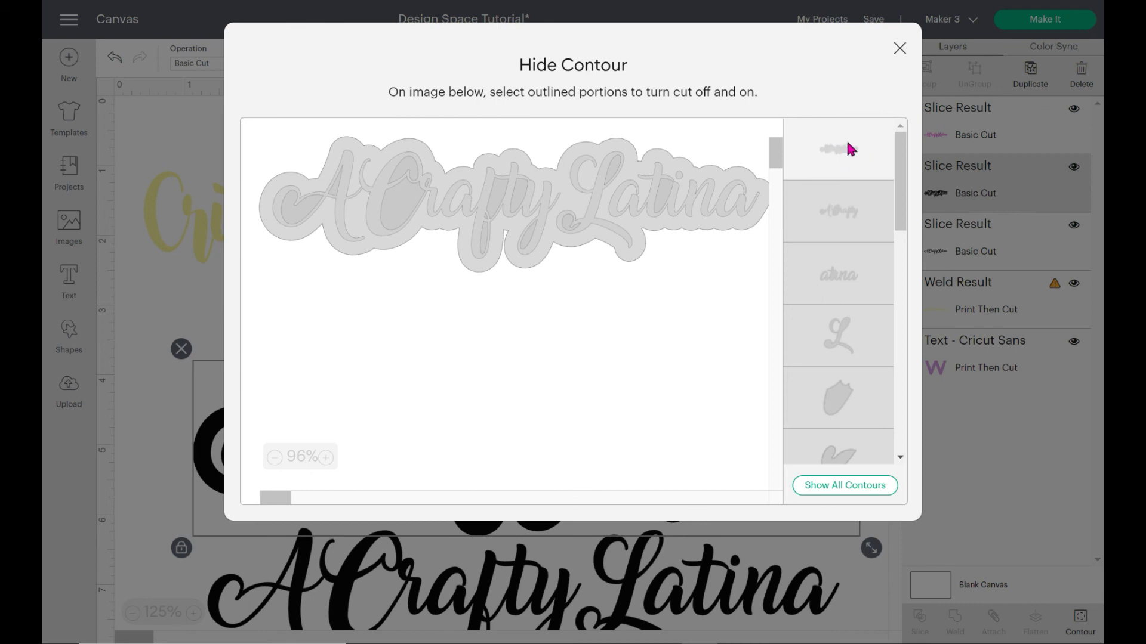
{"action": "left_click", "coordinate": [899, 49]}
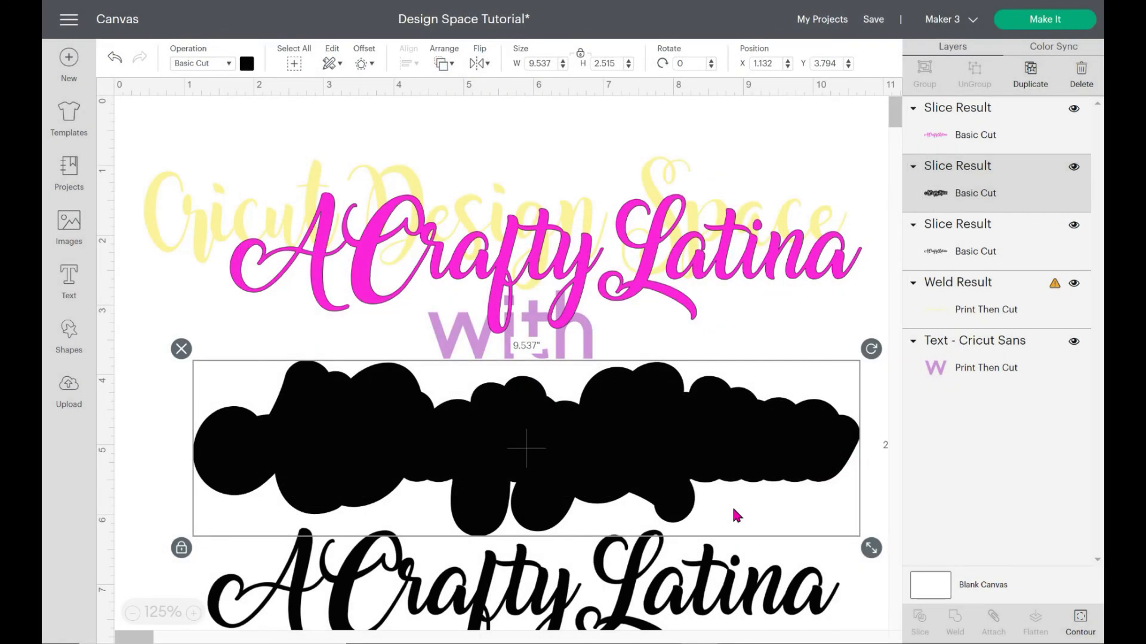
{"action": "left_click_drag", "start_coordinate": [665, 497], "coordinate": [667, 458]}
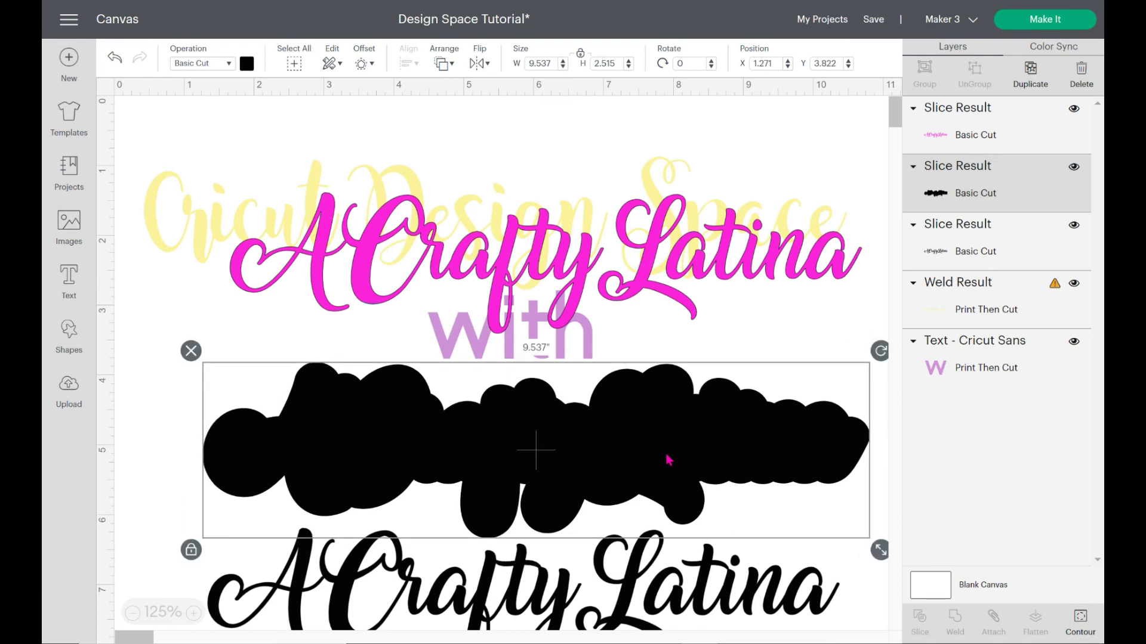